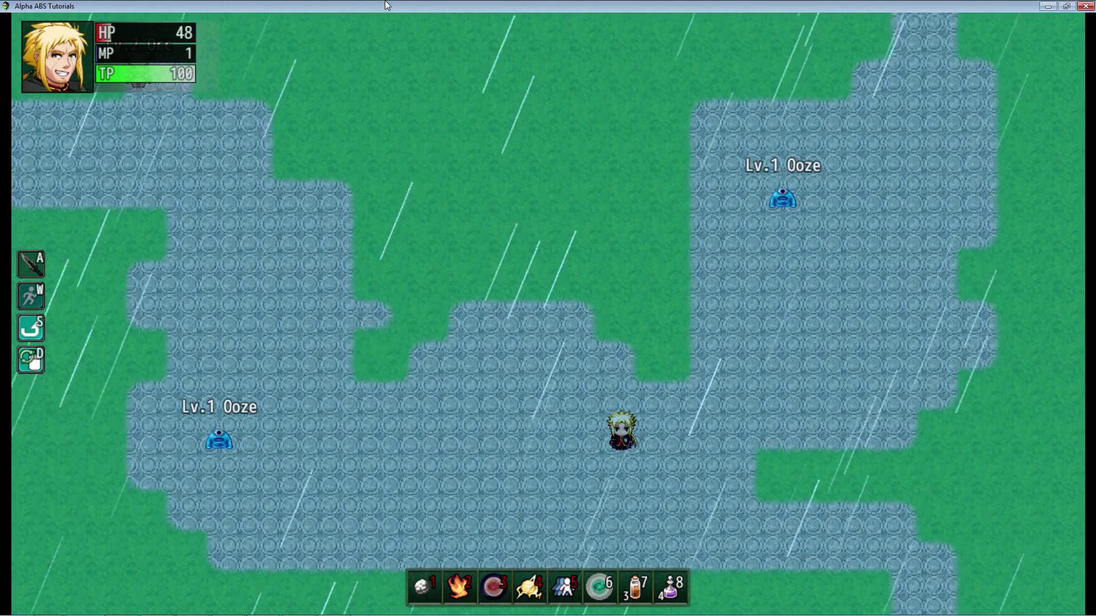
Step: Check the Vial of Empowerment and Draught of the Seer descriptions in the Item menu
key(Escape)
key(Return)
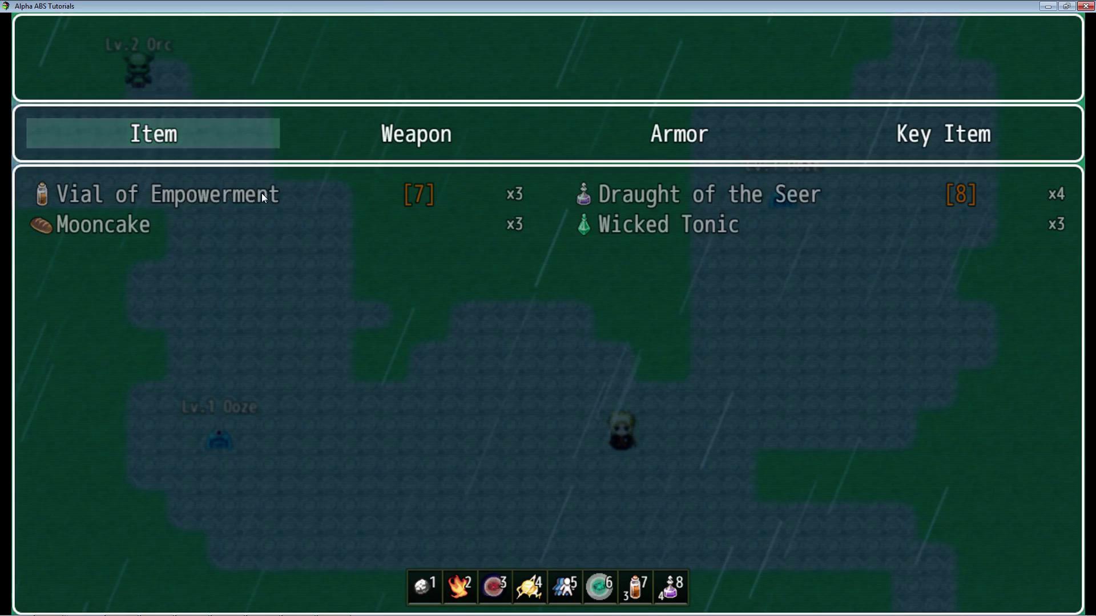
key(Return)
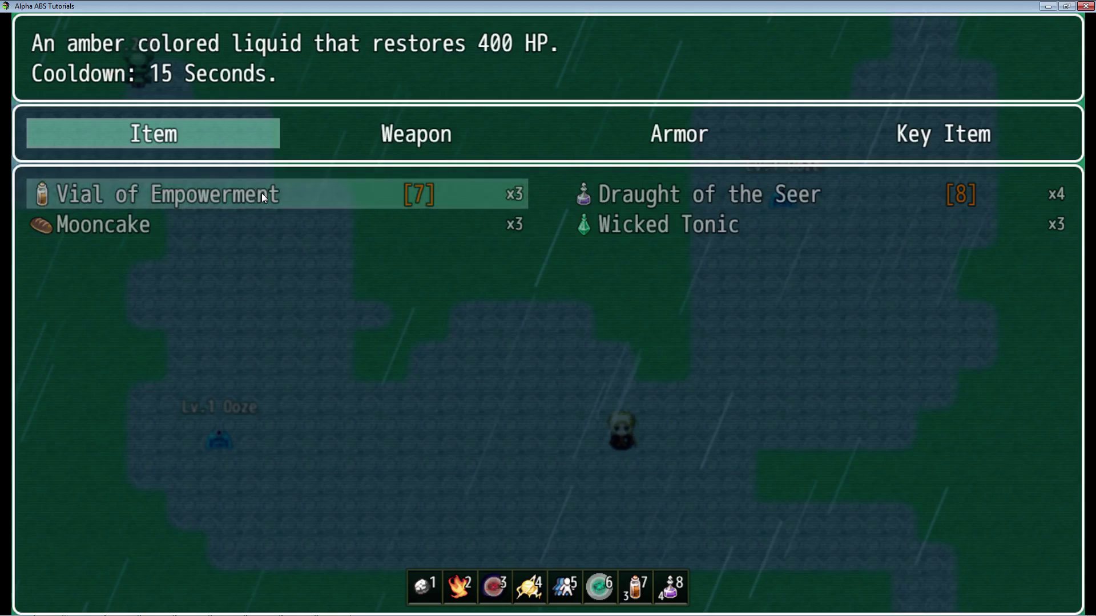
key(Right)
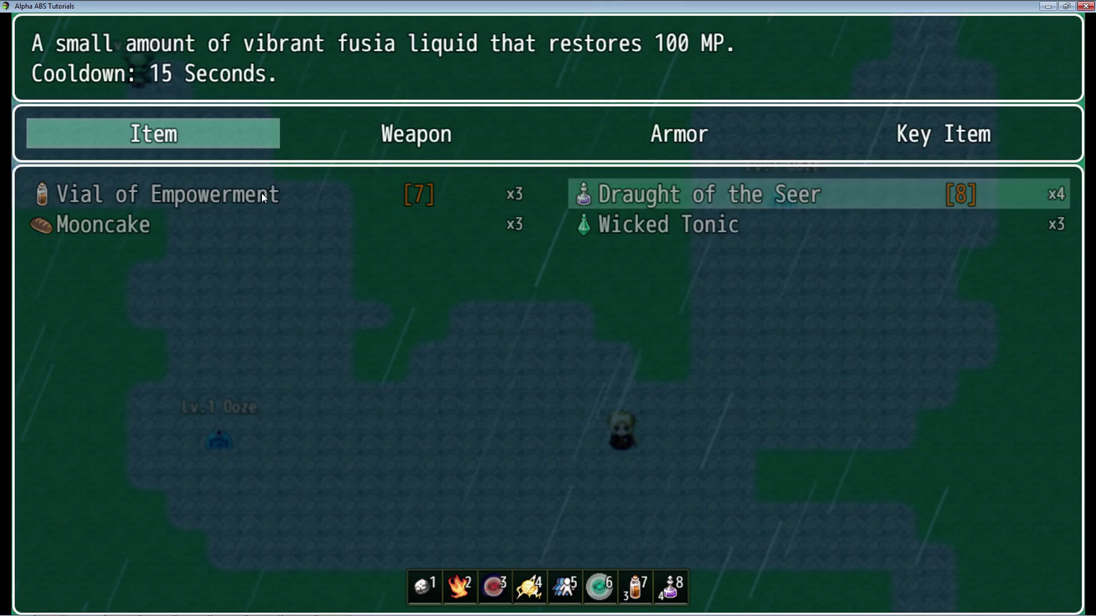
key(Escape)
Step: Back on the map, drink both potions with hotkeys 7 and 8, reaching 300 HP and 75 MP
key(Escape)
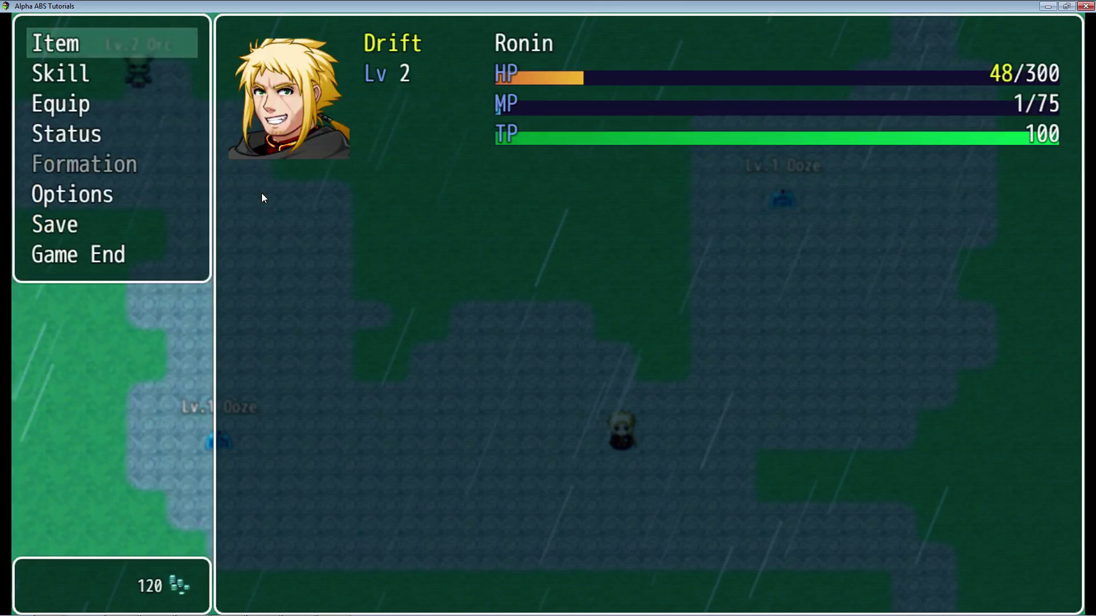
key(Escape)
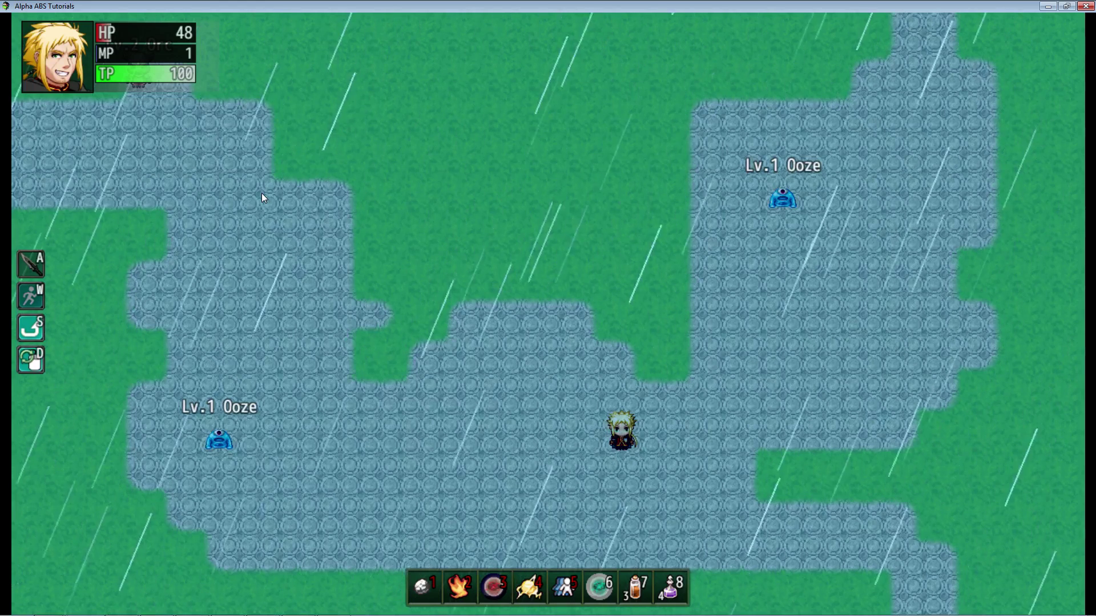
key(7)
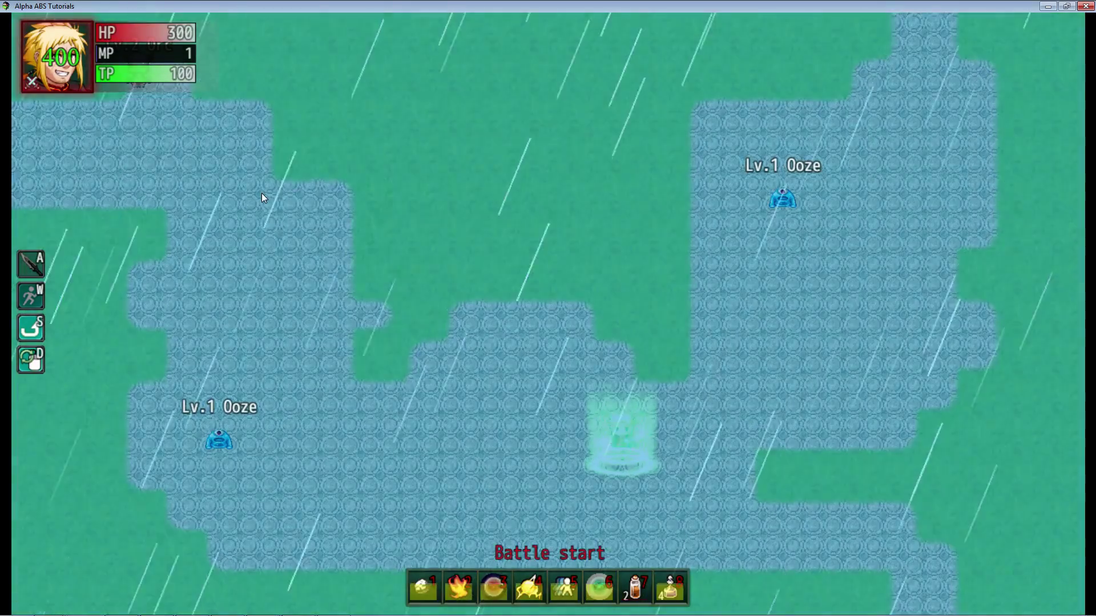
key(8)
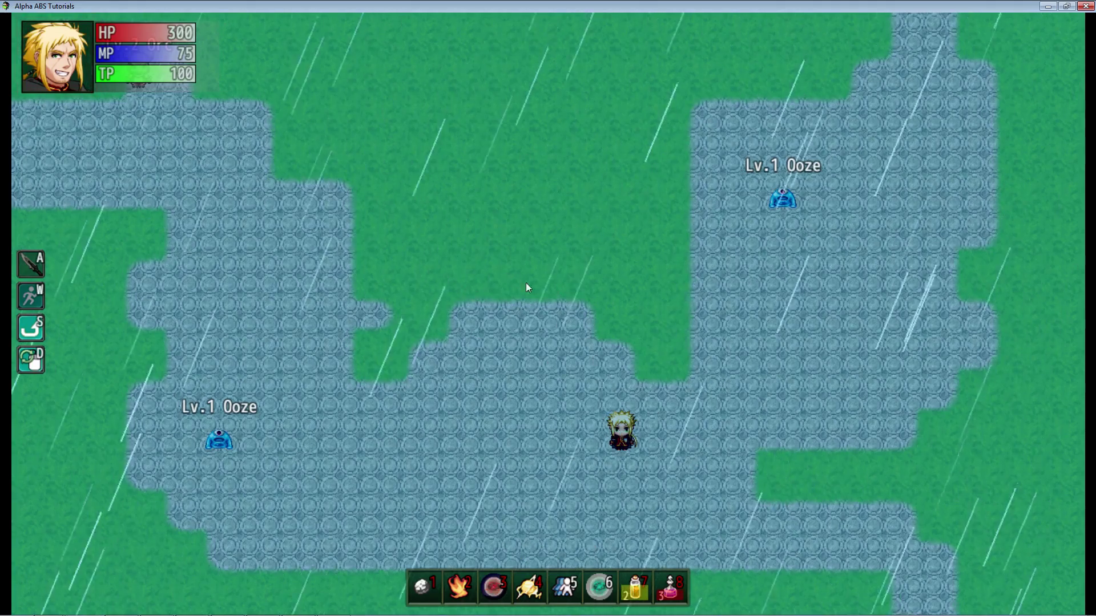
Step: In the Item menu, assign Mooncake to hotkey 7 and Wicked Tonic to hotkey 8
key(Escape)
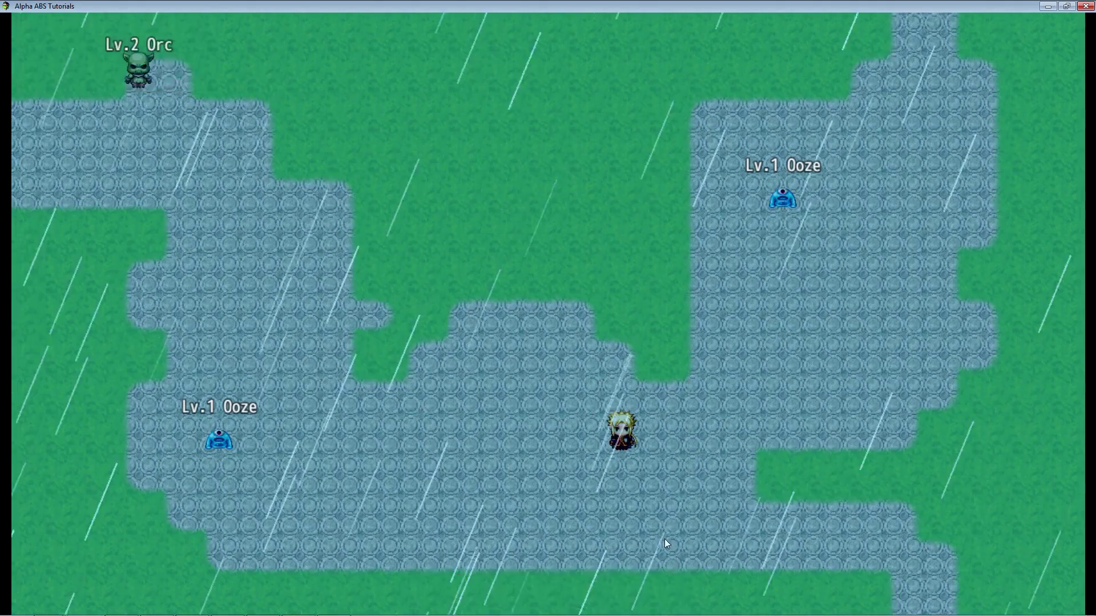
key(Return)
key(Return)
key(Down)
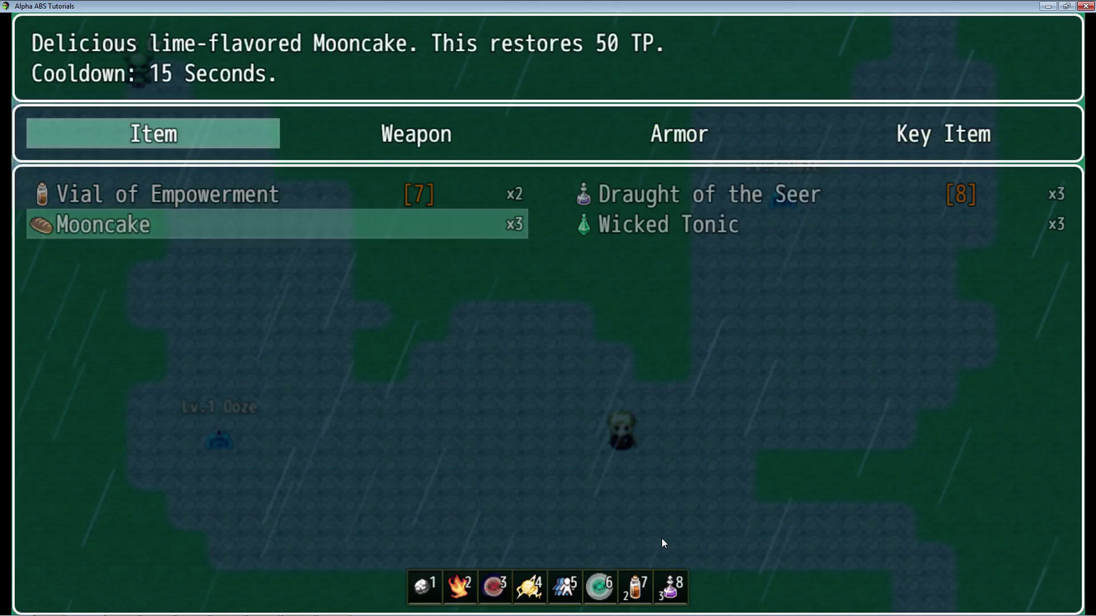
key(7)
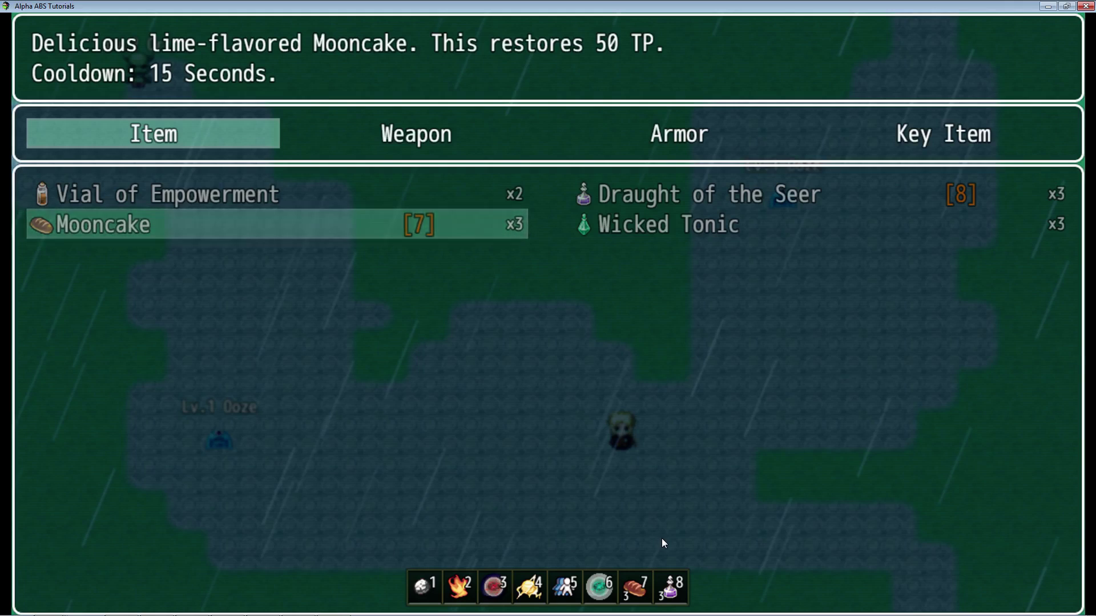
key(Right)
key(Left)
key(Right)
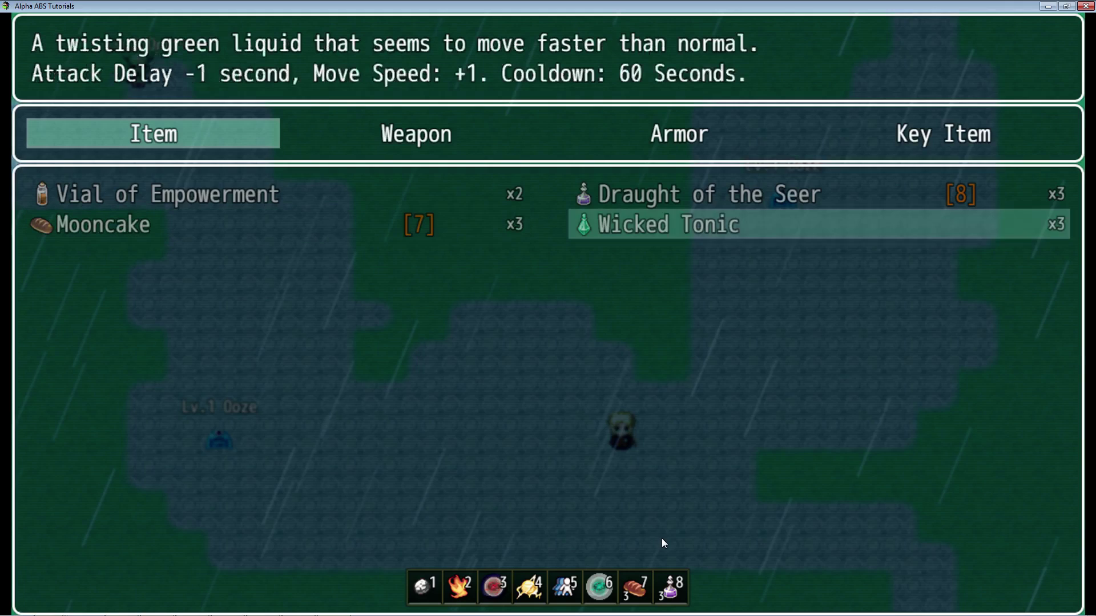
key(8)
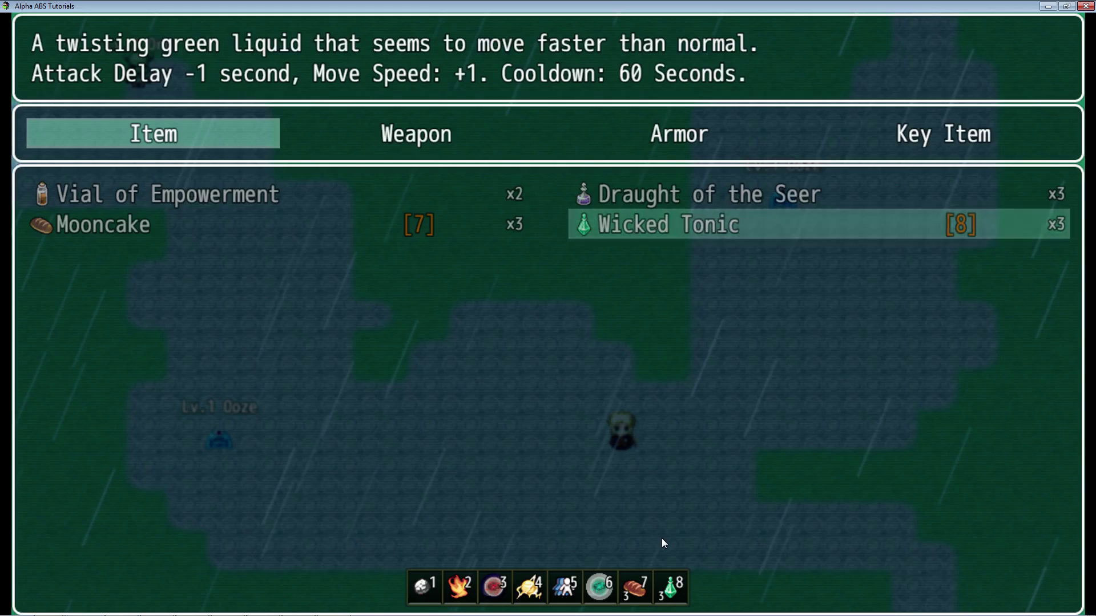
Step: Return to the map and walk the hero back and forth near the start
key(Escape)
key(Escape)
key(Escape)
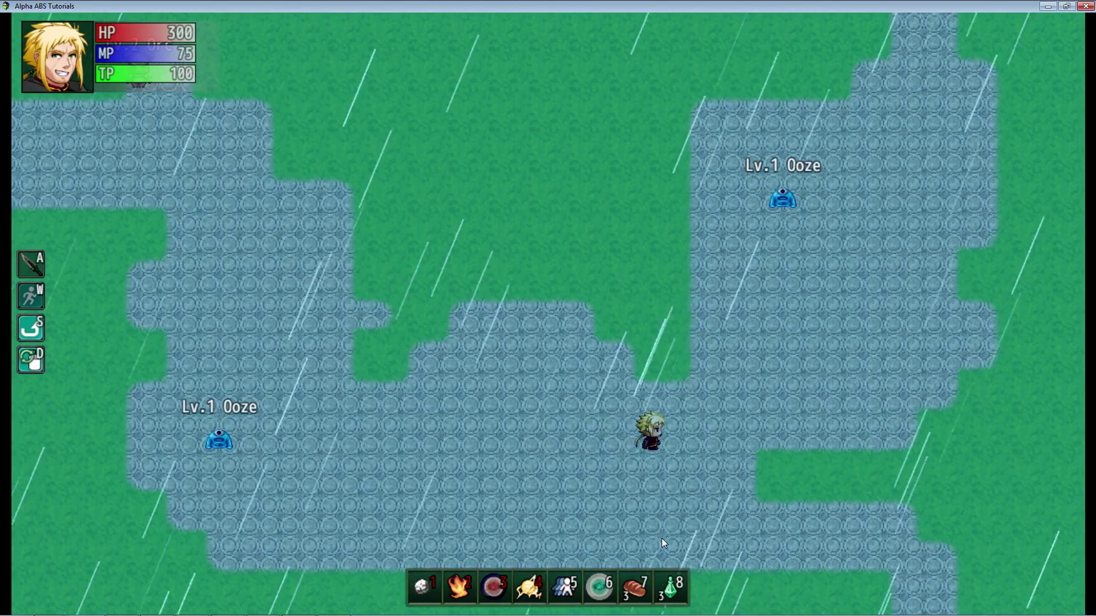
key(Right)
key(Left)
key(Right)
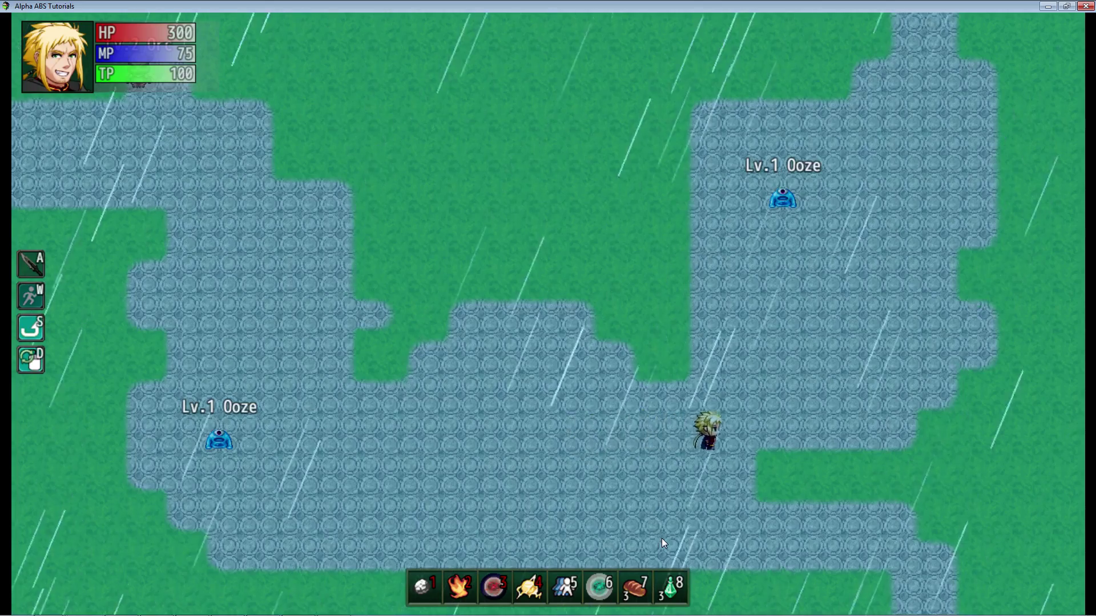
key(Left)
key(Right)
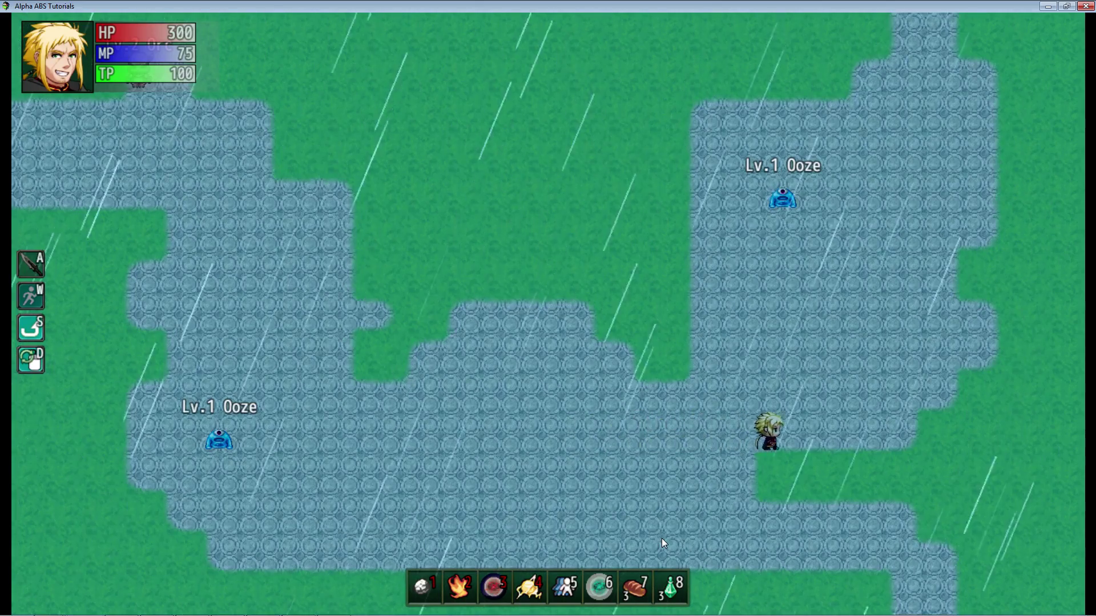
key(Up)
key(Down)
key(Right)
Step: Open the game's settings from the main menu, then close back to the map
key(Escape)
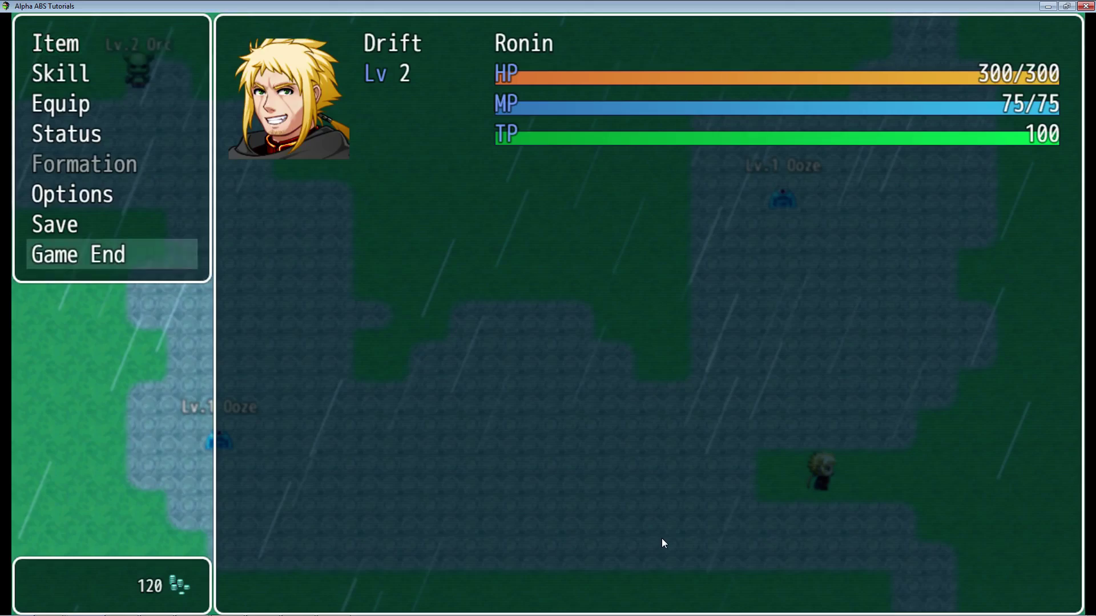
key(Up)
key(Up)
key(Return)
key(Escape)
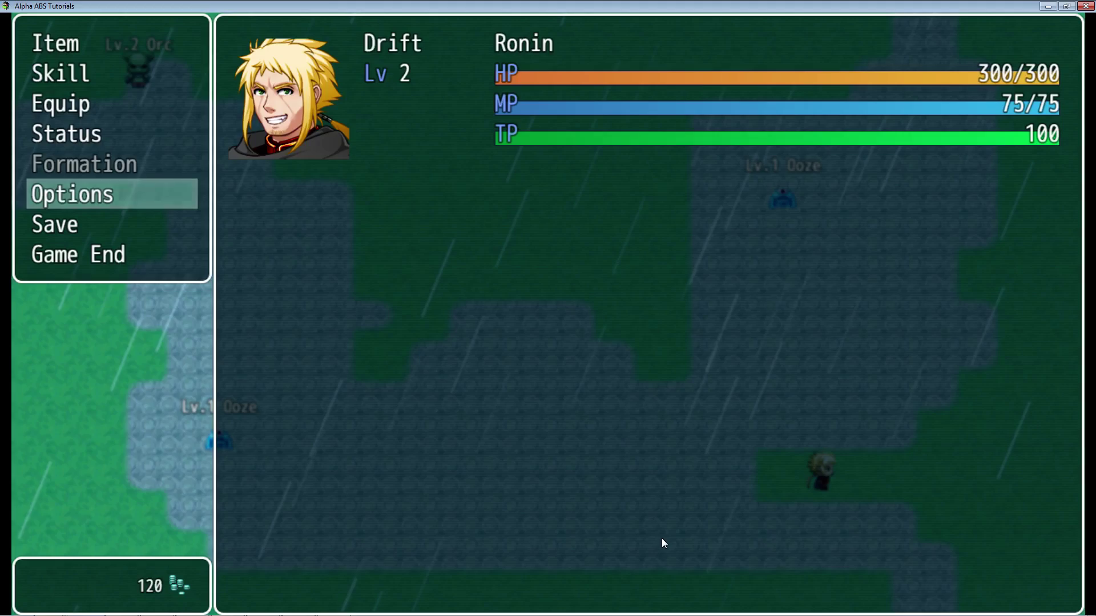
key(Escape)
key(Escape)
key(Escape)
Step: Target the upper-right Ooze, attack it until it dies, and collect its gold and Vial of Empowerment
key(Left)
key(Right)
key(Up)
key(Up)
key(Tab)
key(Up)
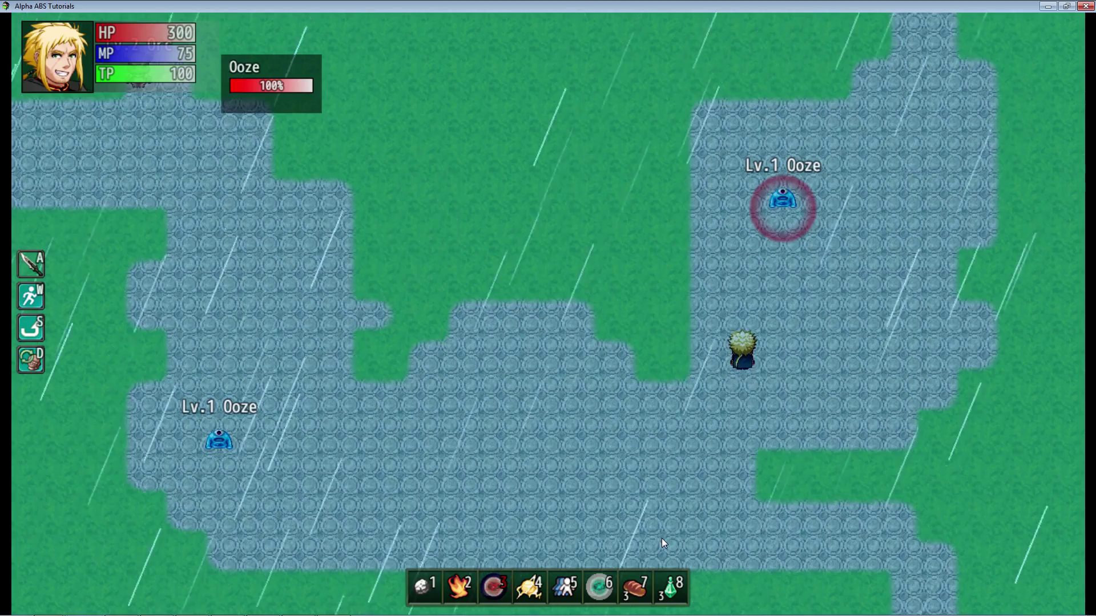
key(a)
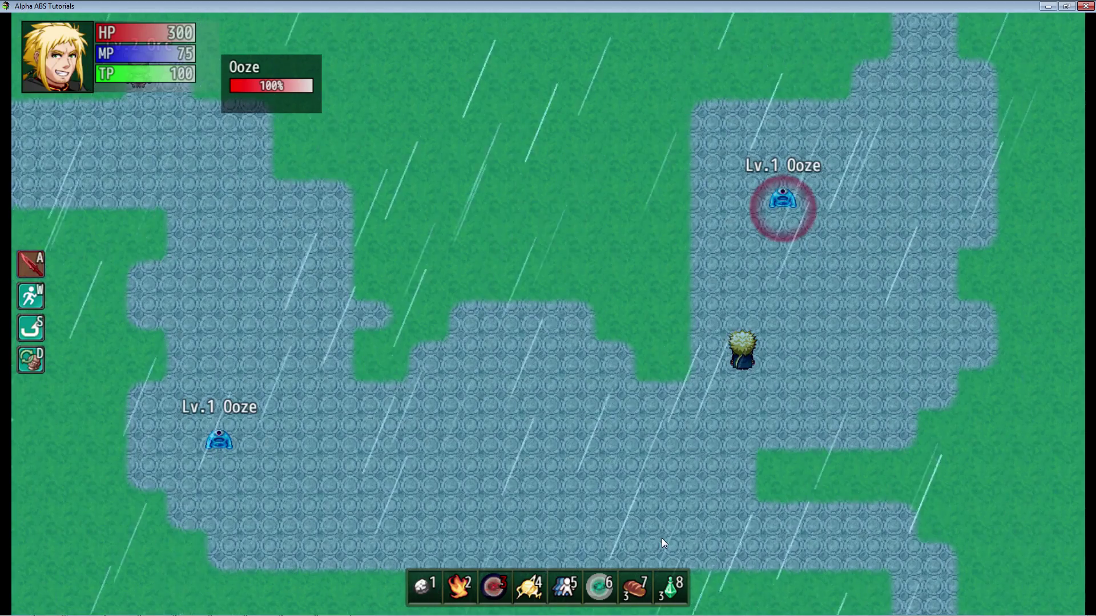
key(Up)
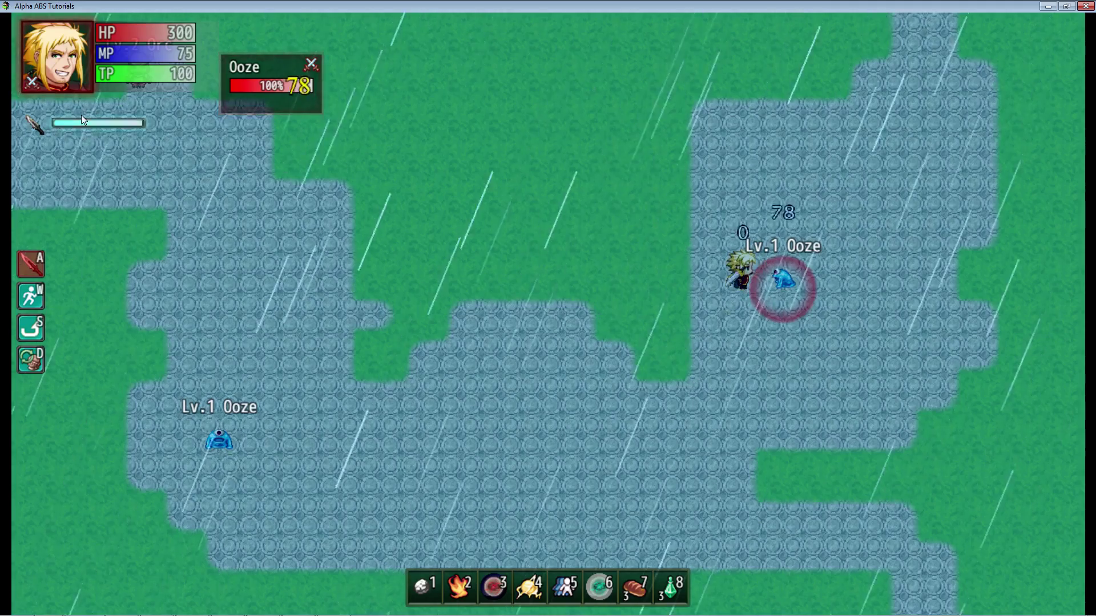
key(a)
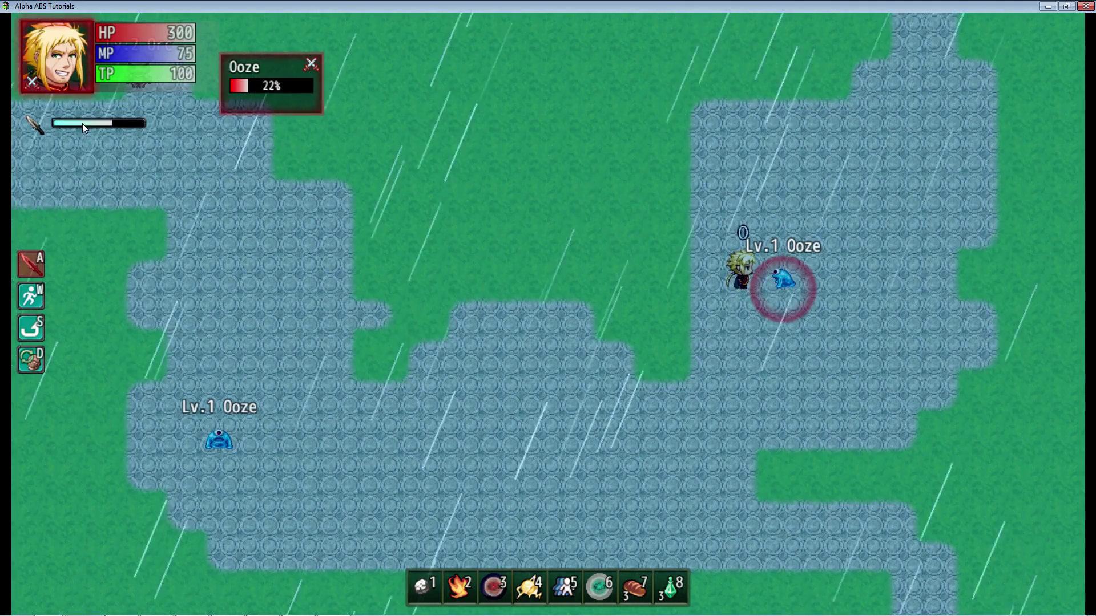
key(a)
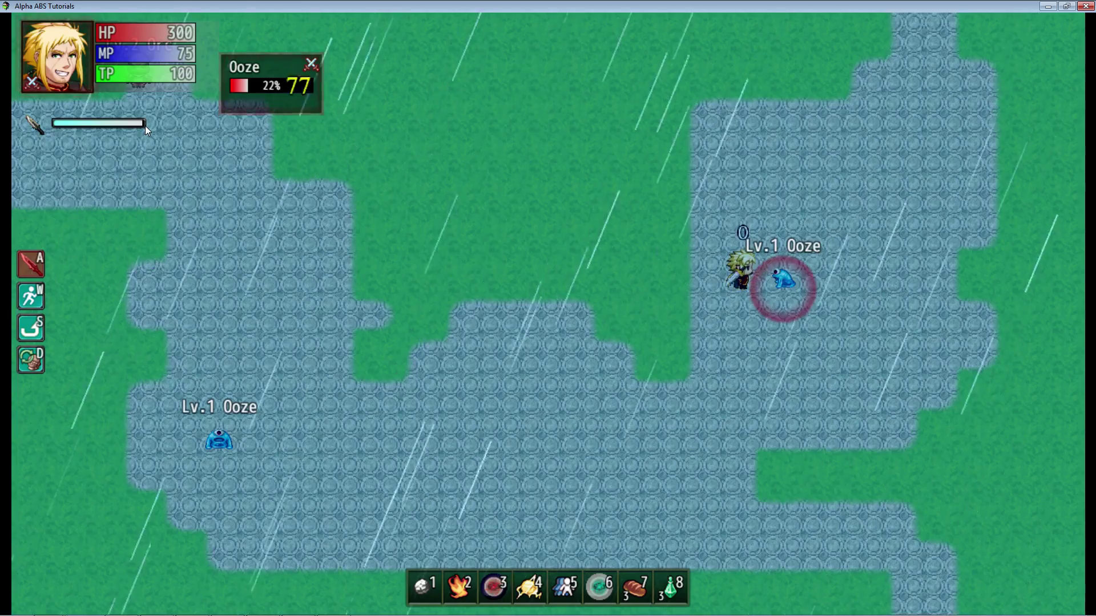
key(a)
key(Right)
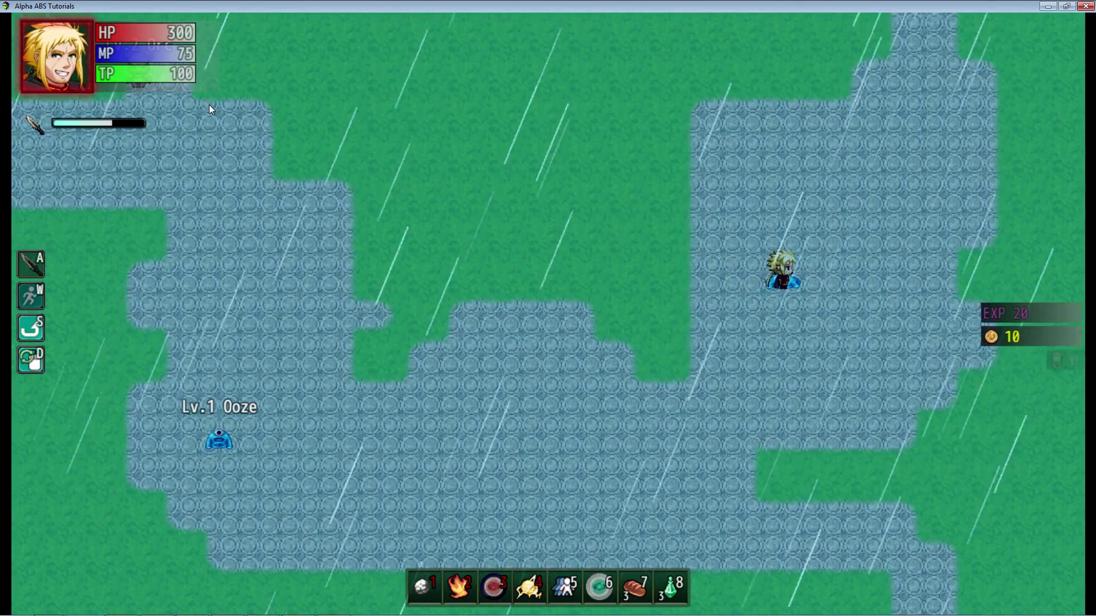
key(Down)
Step: Drink Wicked Tonic for haste, defeat the lower-left Ooze and grab its dropped gold
key(8)
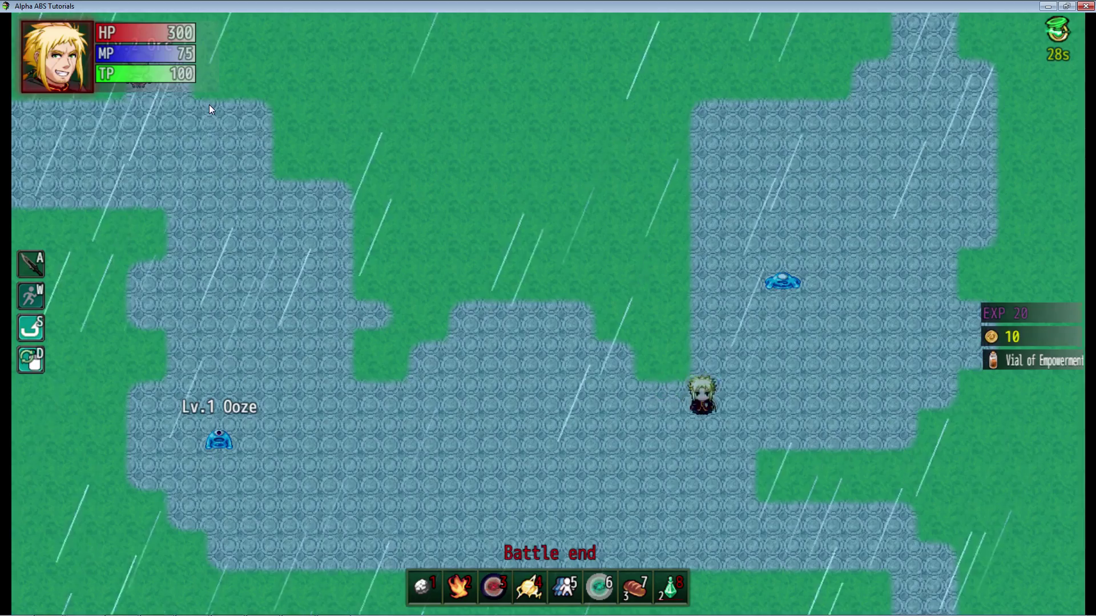
key(Down)
key(Right)
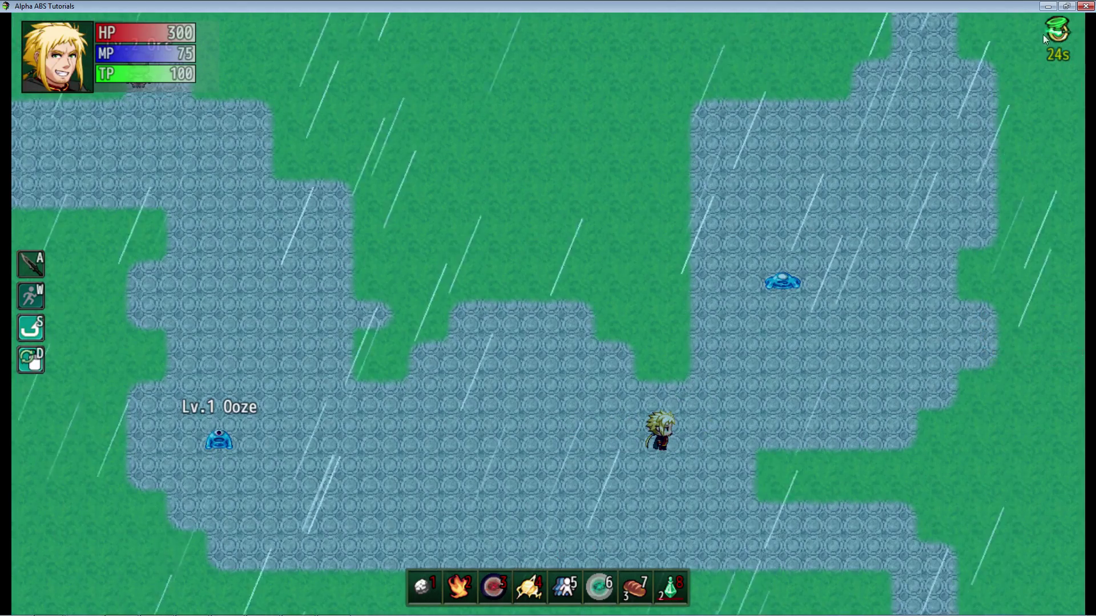
key(Left)
key(2)
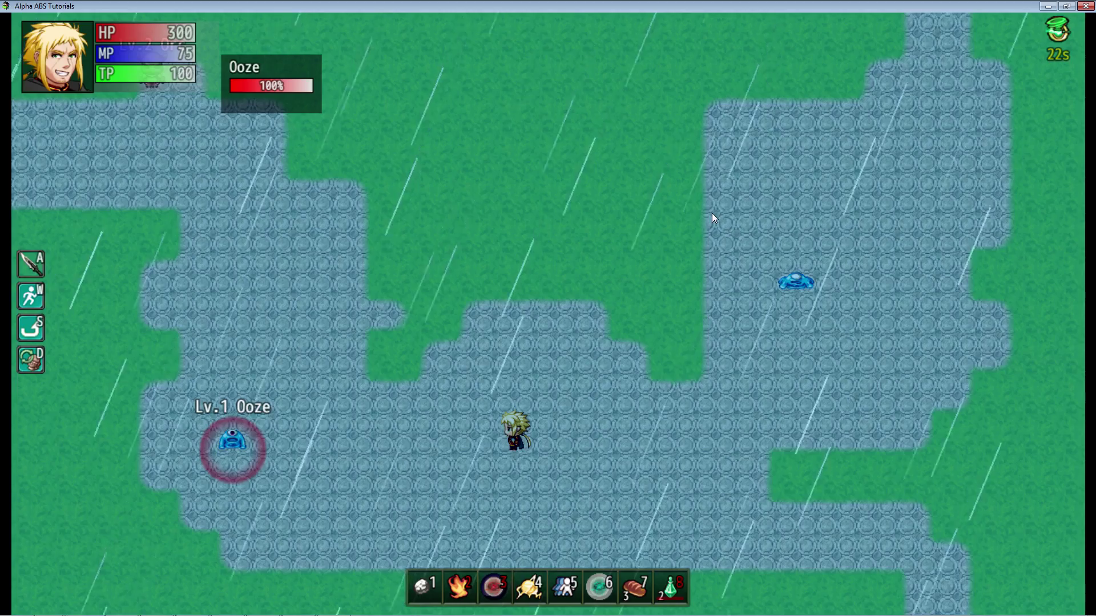
key(Left)
key(a)
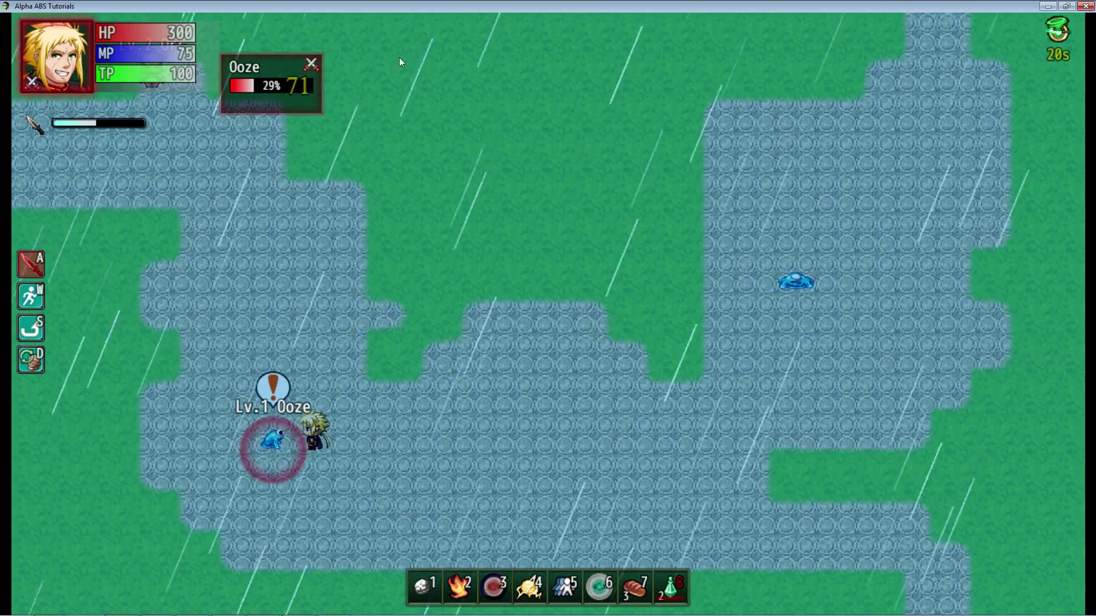
key(a)
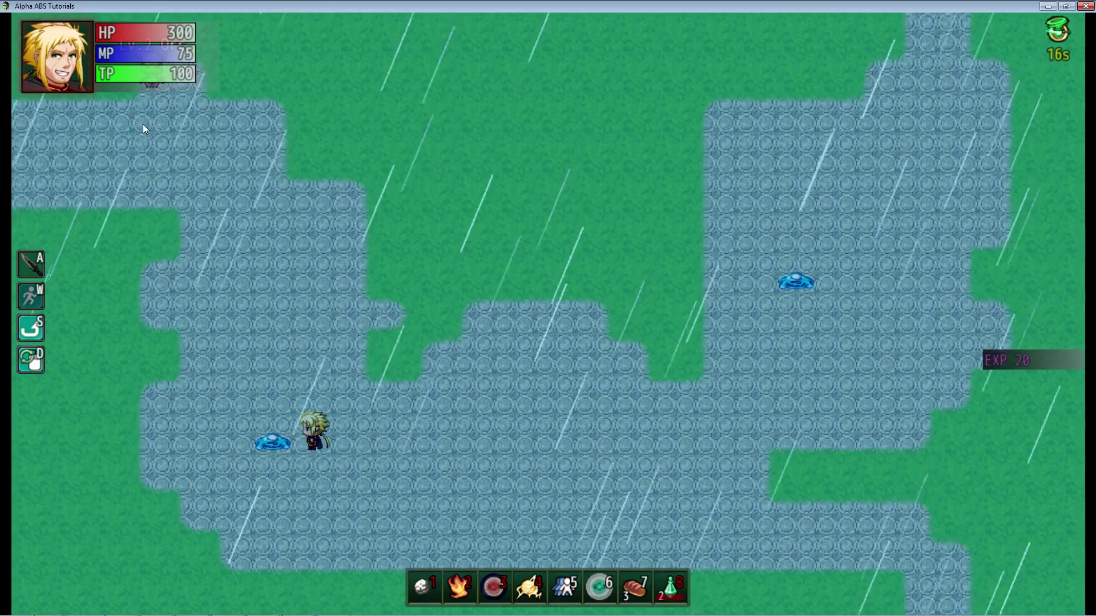
key(Left)
Step: Walk out the map's lower edge to the pond area and collect the potion items
key(Right)
key(Up)
key(Right)
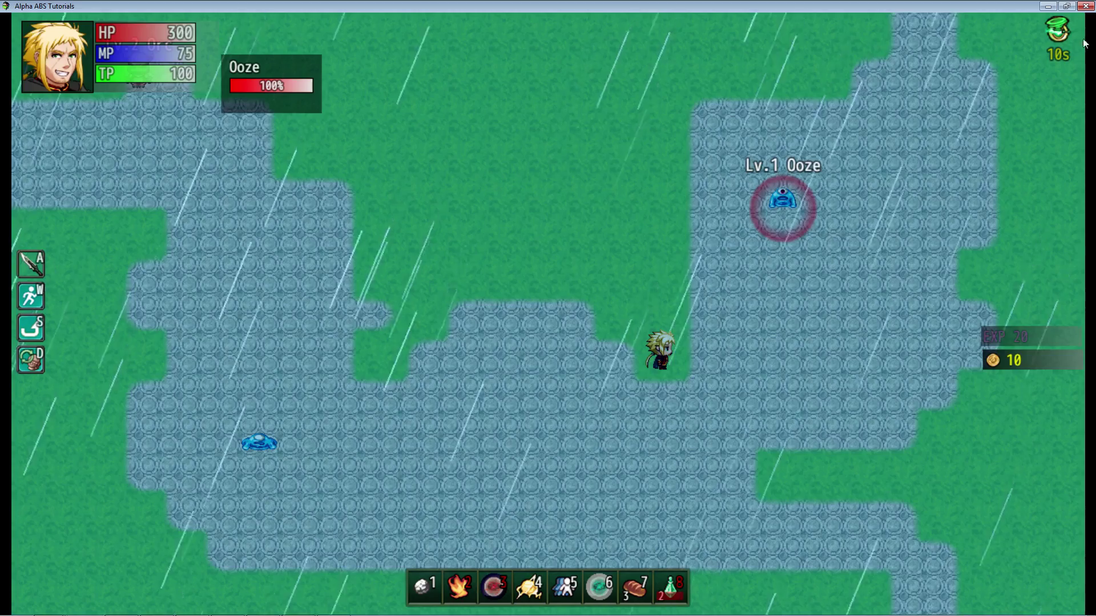
key(Down)
key(Right)
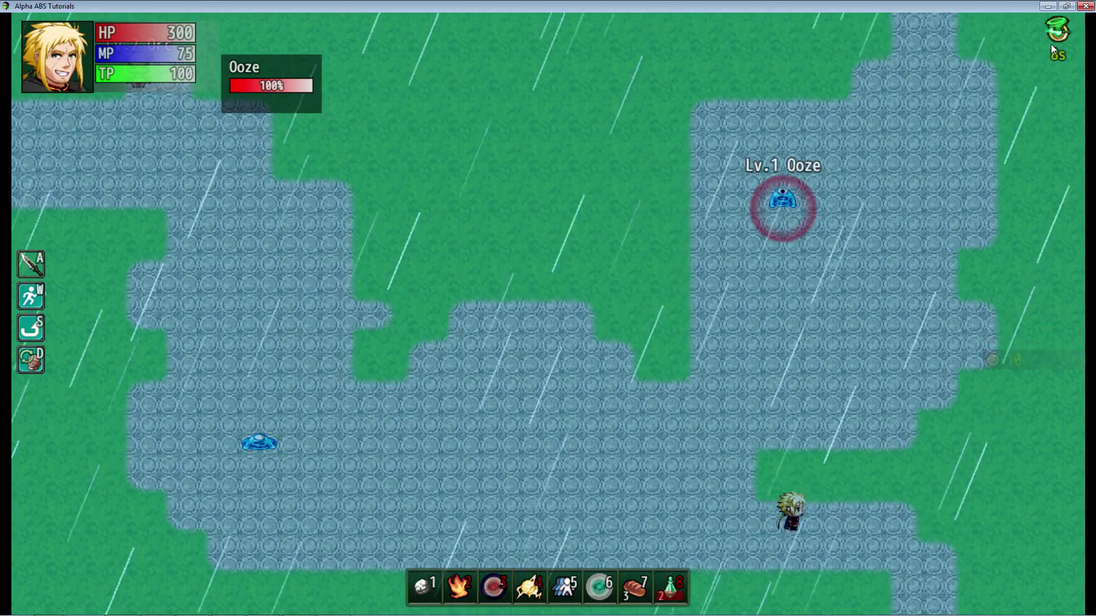
key(Down)
key(Left)
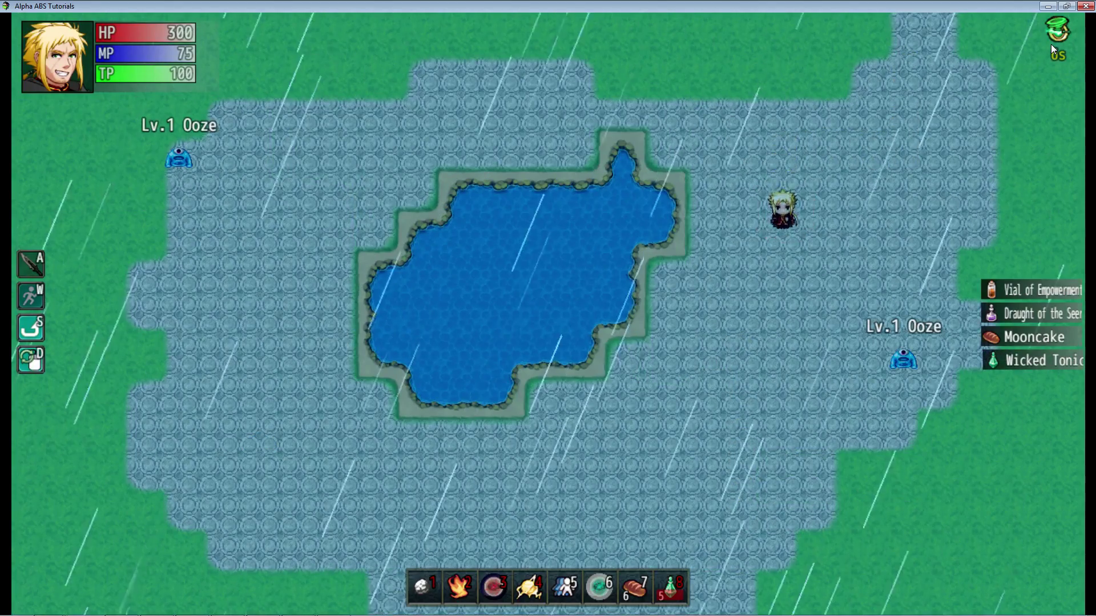
Step: End the playtest and view Vial of Empowerment's <ABS:0> and <reloadTime:900> notes in Database Items
click(1085, 6)
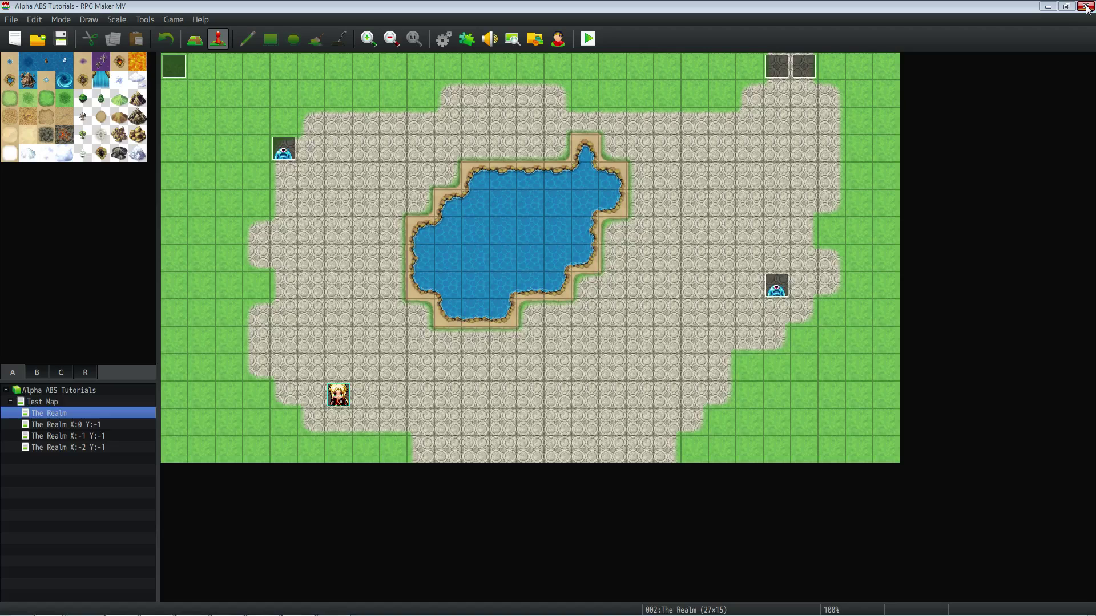
click(451, 44)
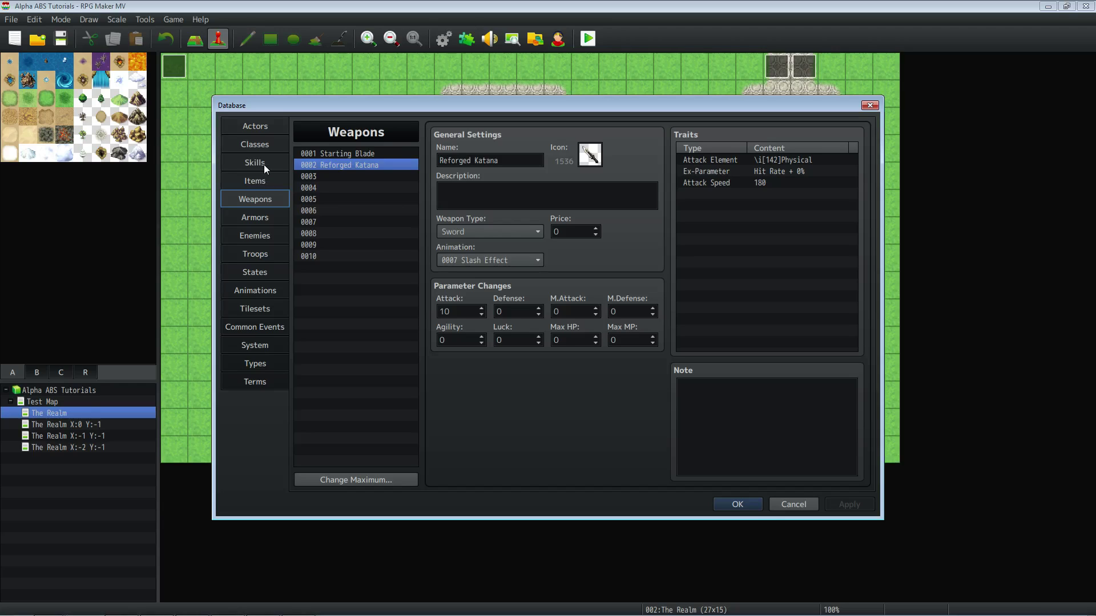
click(264, 181)
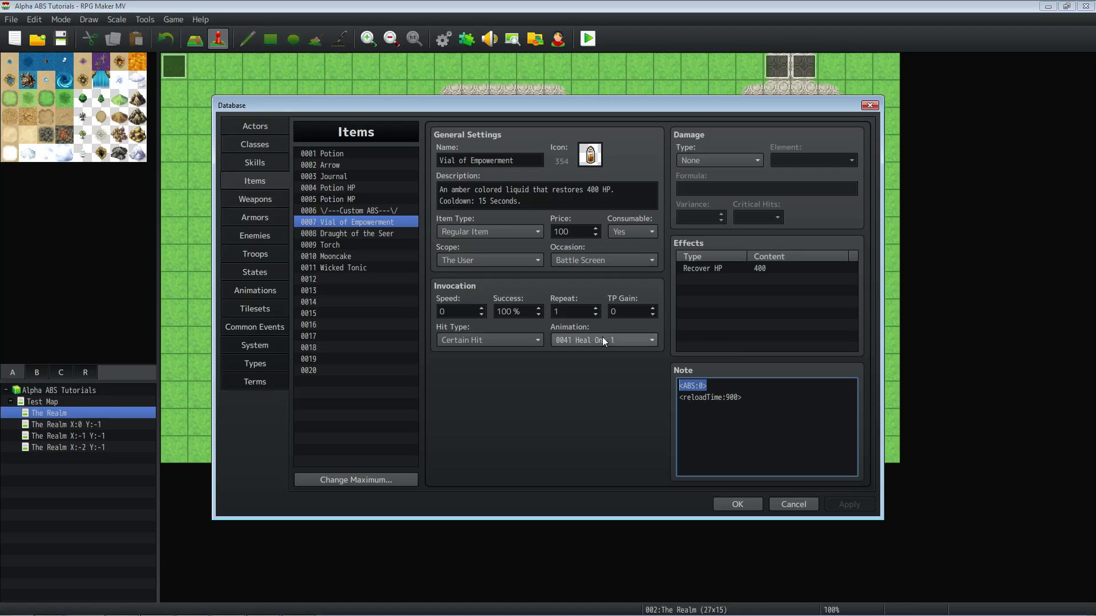
click(761, 399)
key(shift+Home)
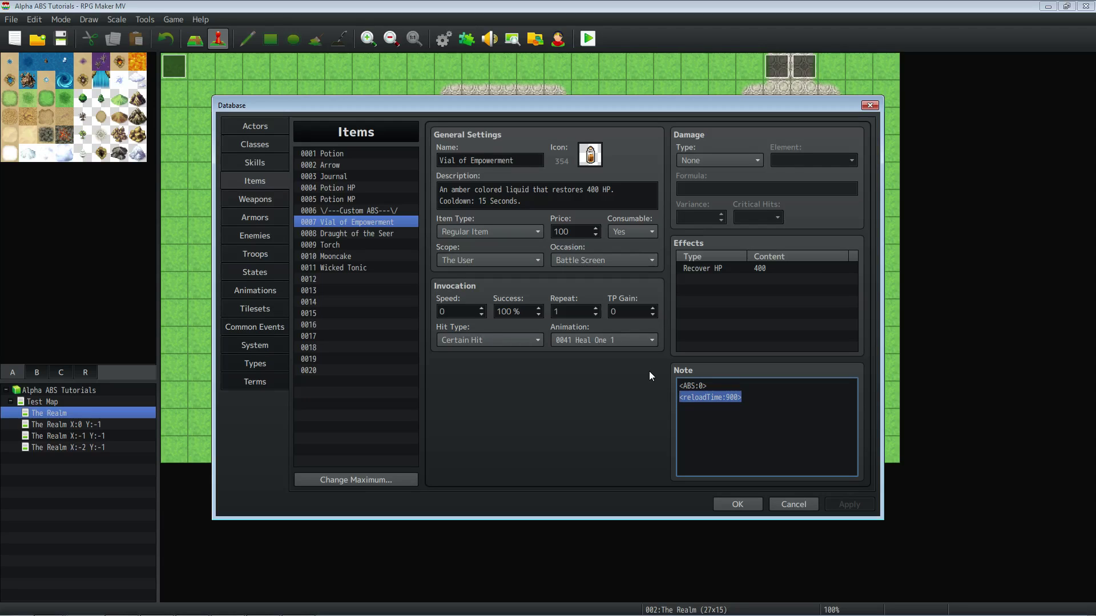
click(723, 397)
drag(727, 397, 737, 396)
click(524, 203)
click(523, 203)
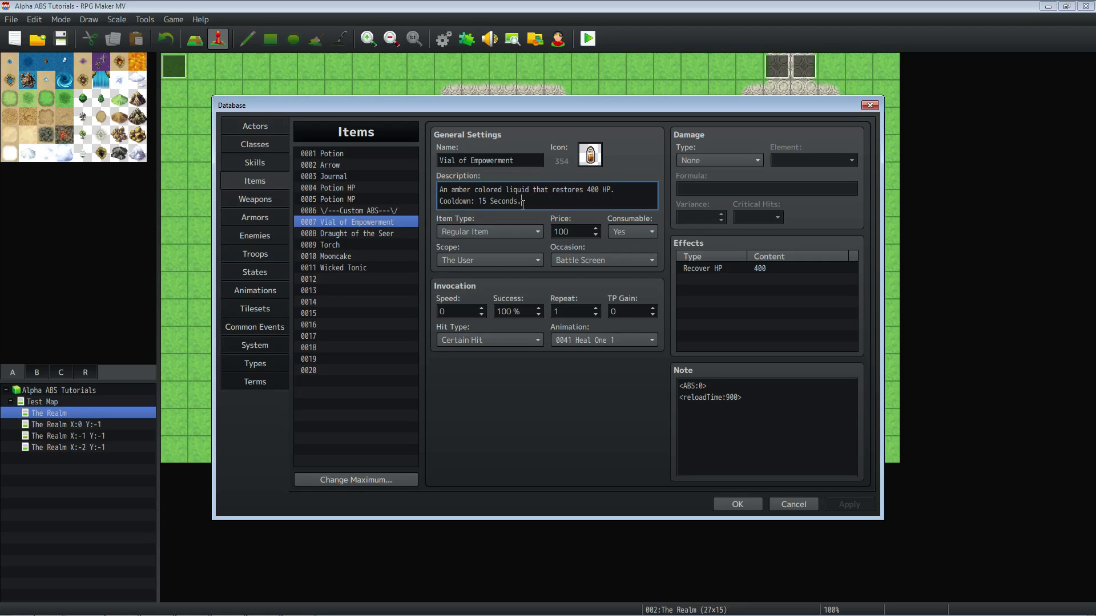
click(733, 396)
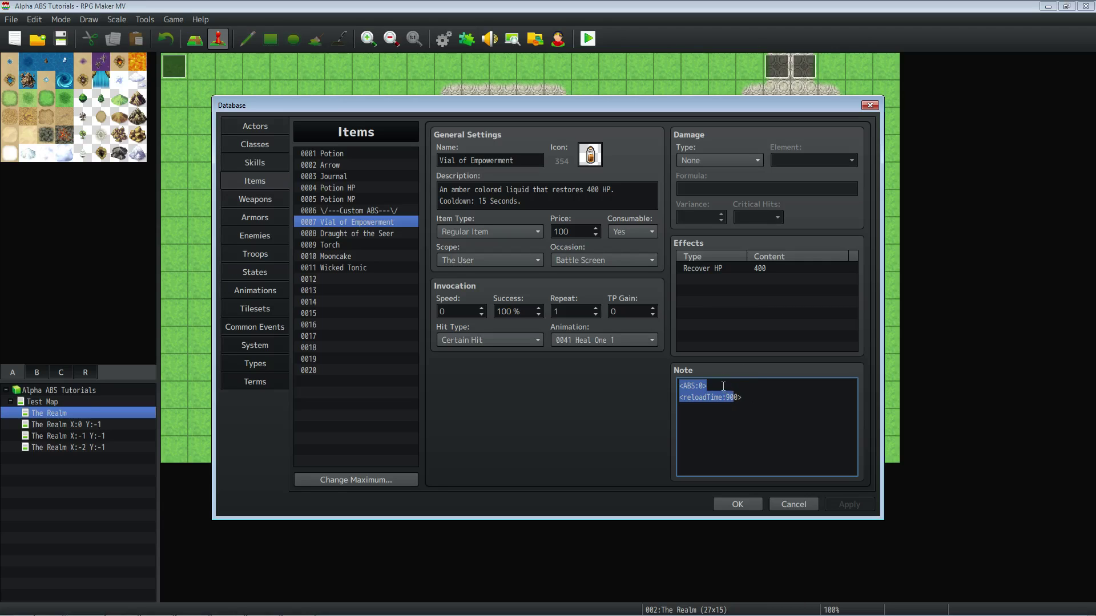
click(742, 396)
key(shift+Left)
key(shift+Left)
key(shift+Left)
key(shift+Left)
key(shift+Left)
key(shift+Left)
key(shift+Left)
key(shift+Left)
key(shift+Left)
key(shift+Left)
key(shift+Left)
key(shift+Left)
key(shift+Left)
key(shift+Left)
key(shift+Left)
key(shift+Left)
click(754, 394)
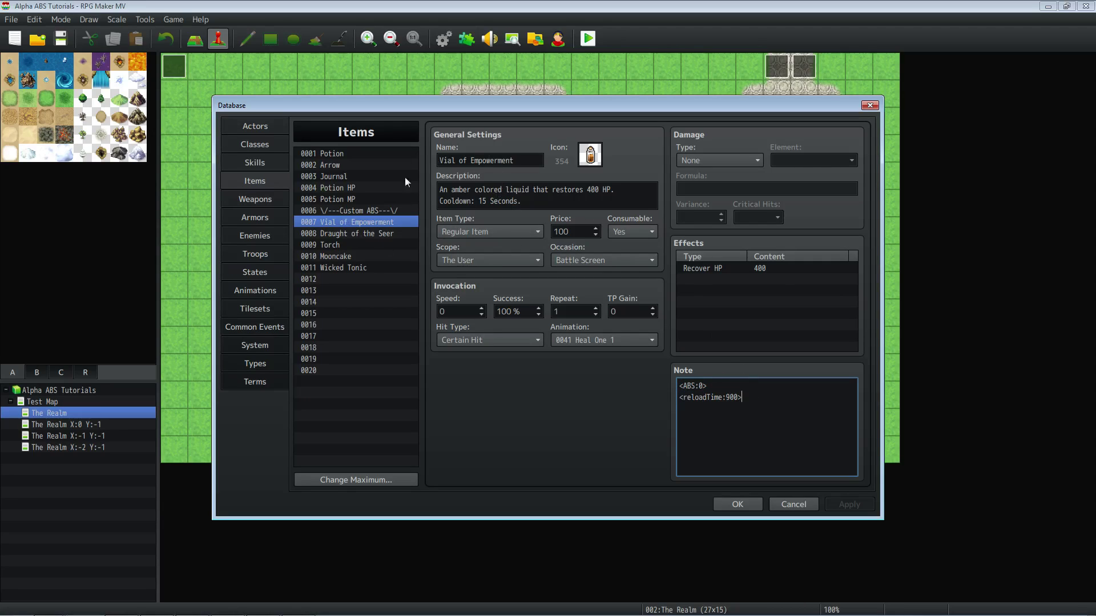
click(724, 161)
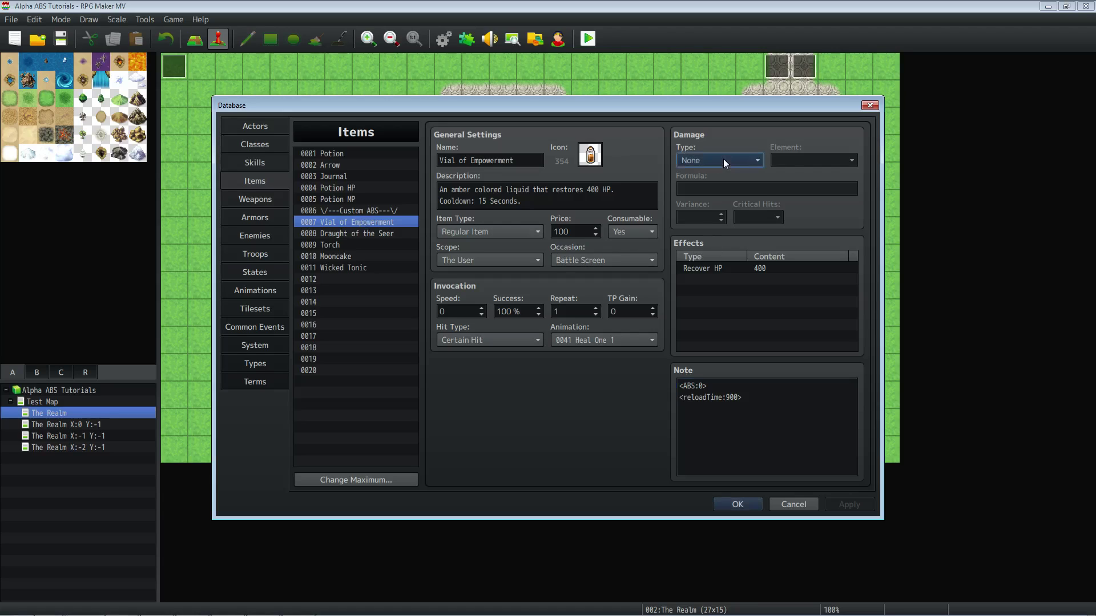
click(723, 161)
click(714, 214)
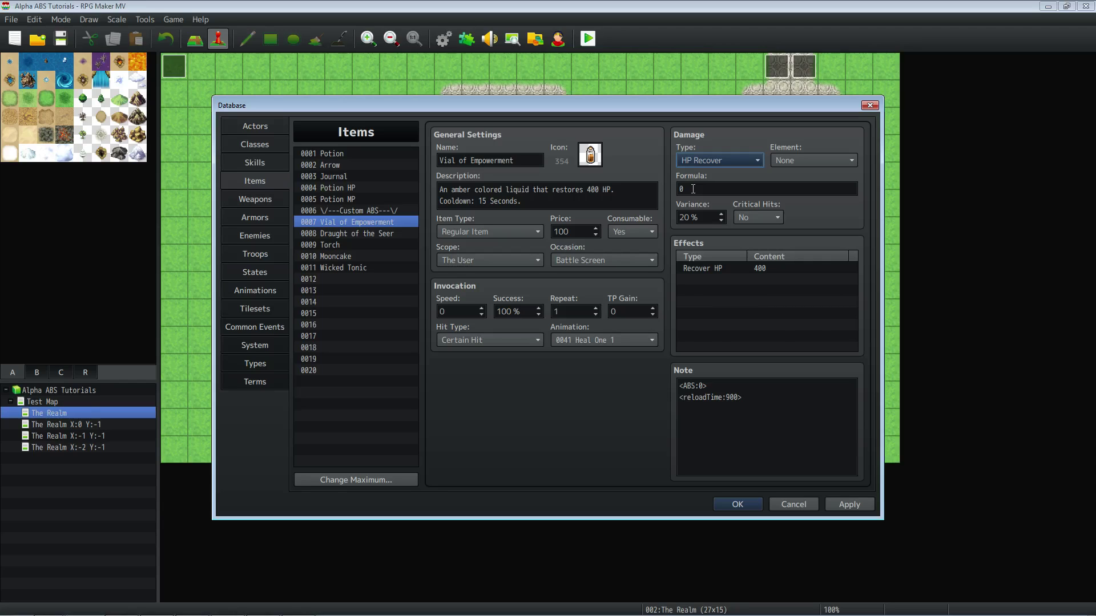
mouse_move(693, 189)
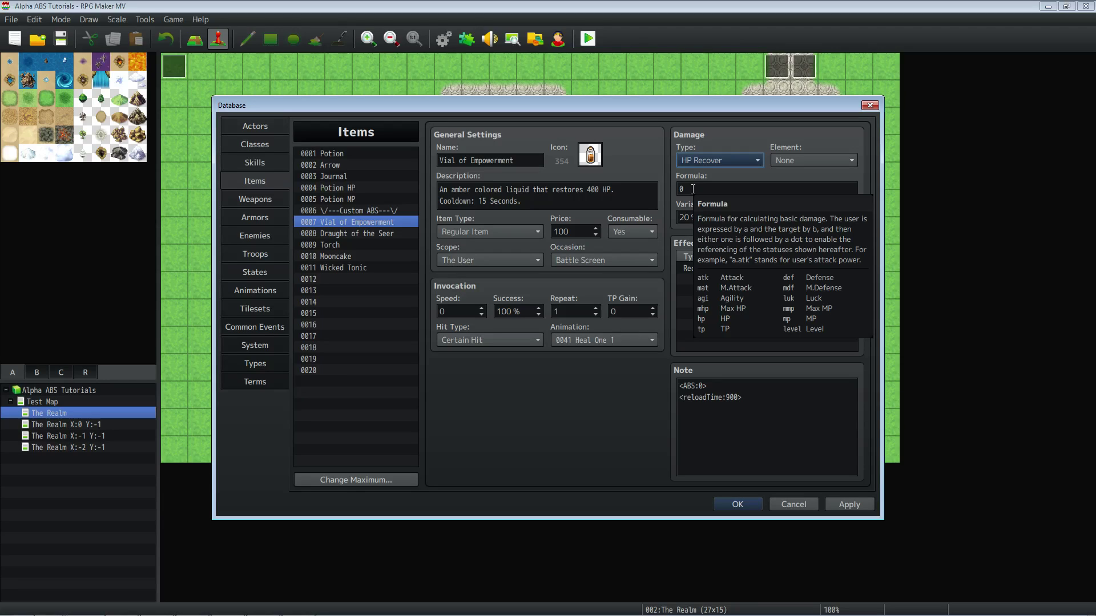
double_click(693, 189)
text(v[])
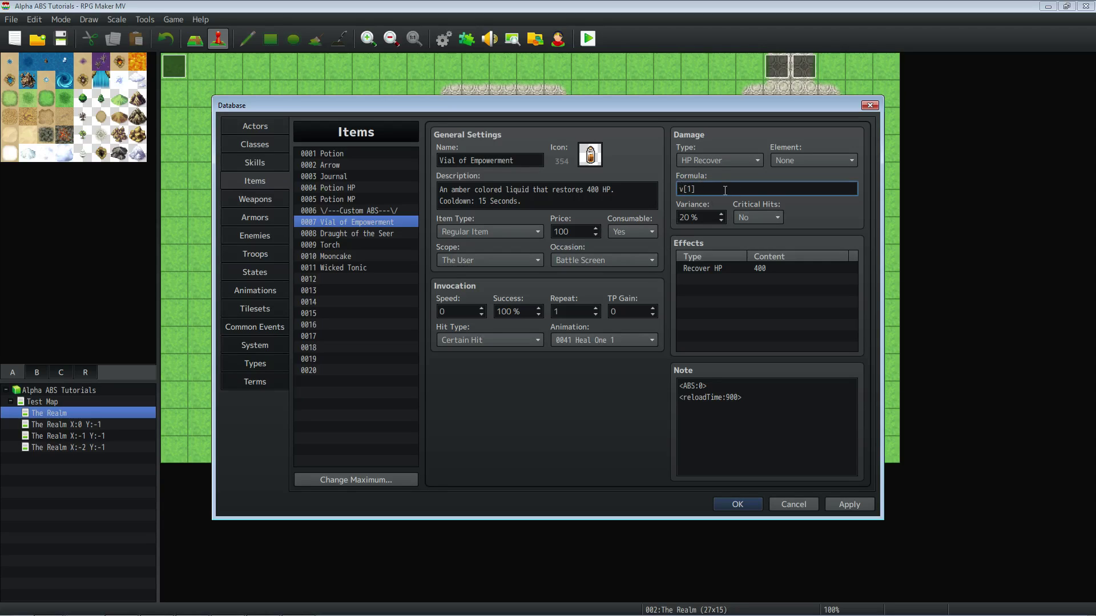
click(741, 163)
click(700, 172)
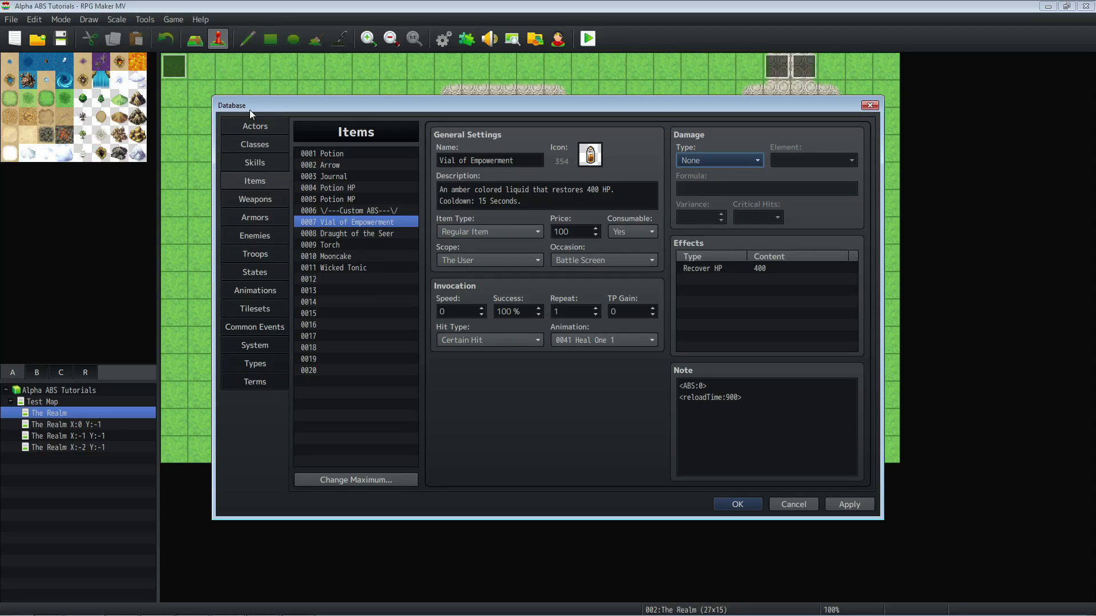
click(721, 268)
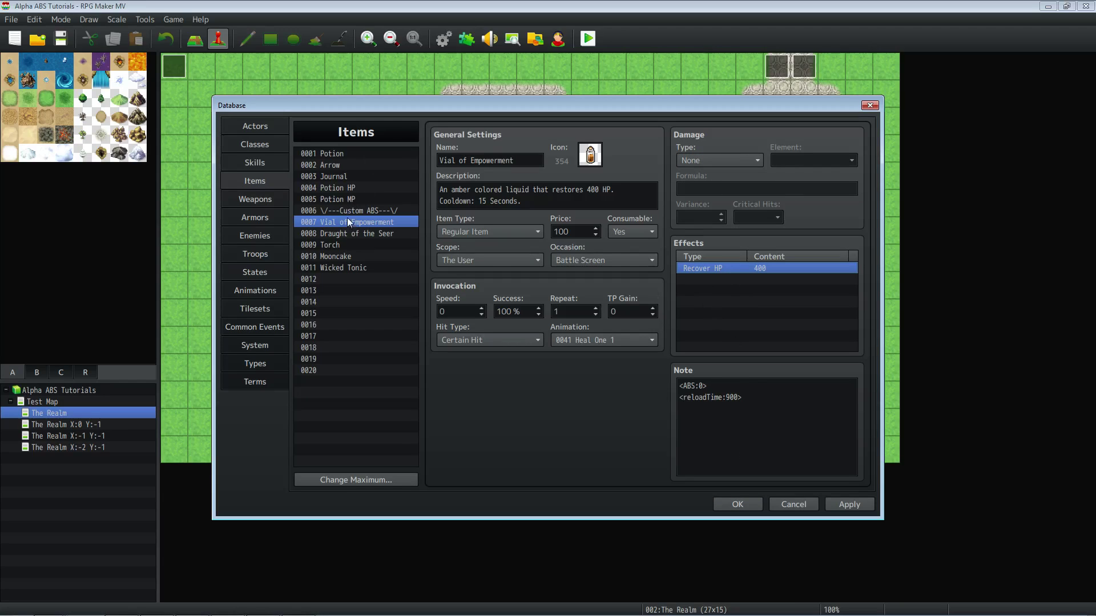
Step: Inspect Draught of the Seer's Recover MP 100 effect, description and note tags, then select Mooncake
click(365, 235)
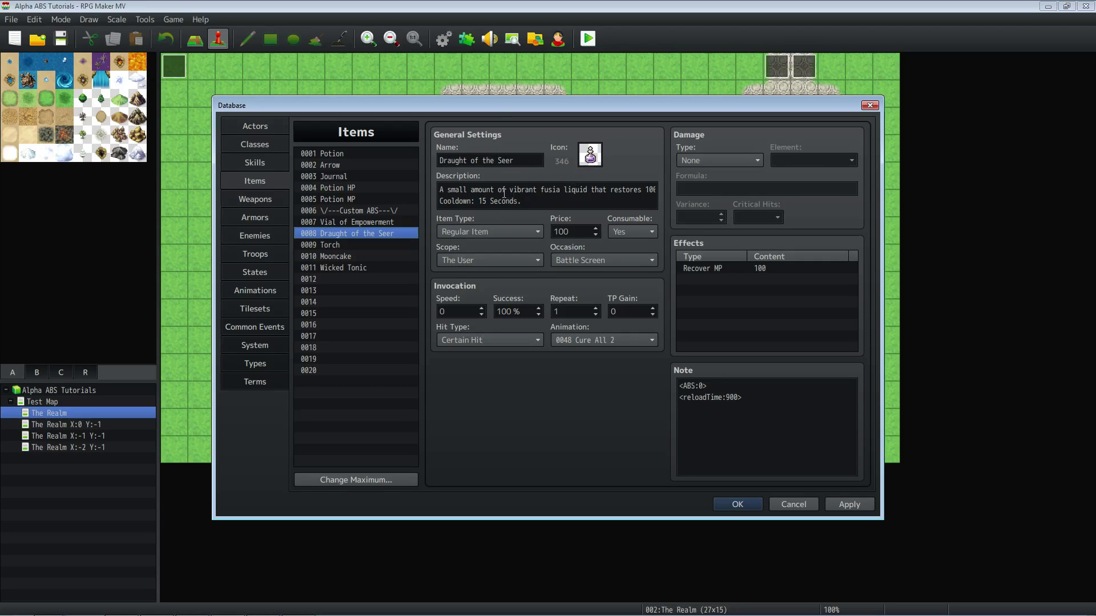
click(716, 267)
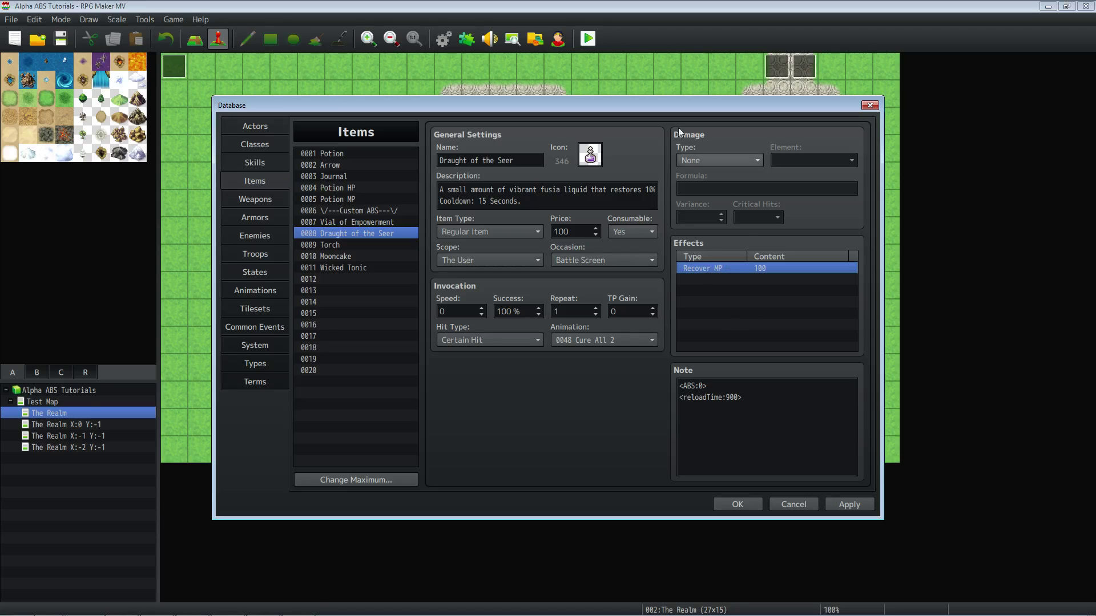
drag(755, 410, 658, 381)
click(488, 204)
key(ctrl+a)
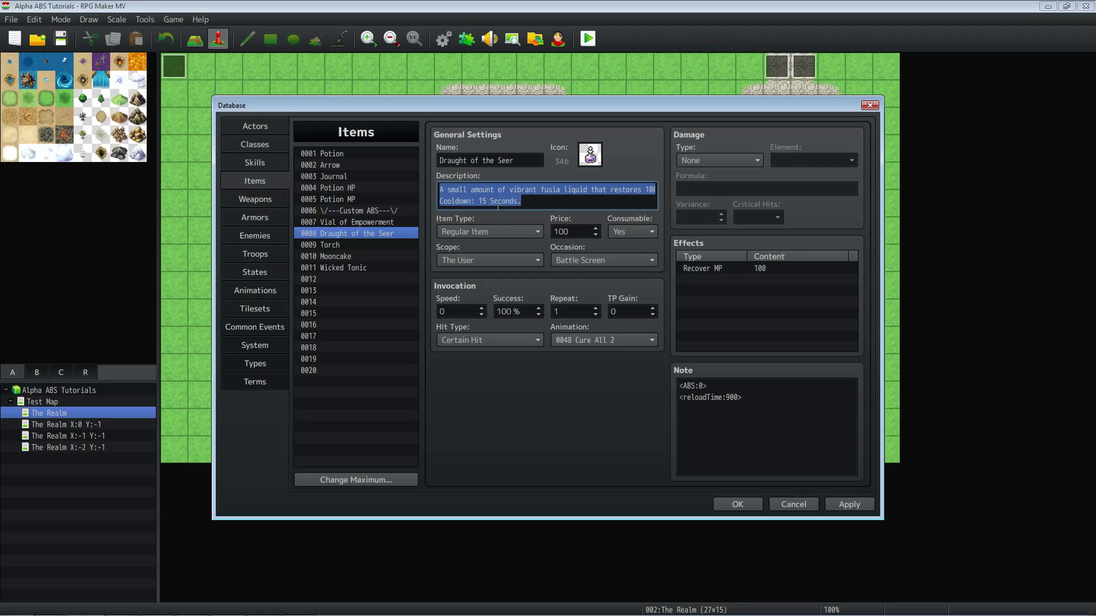
click(730, 404)
key(ctrl+a)
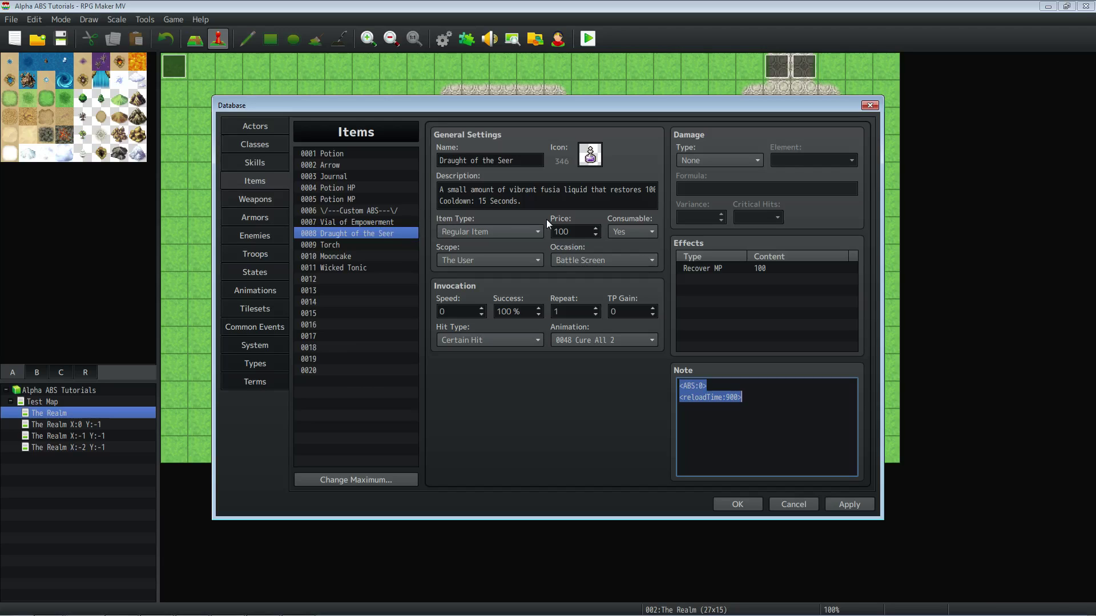
click(340, 256)
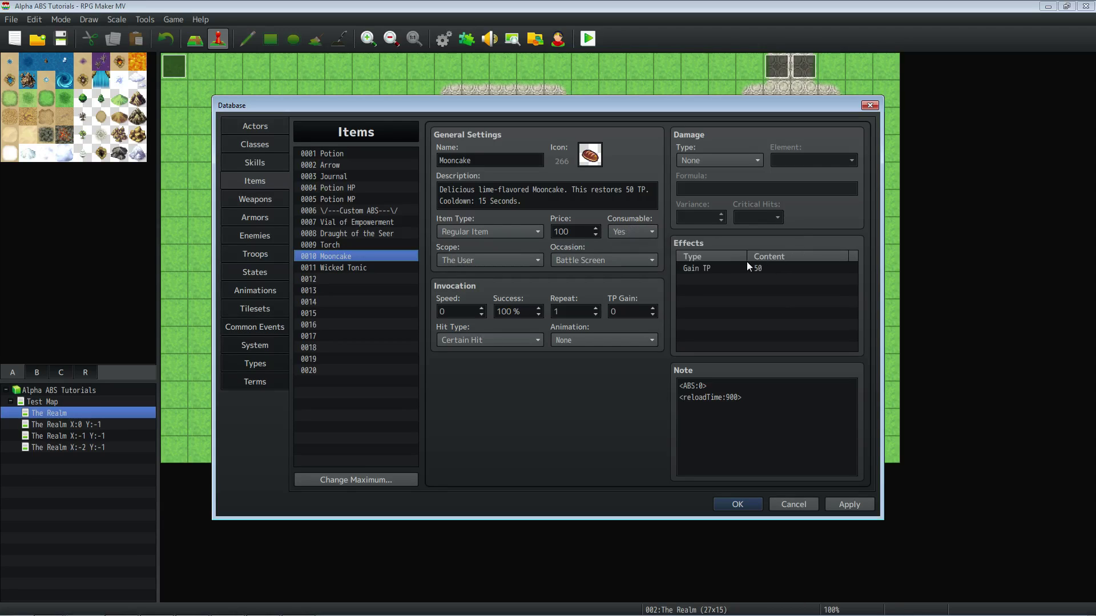
Step: Set the Mooncake item's animation to 0126 Vial of Regenation and apply
click(717, 268)
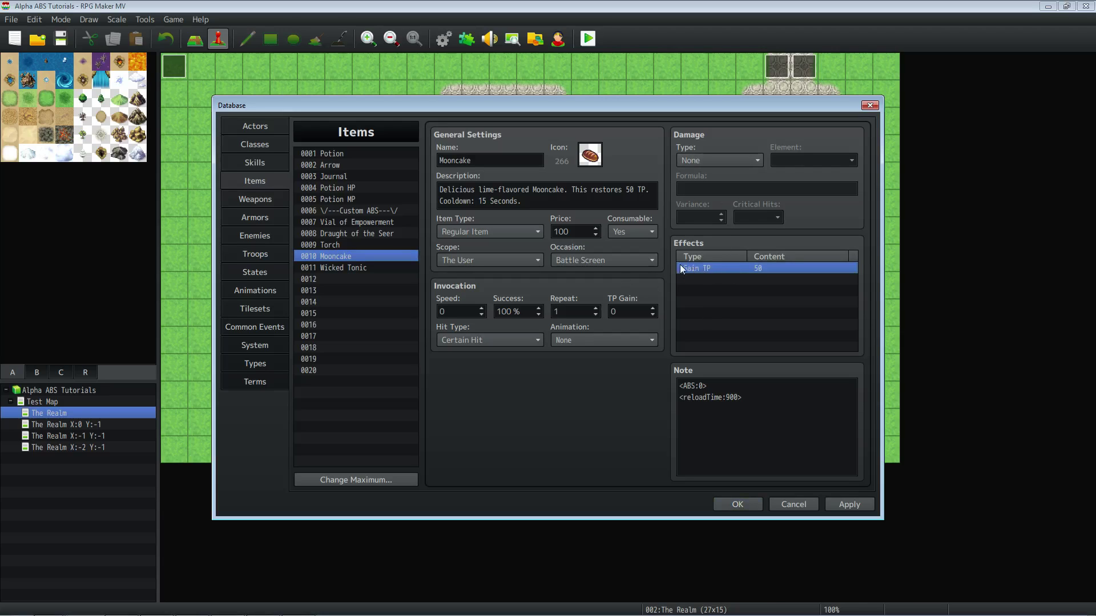
click(597, 338)
drag(655, 320, 646, 487)
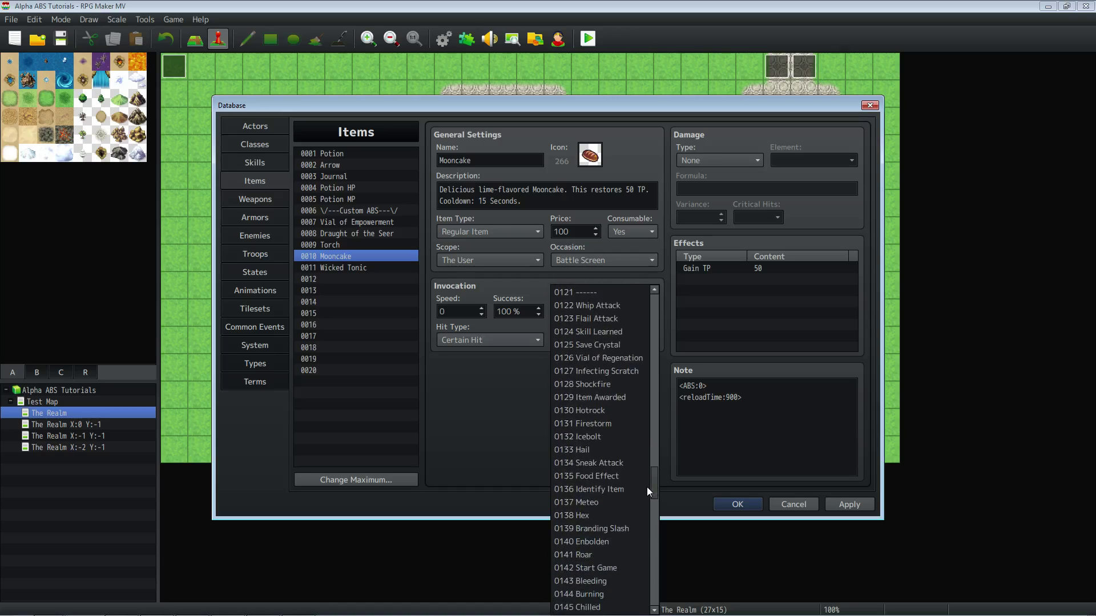
click(624, 360)
click(848, 498)
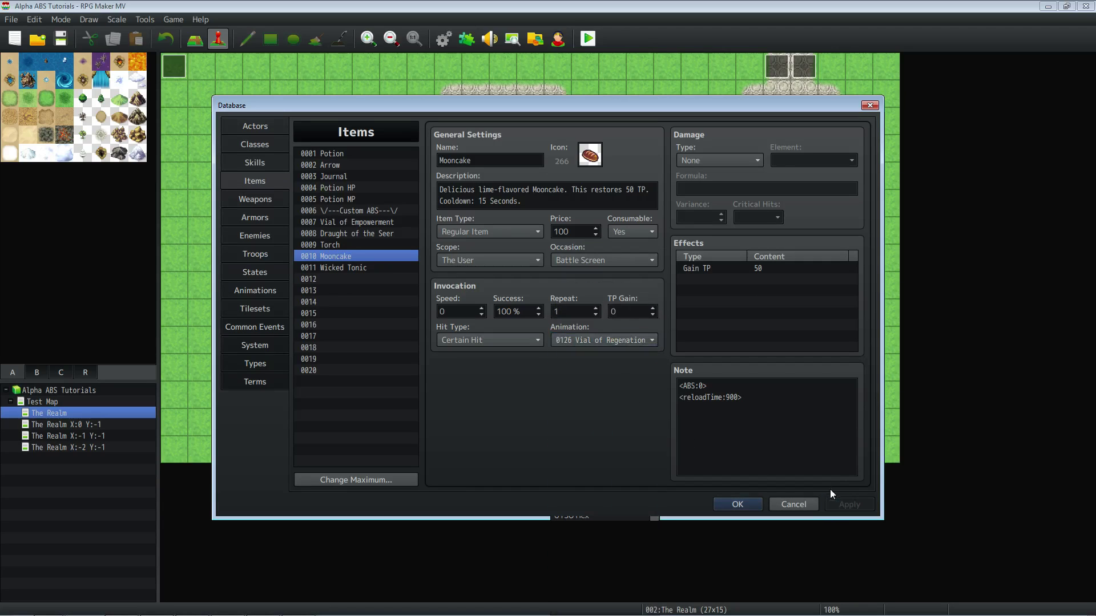
Step: Look over the ABS tag in Mooncake's note, then select 0011 Wicked Tonic
click(767, 380)
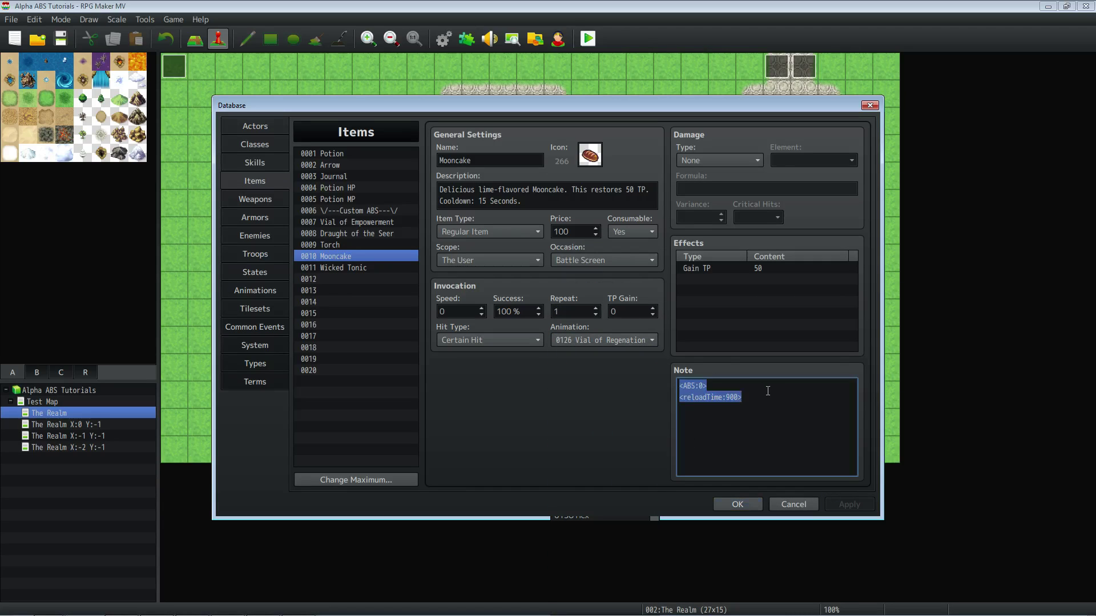
triple_click(693, 387)
click(693, 387)
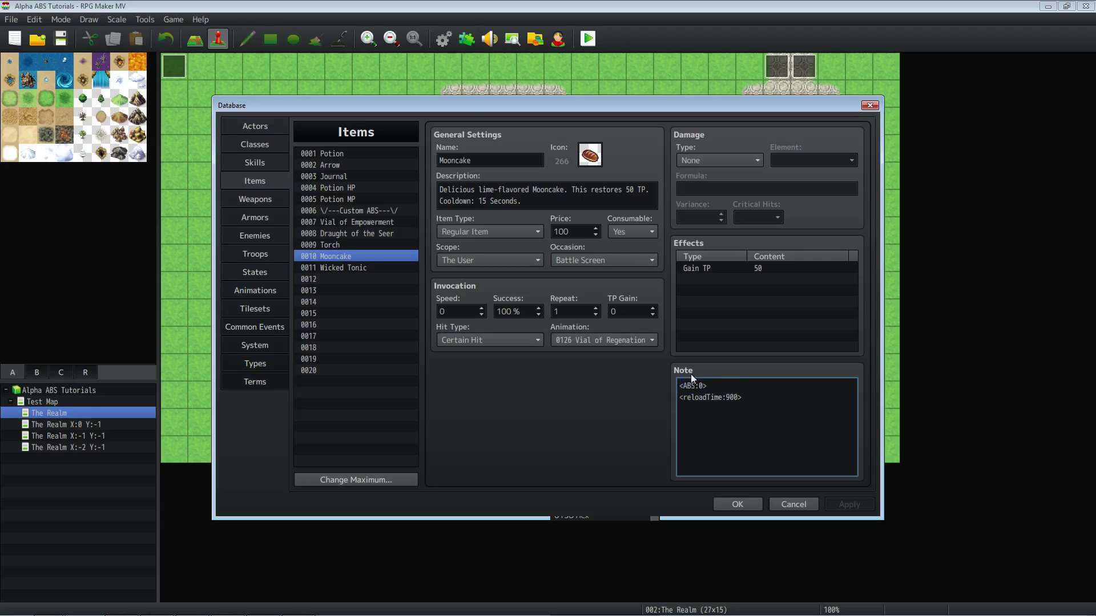
click(359, 249)
Step: Review Wicked Tonic's <ABS:0> and <reloadTime:3600> notes and Add State Hasted effect, then switch to States
click(364, 267)
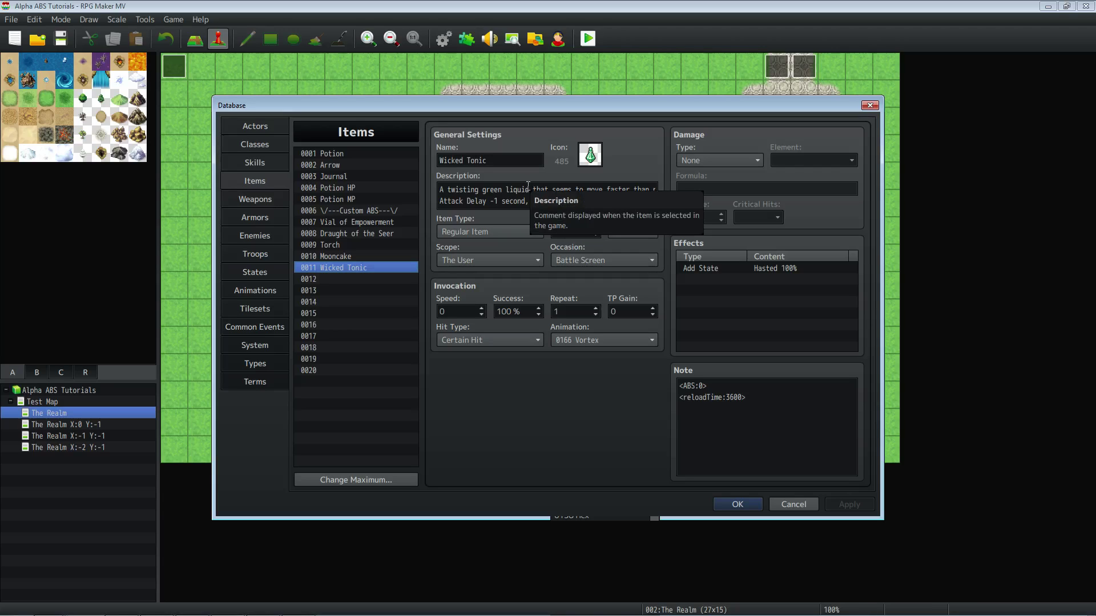
drag(707, 386, 675, 388)
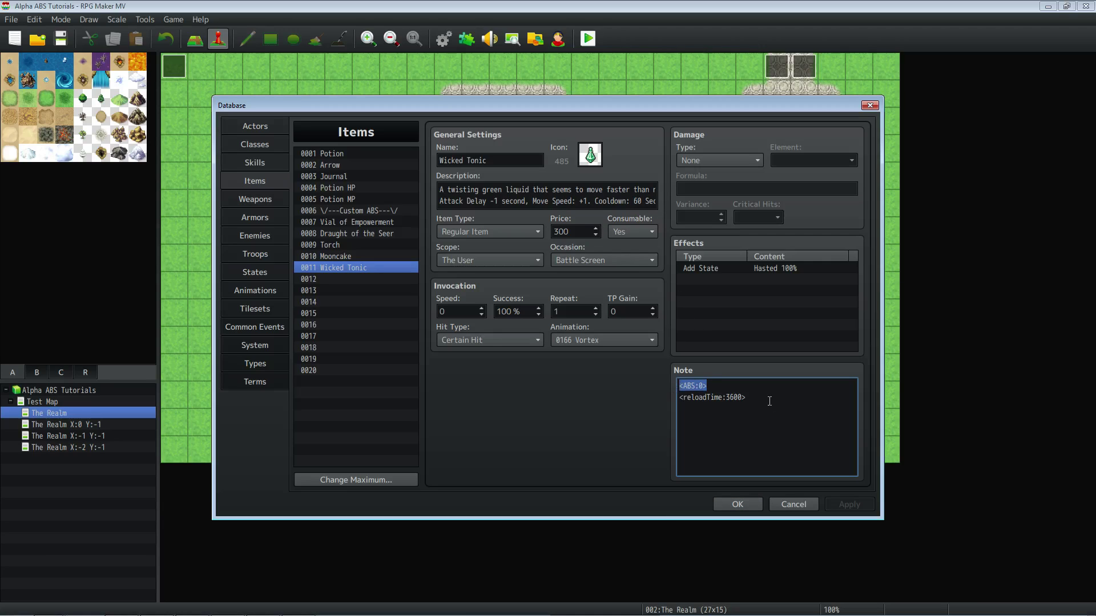
drag(769, 401, 674, 396)
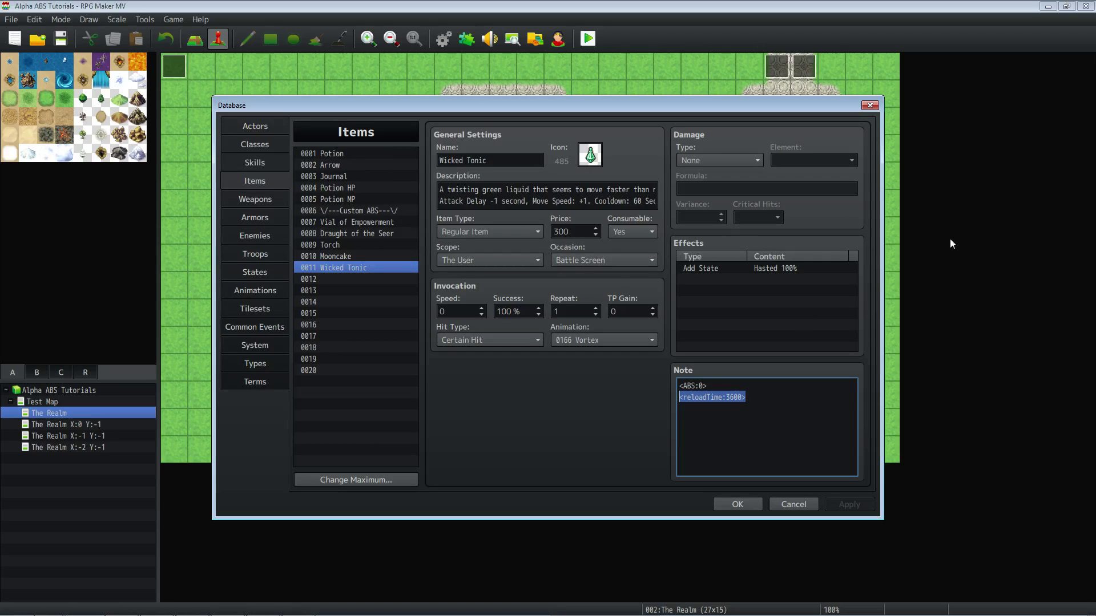
click(721, 268)
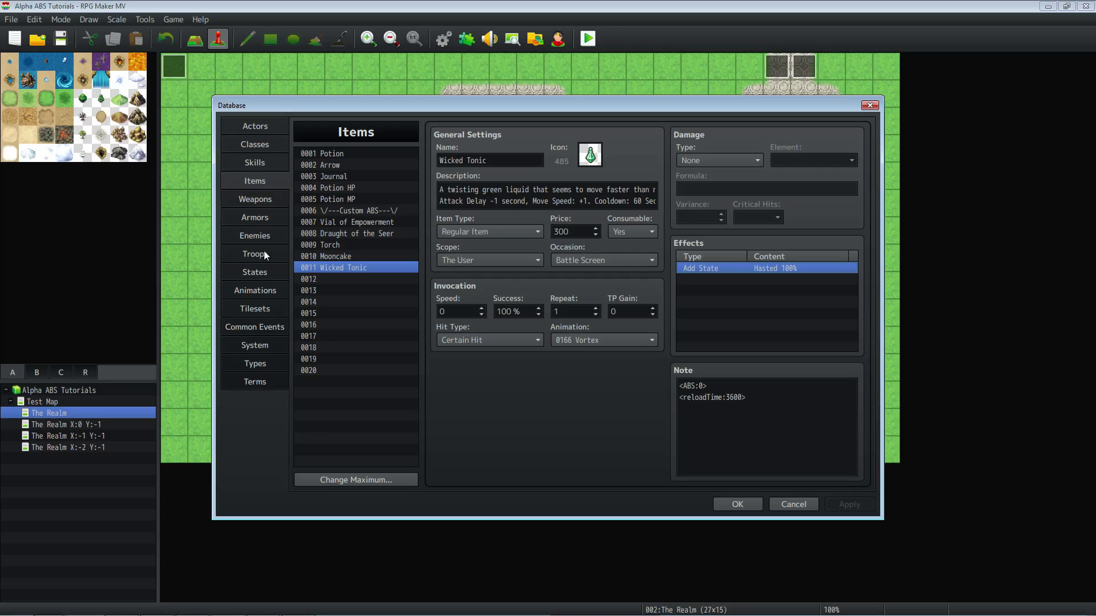
click(261, 271)
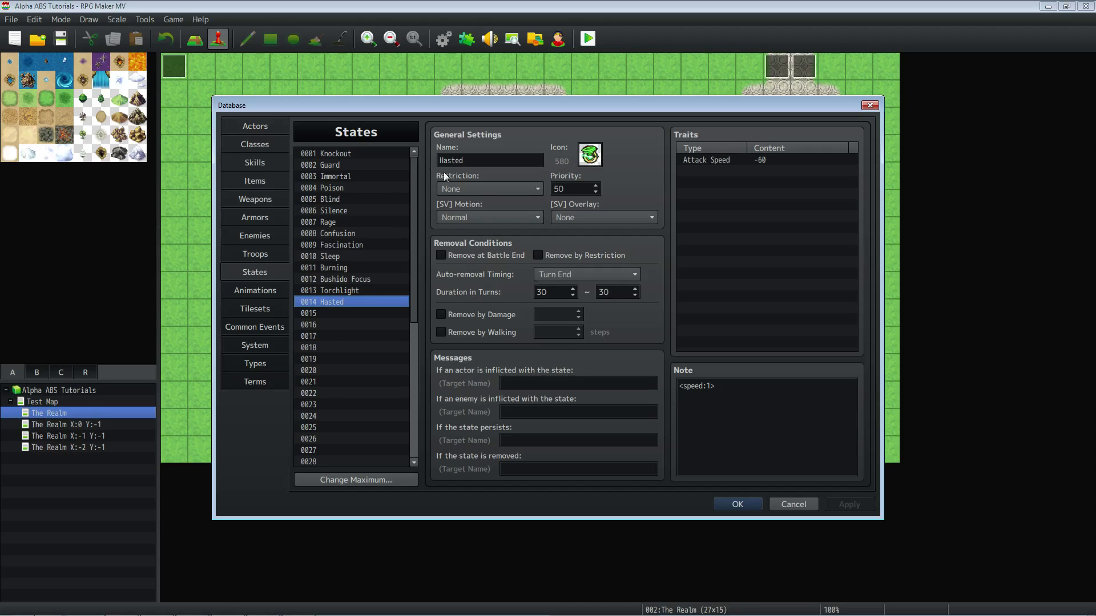
Step: Keep Hasted's priority at 50 after trying 90, set its [SV] Overlay to Rage, and apply
double_click(571, 189)
text(90)
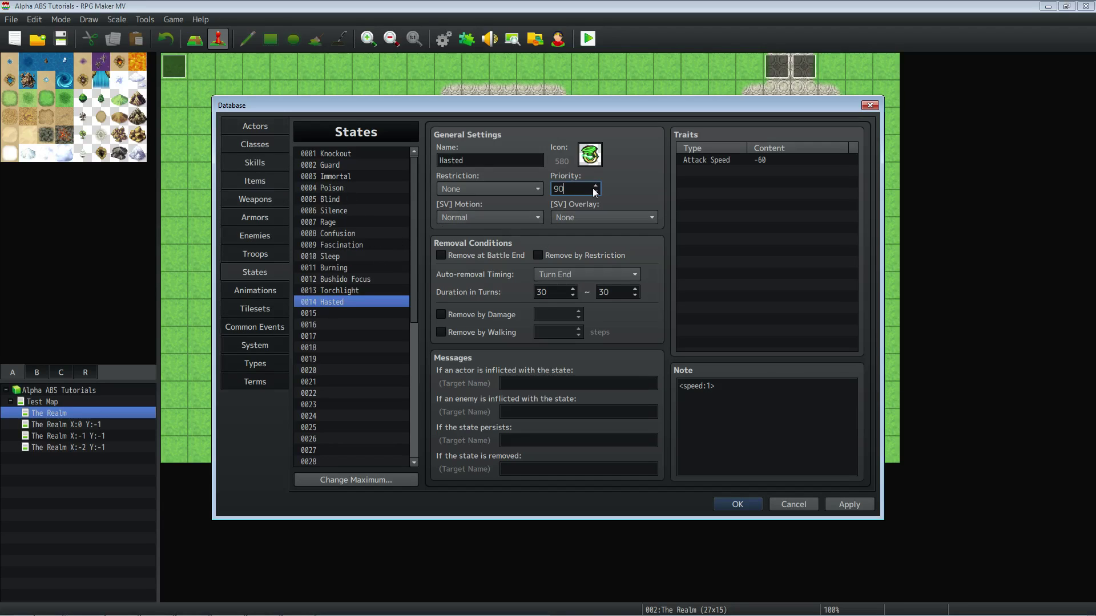
double_click(570, 186)
text(50)
click(576, 212)
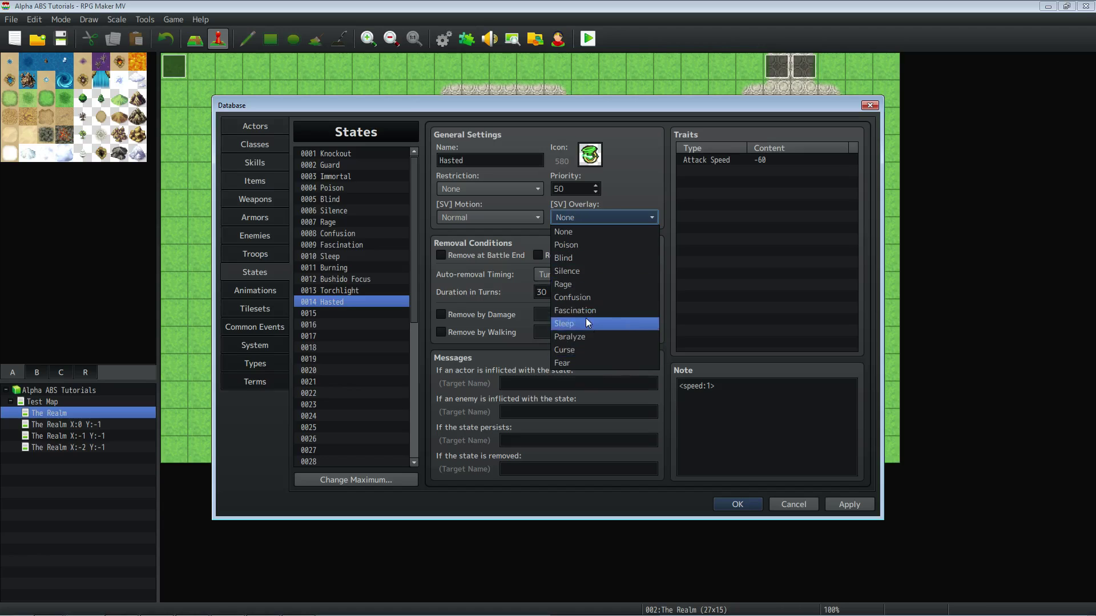
click(580, 283)
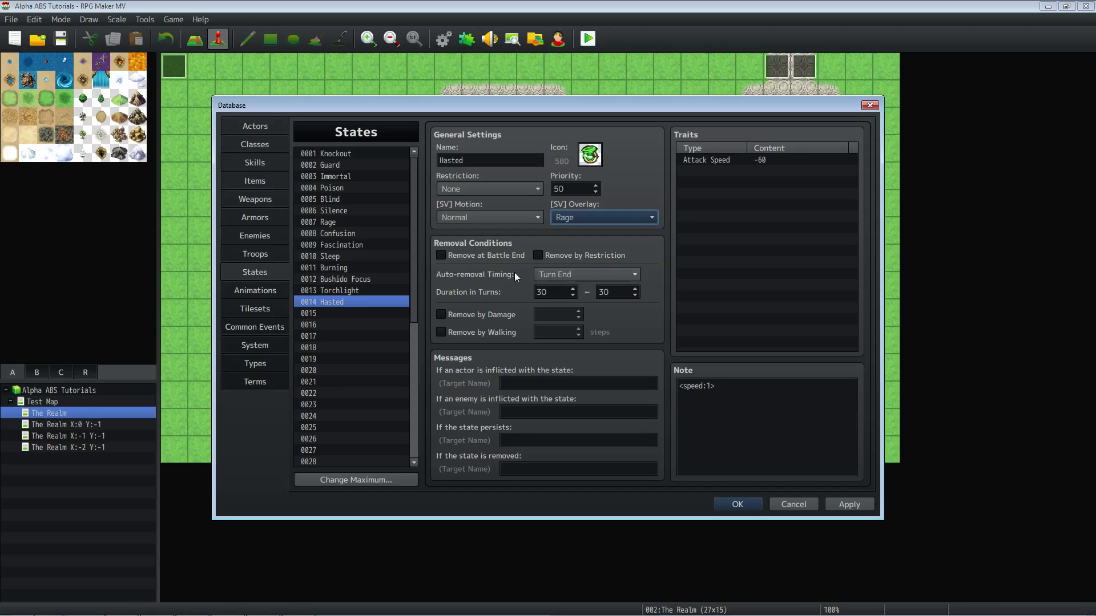
mouse_move(514, 273)
click(854, 503)
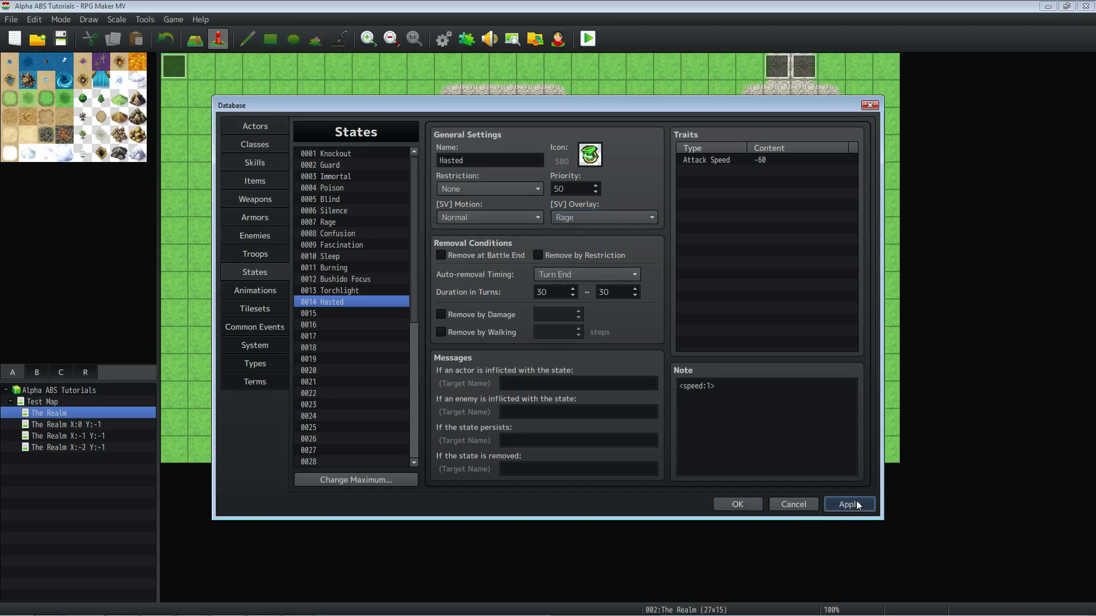
click(255, 162)
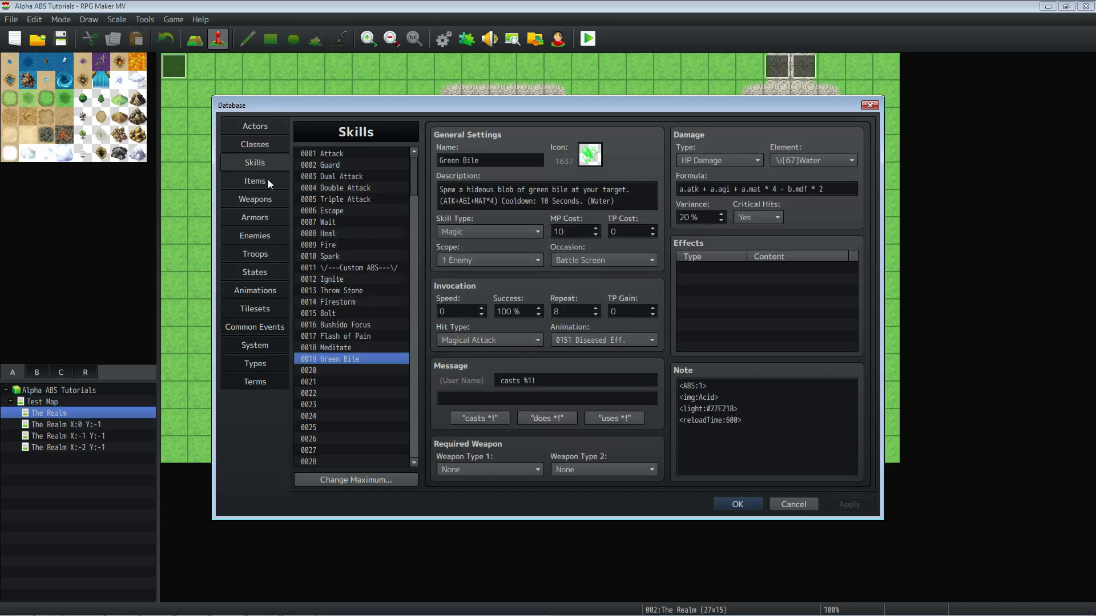
click(268, 179)
drag(746, 397, 662, 399)
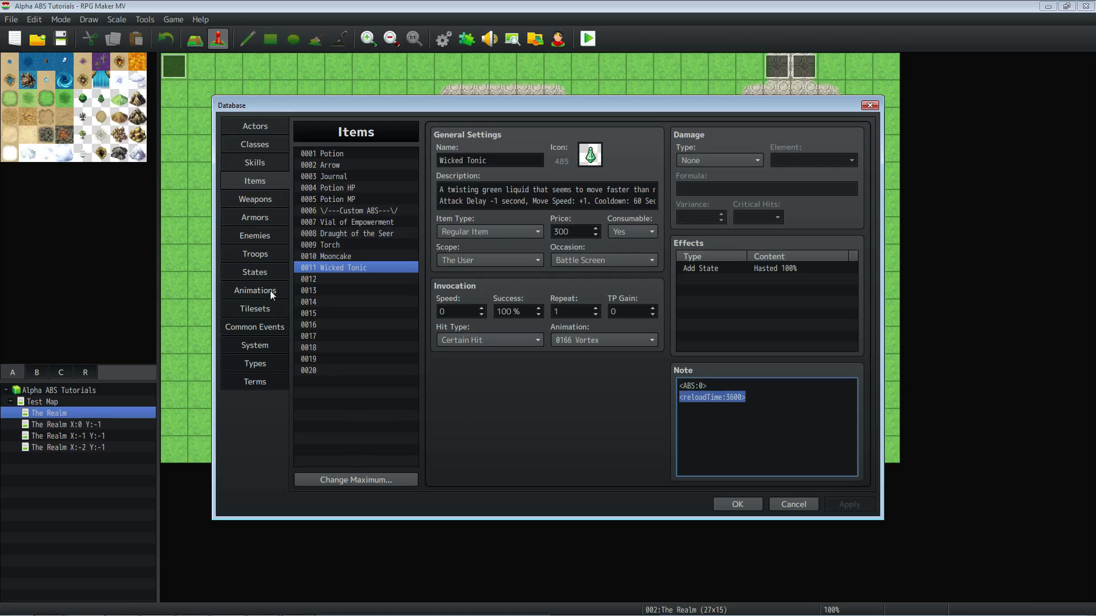
click(265, 273)
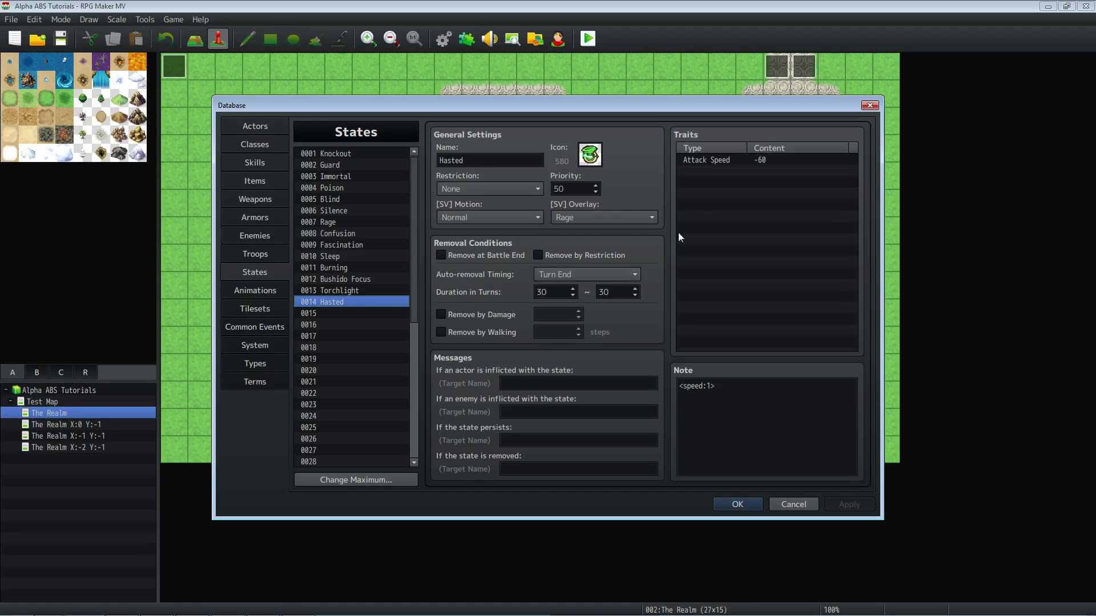
Step: Insert a minus into the Hasted note so <speed:1> becomes <speed:-1>
triple_click(748, 388)
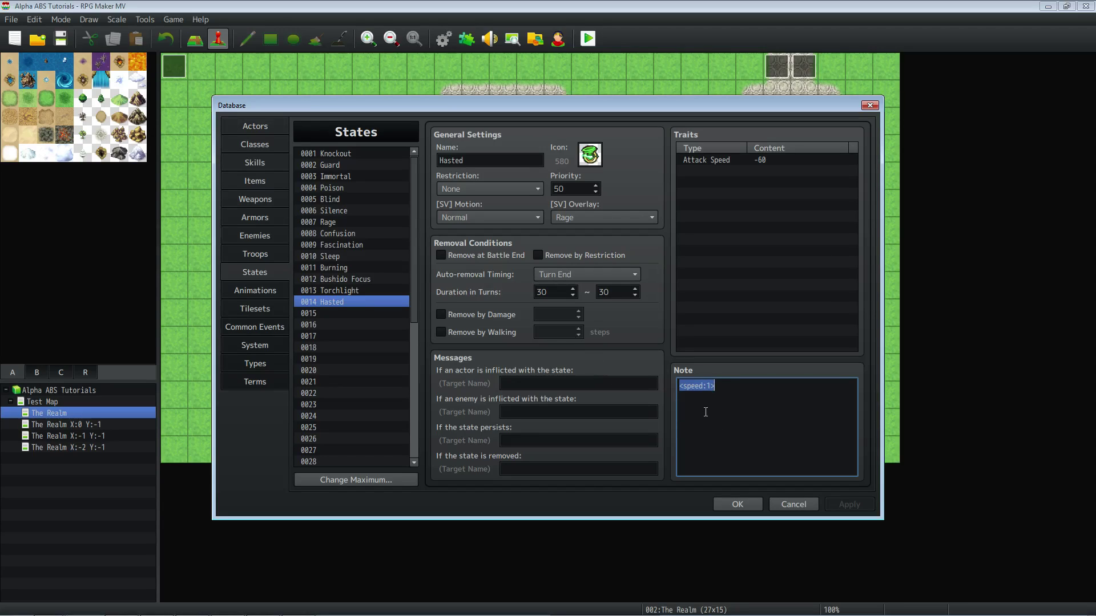
triple_click(710, 388)
mouse_move(703, 386)
mouse_down()
mouse_move(683, 386)
mouse_move(712, 385)
mouse_up()
text(-)
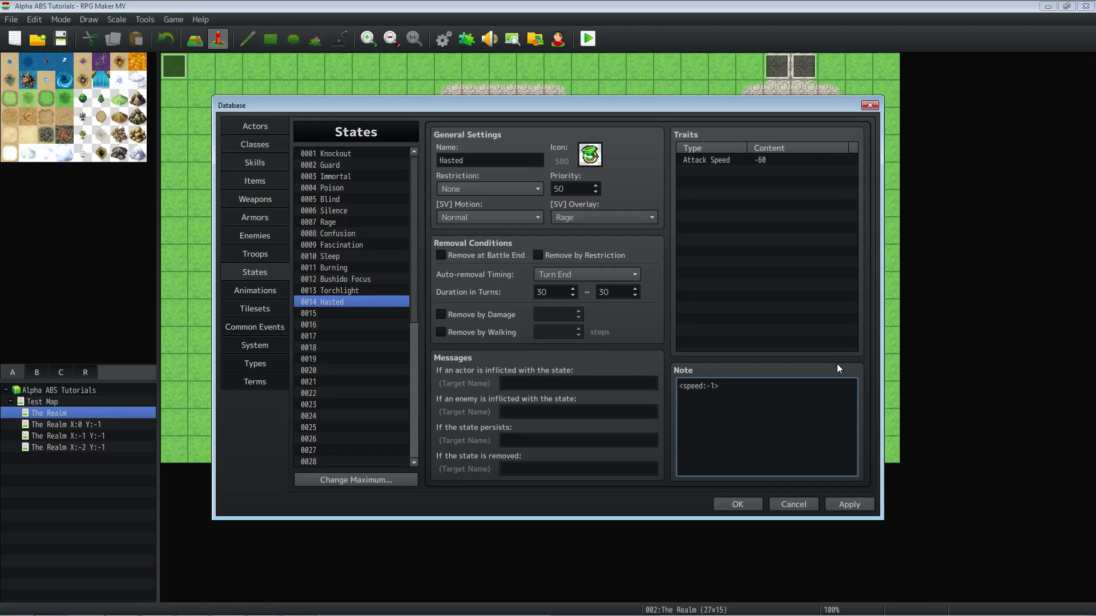
Step: Delete the minus so the Hasted note reads <speed:1>, leaving the Attack Speed -60 trait as is
key(BackSpace)
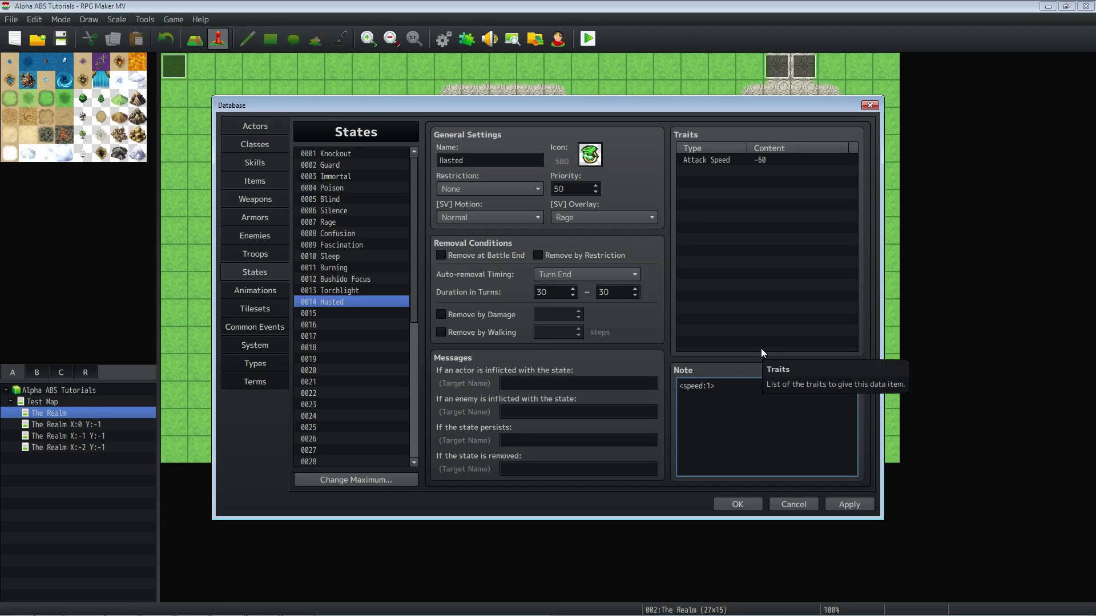
click(737, 161)
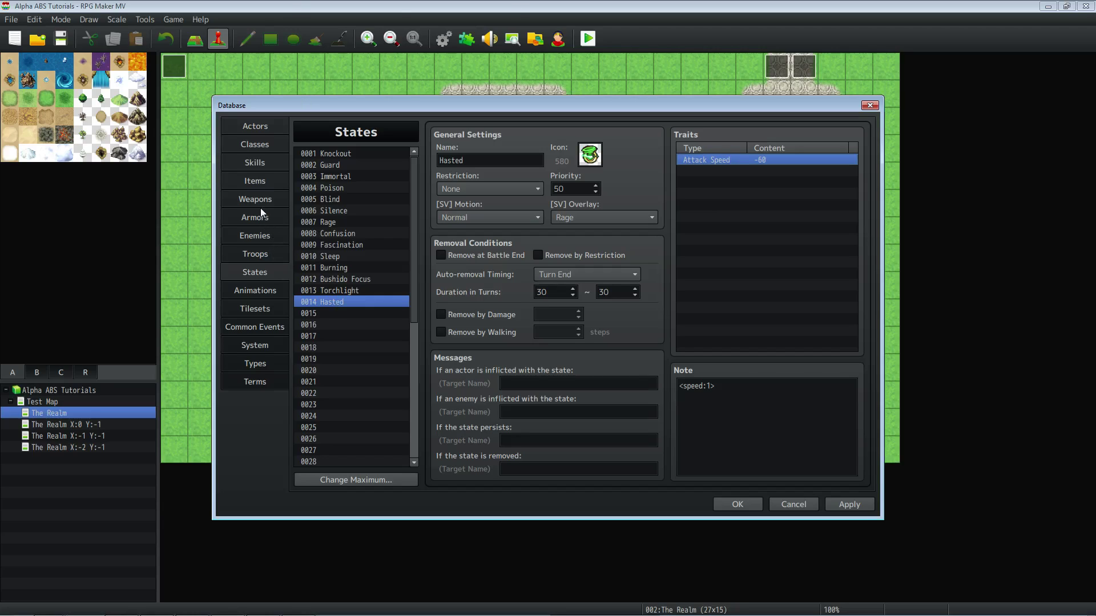
click(258, 201)
click(725, 182)
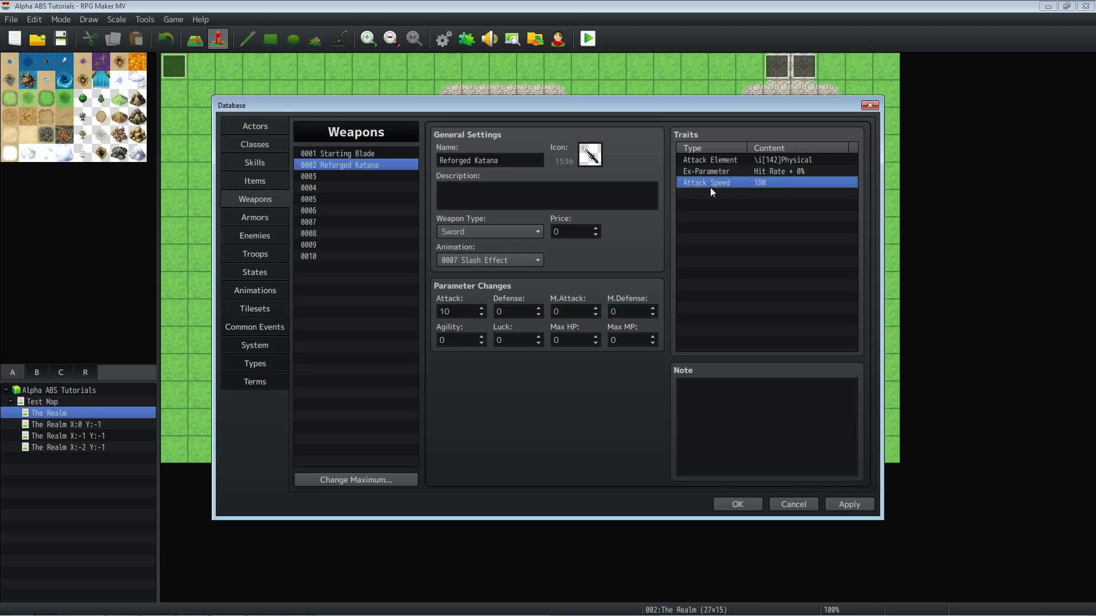
click(268, 276)
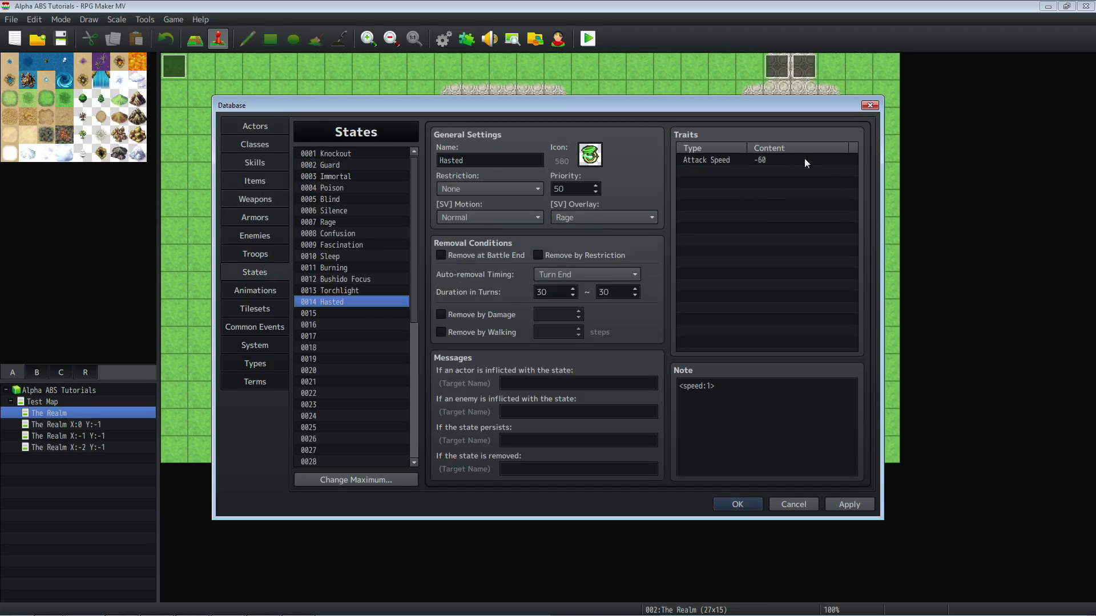
Step: Recheck the Hasted state's Attack Speed -60 trait and its <speed:1> note tag
click(765, 158)
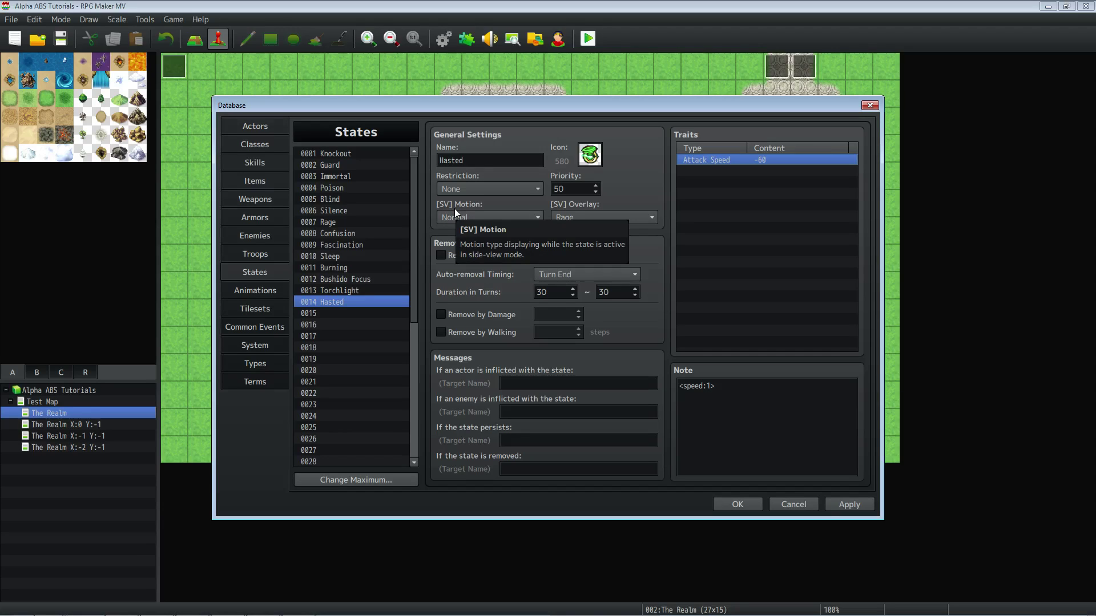
right_click(735, 164)
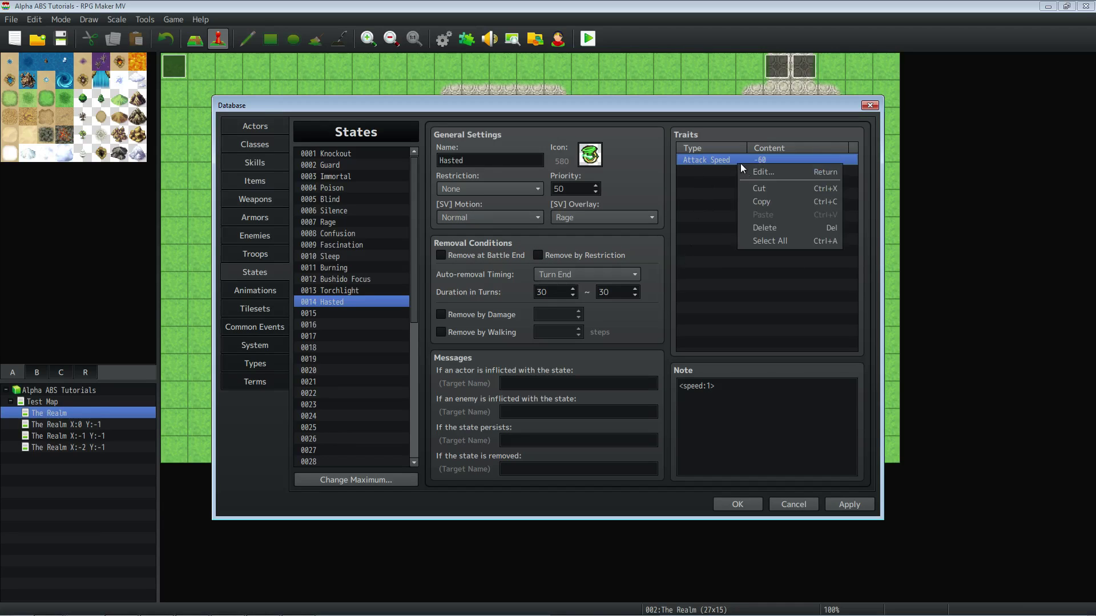
click(756, 170)
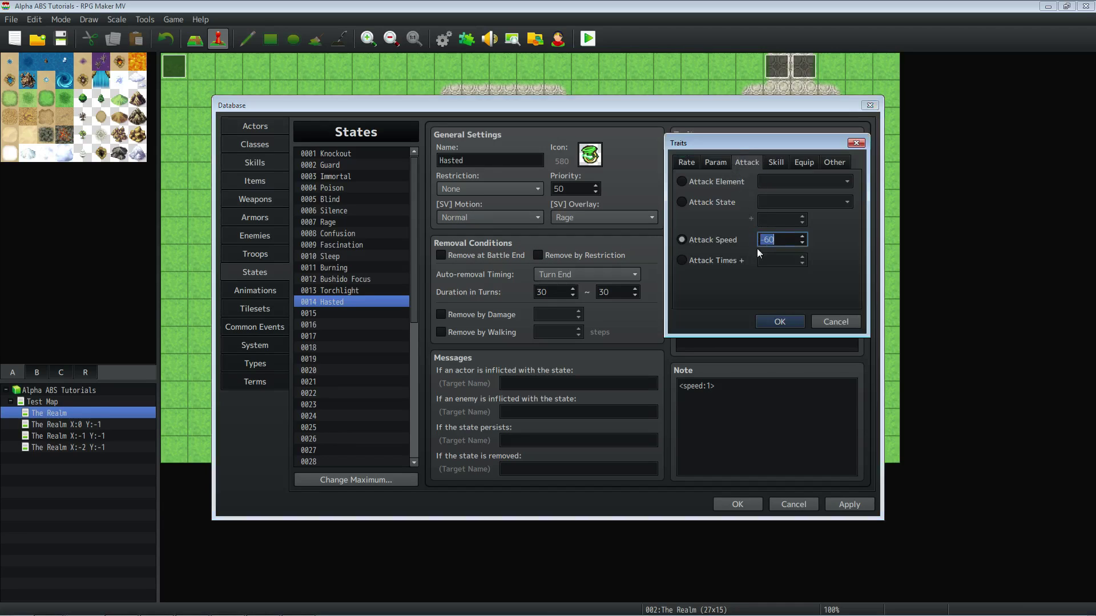
scroll(766, 239, down, 4)
click(779, 322)
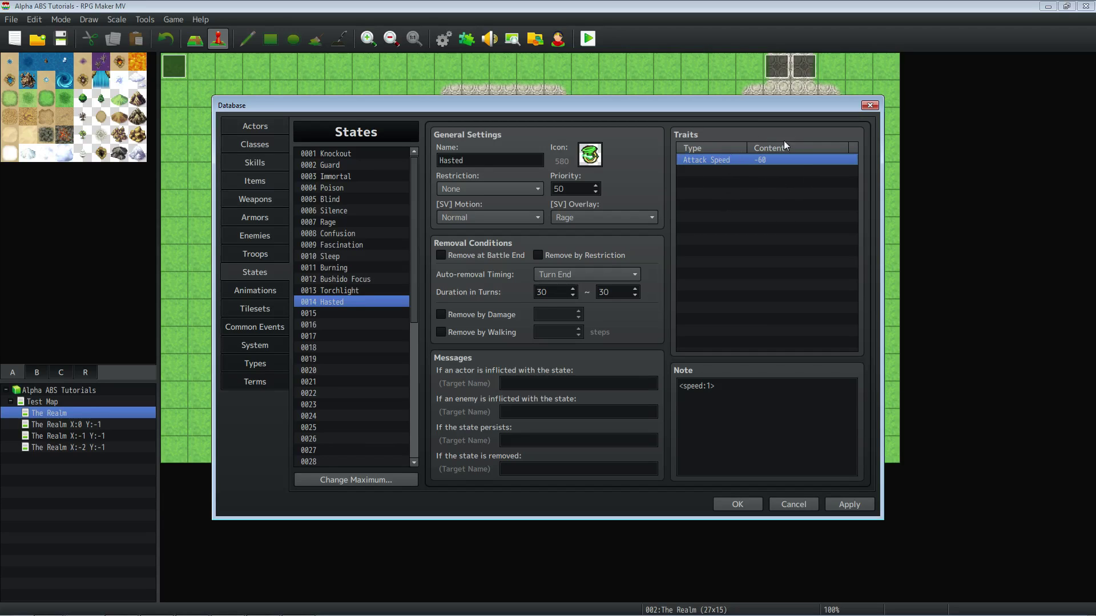
click(731, 171)
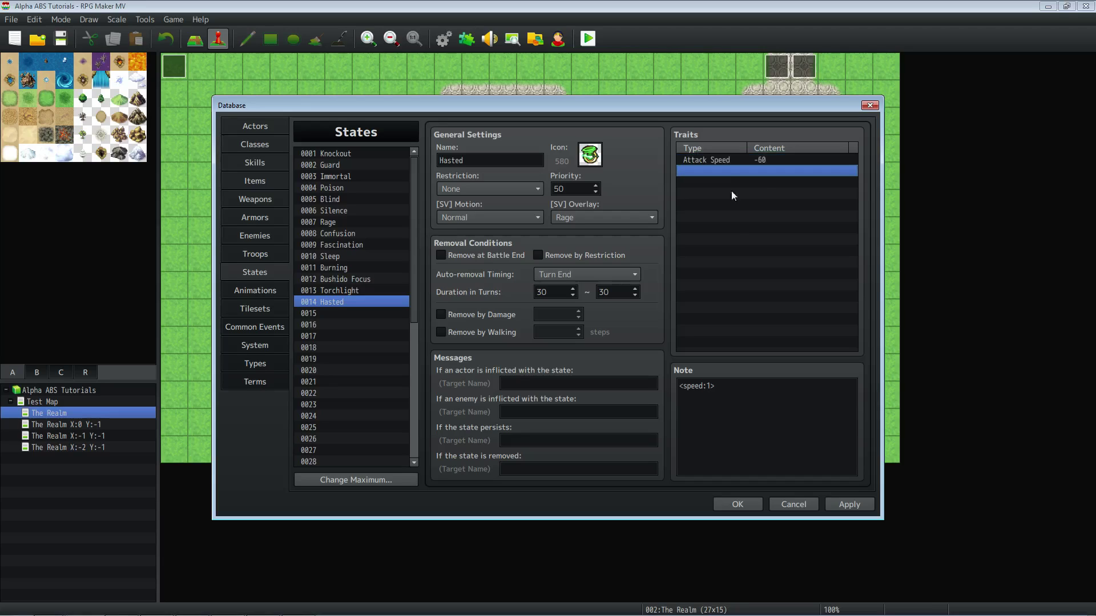
triple_click(743, 391)
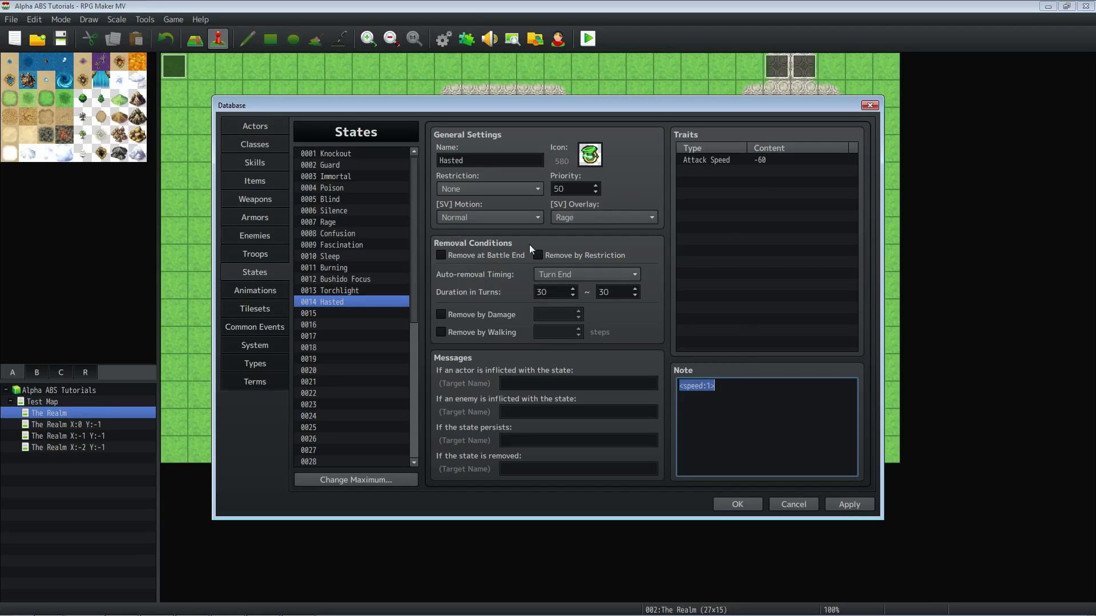
click(754, 161)
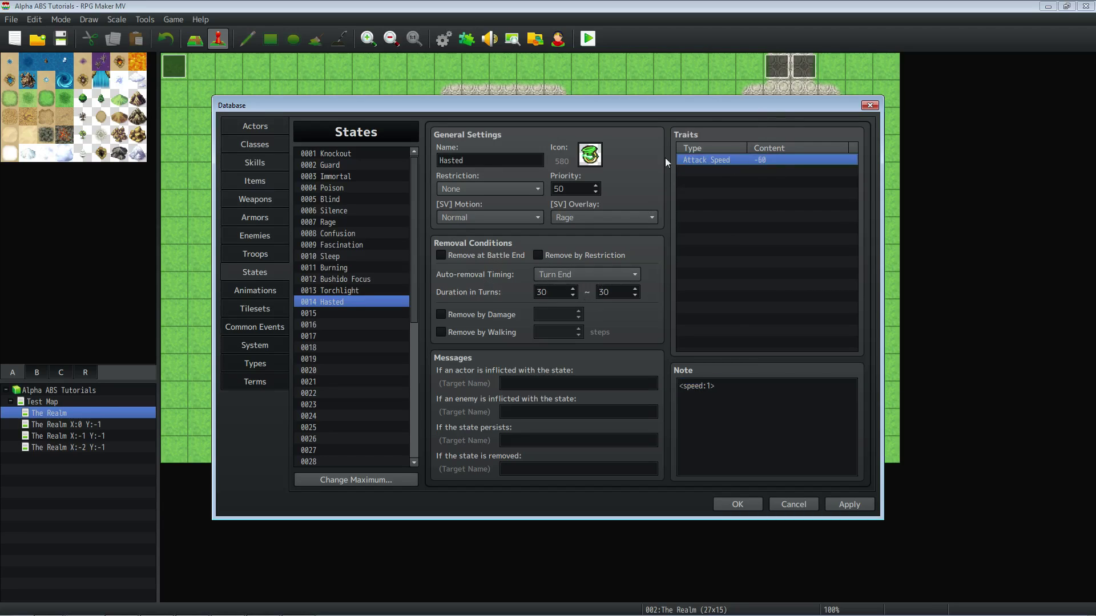
triple_click(730, 397)
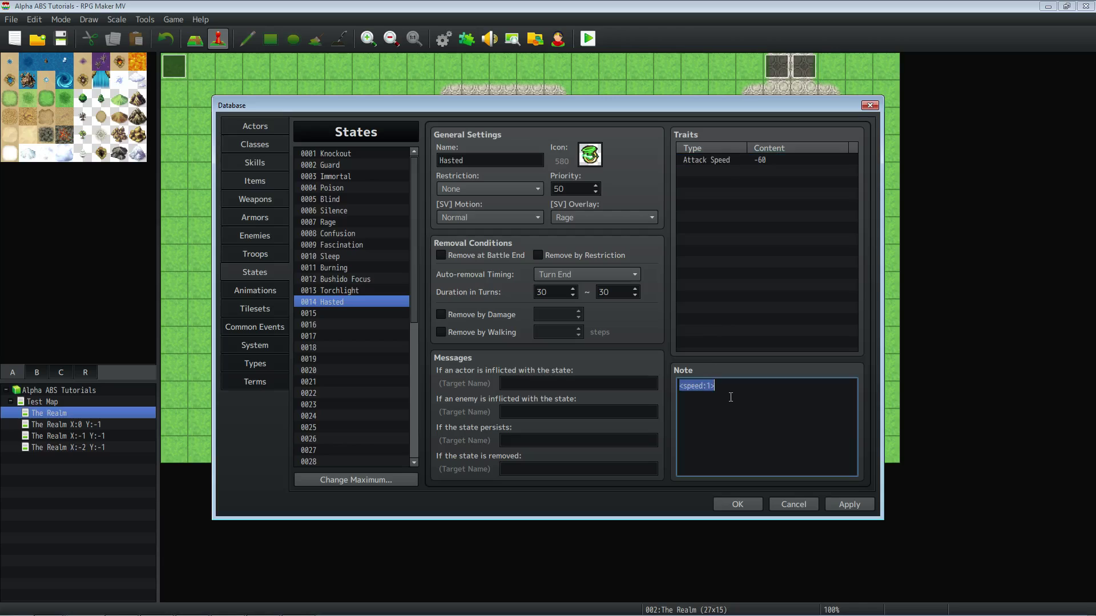
Step: Apply the state edits and select Wicked Tonic's Add State Hasted 100% effect in Items
click(862, 506)
click(268, 180)
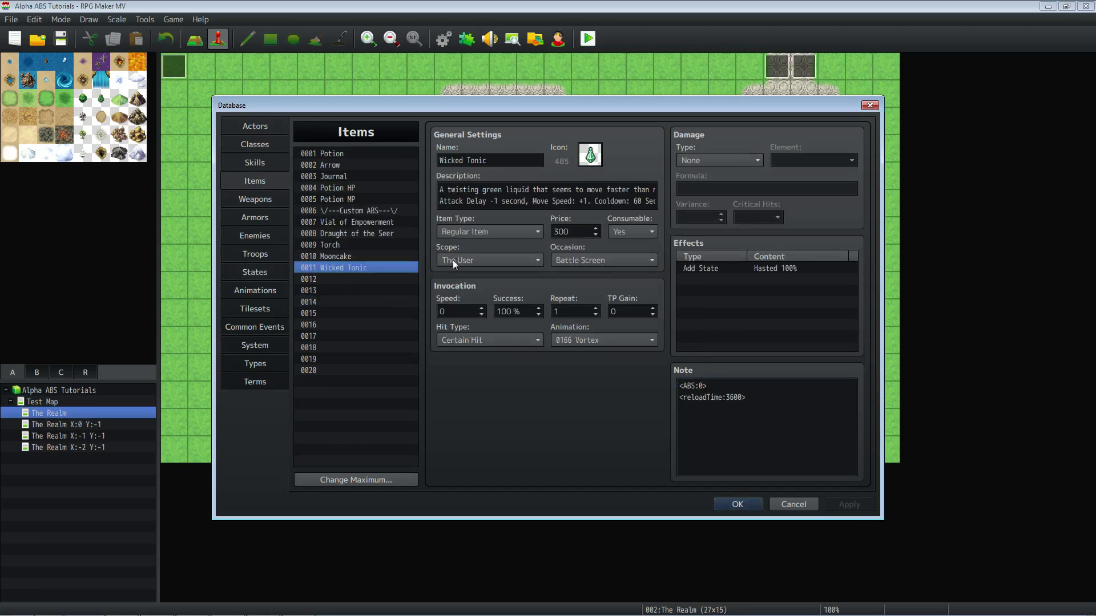
click(677, 269)
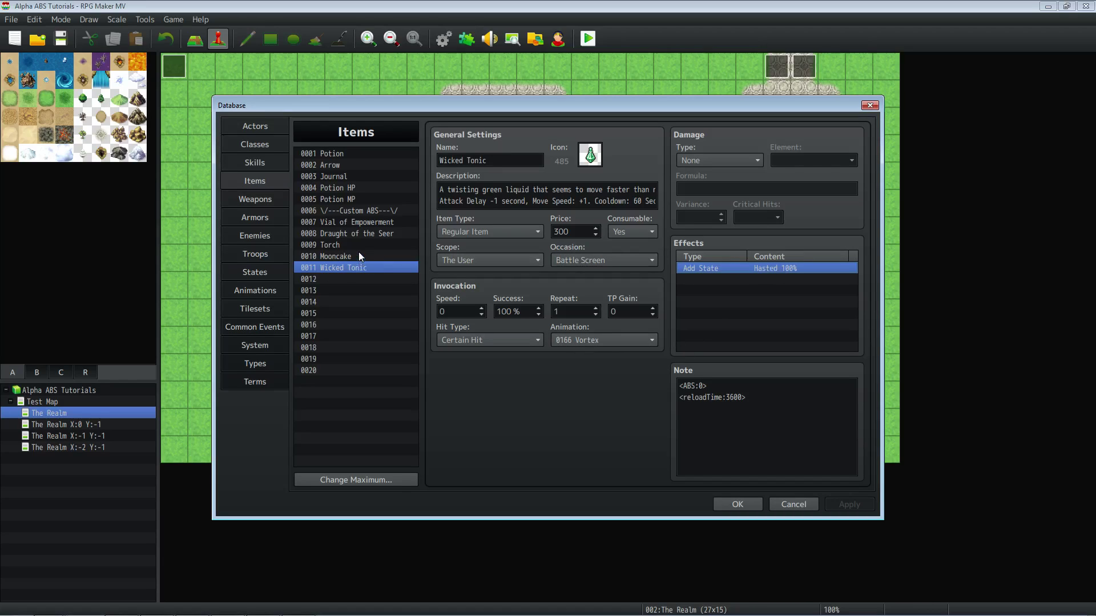
Step: Browse the custom skills down to Bushido Focus and the Orc and Moss Drake enemies, then close the Database
click(735, 504)
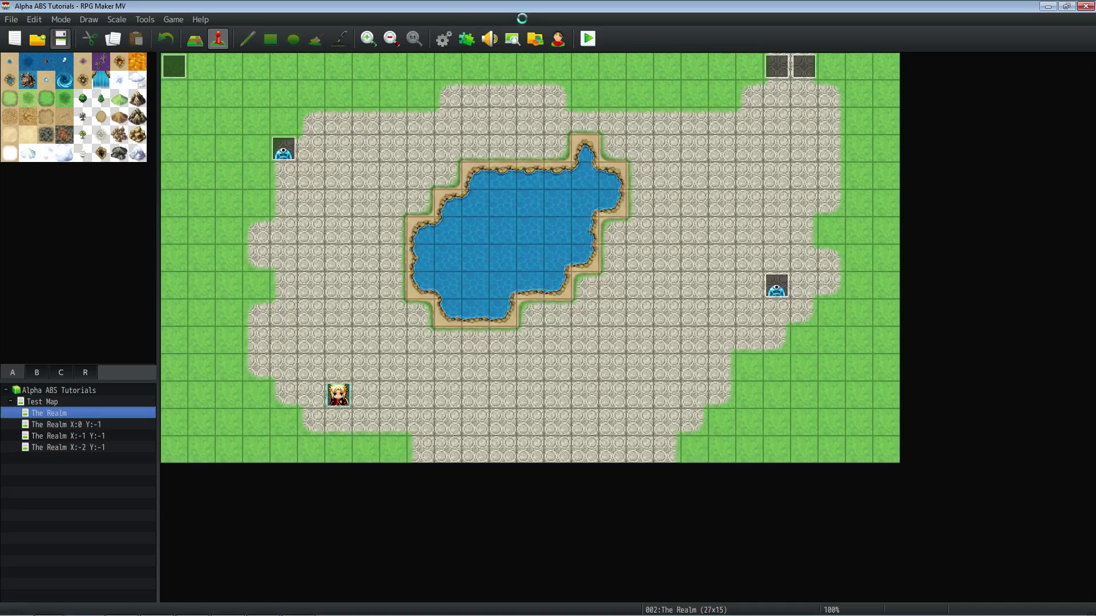
click(450, 39)
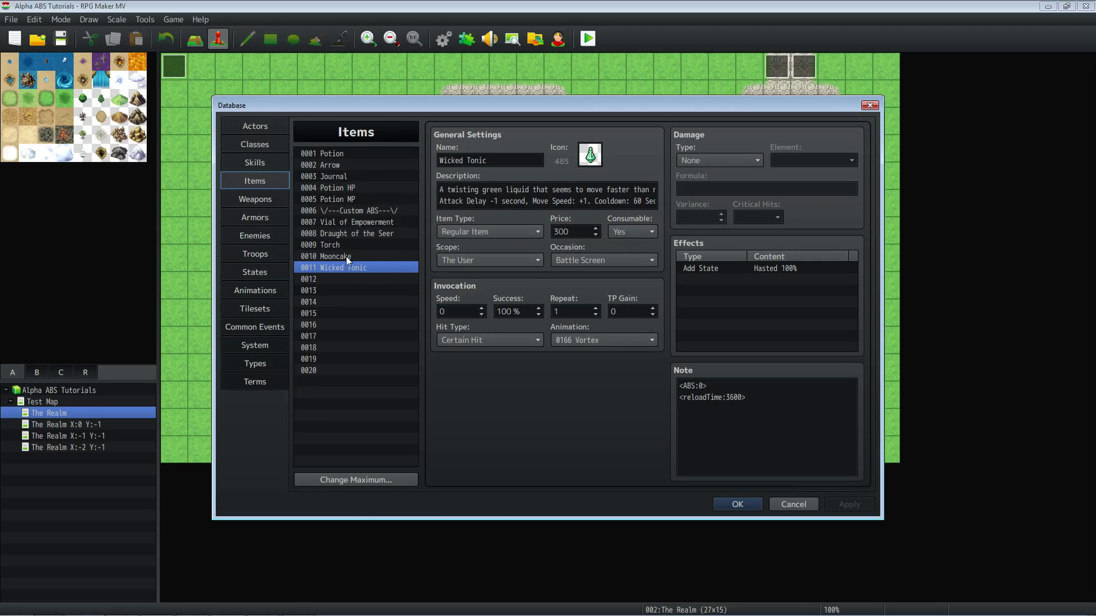
click(254, 162)
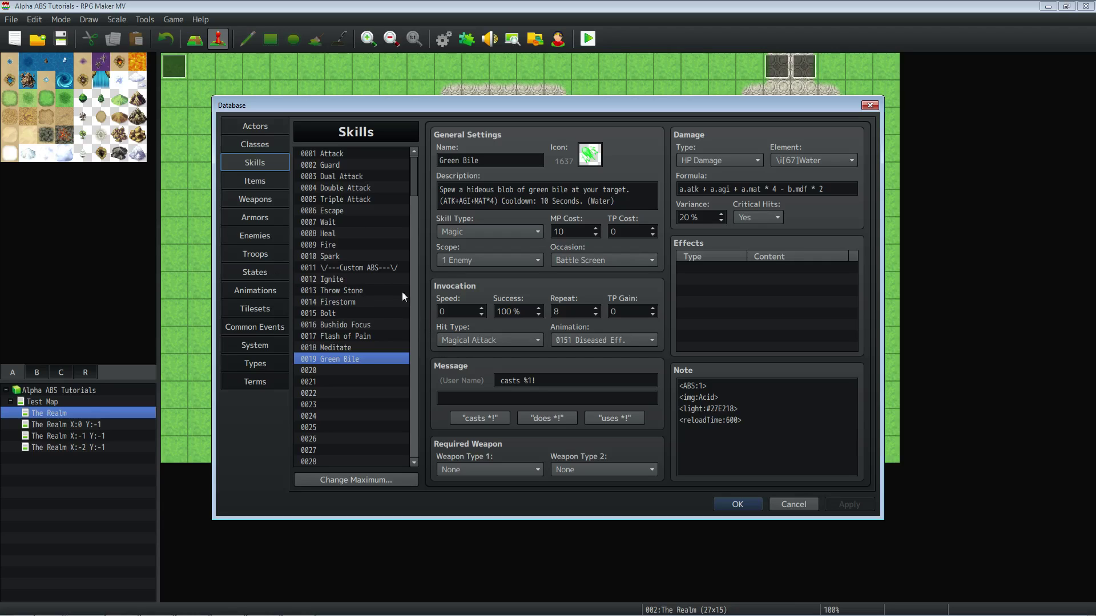
drag(354, 302, 351, 359)
click(254, 236)
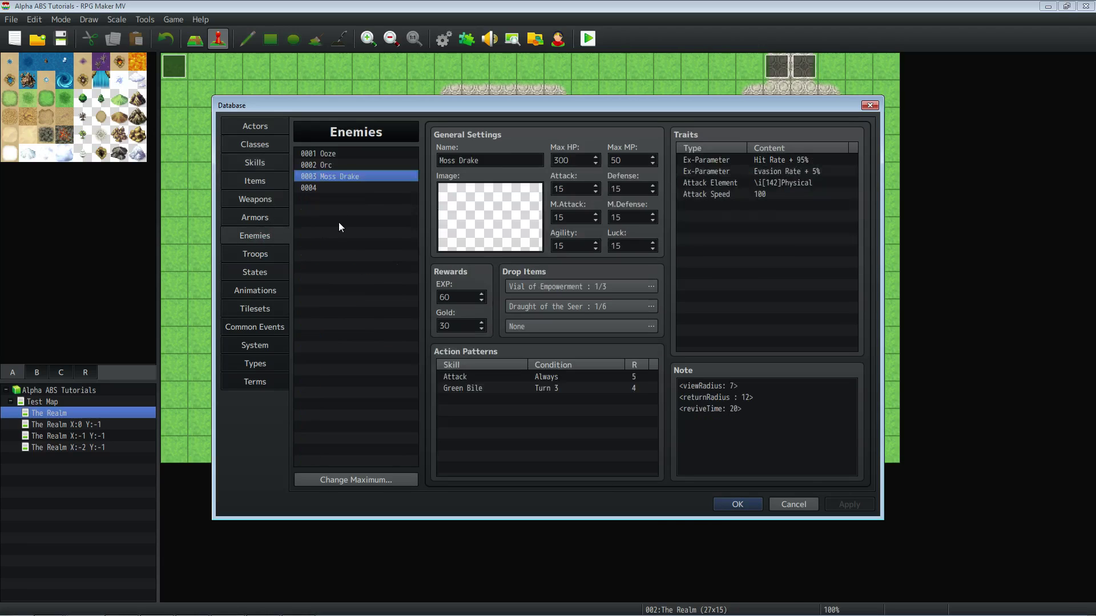
click(337, 165)
click(339, 177)
click(737, 504)
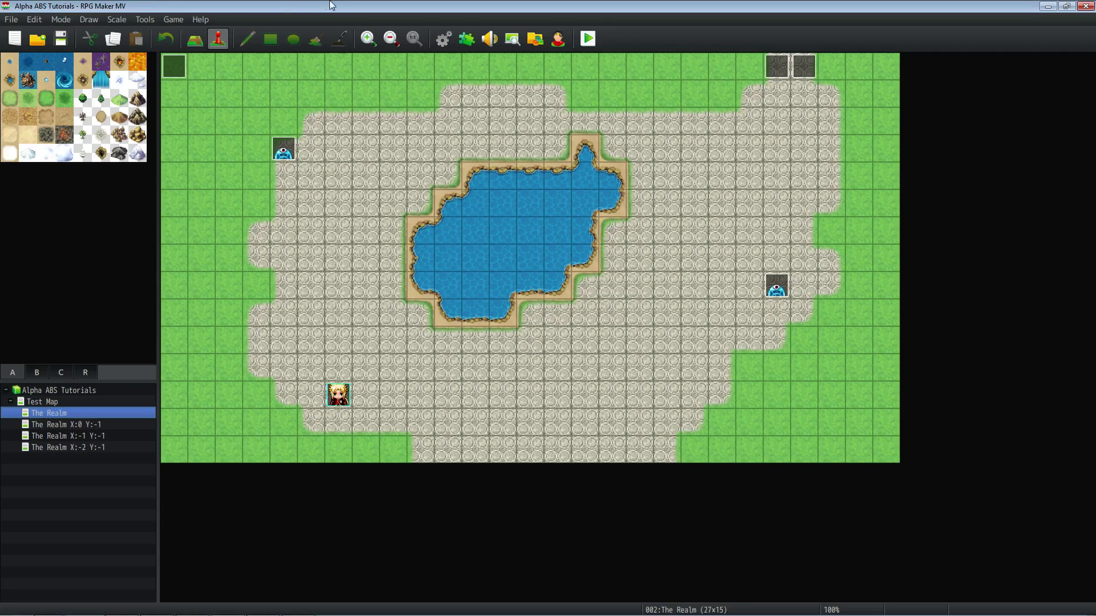
Step: Start a full-screen playtest and walk the hero toward the first Ooze
click(588, 38)
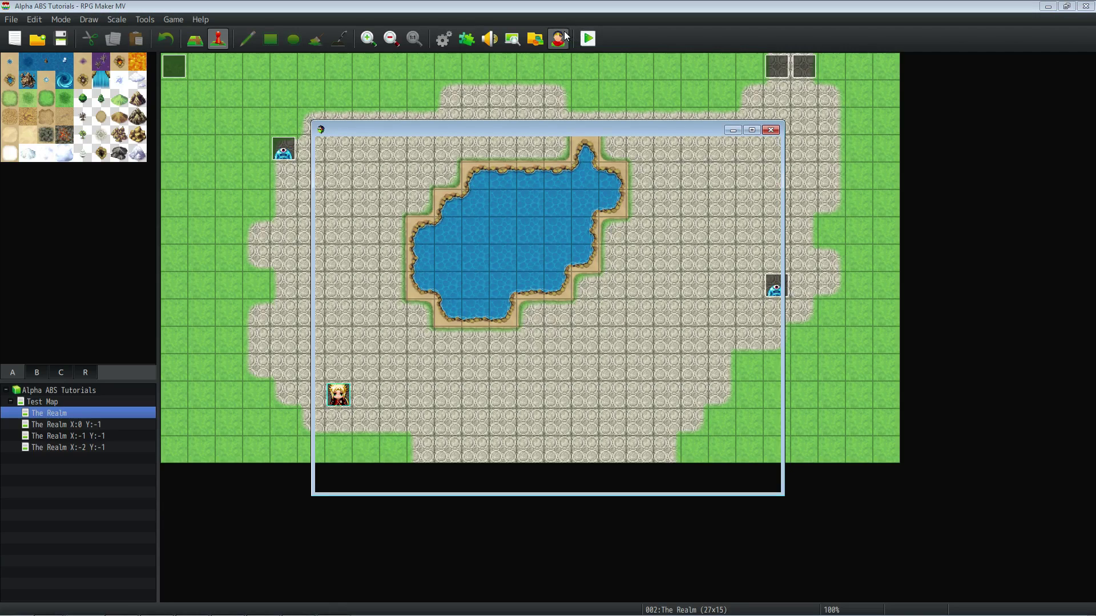
click(884, 103)
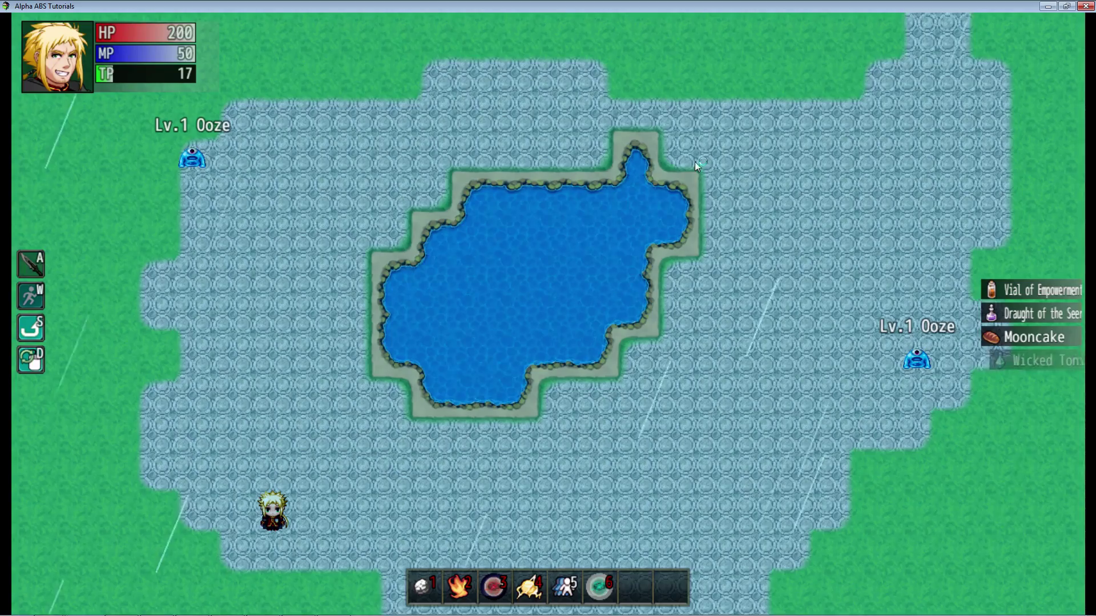
click(371, 451)
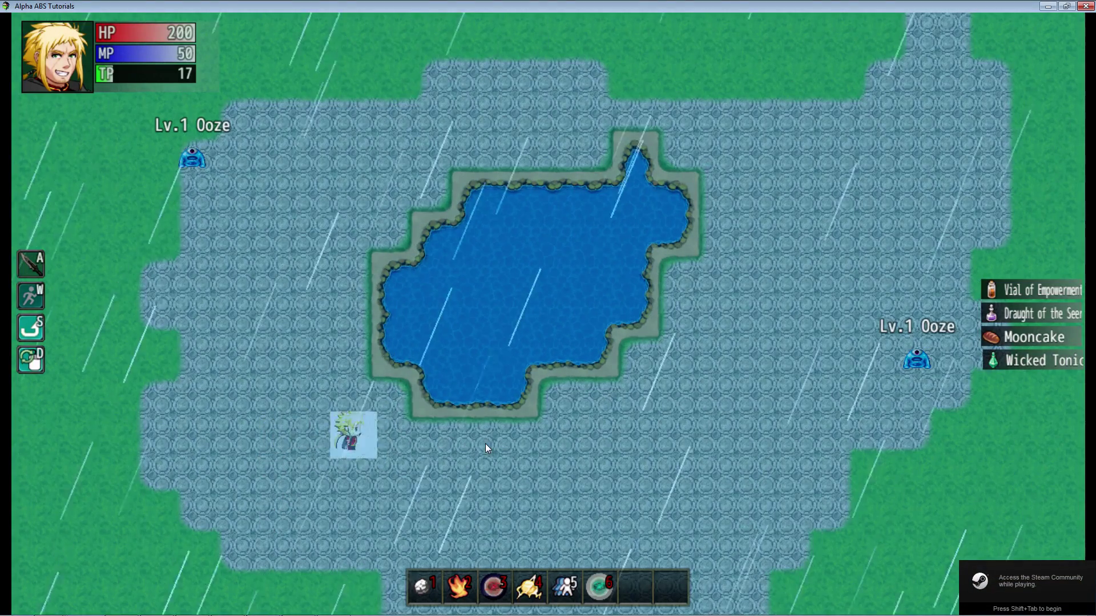
key(Up)
key(Left)
Step: Defeat the first Ooze with the fire skill, sword, dark orb and lightning skills
key(2)
key(Up)
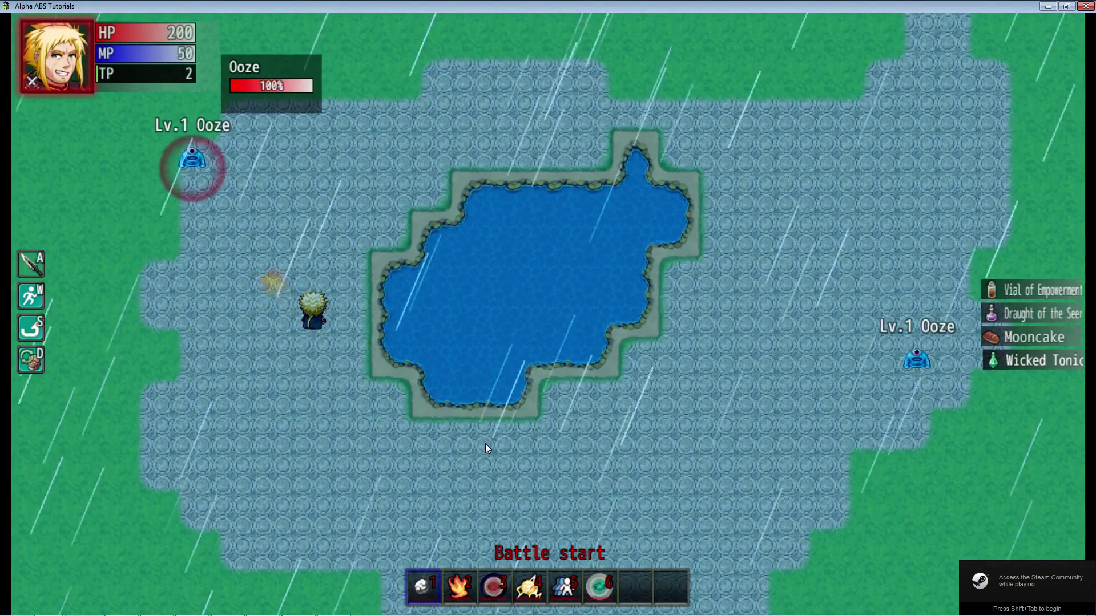
key(Left)
key(Up)
key(a)
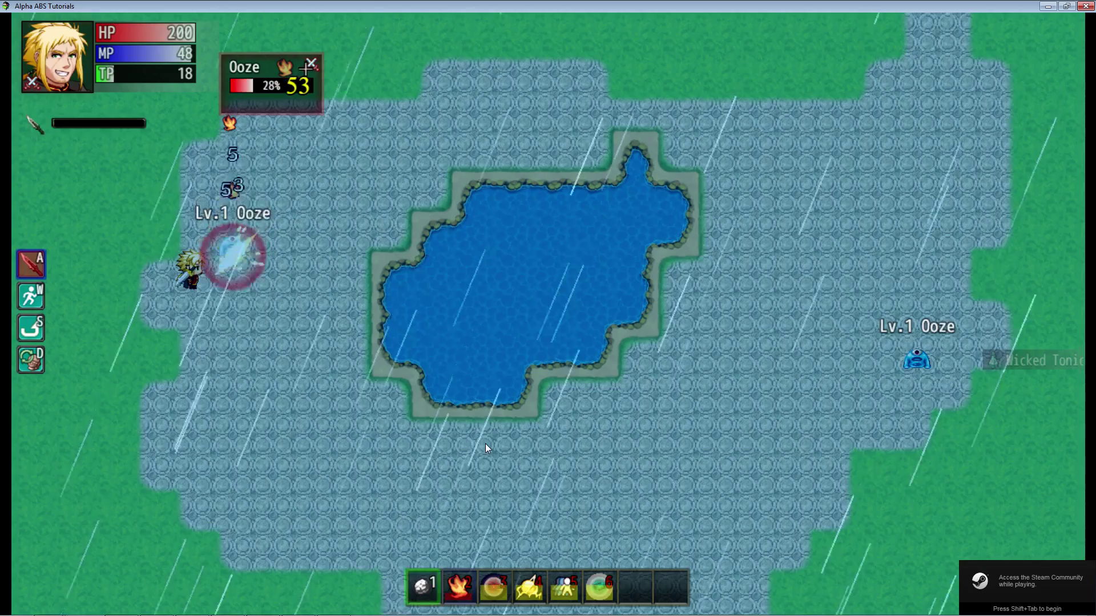
key(3)
key(Left)
key(Right)
key(4)
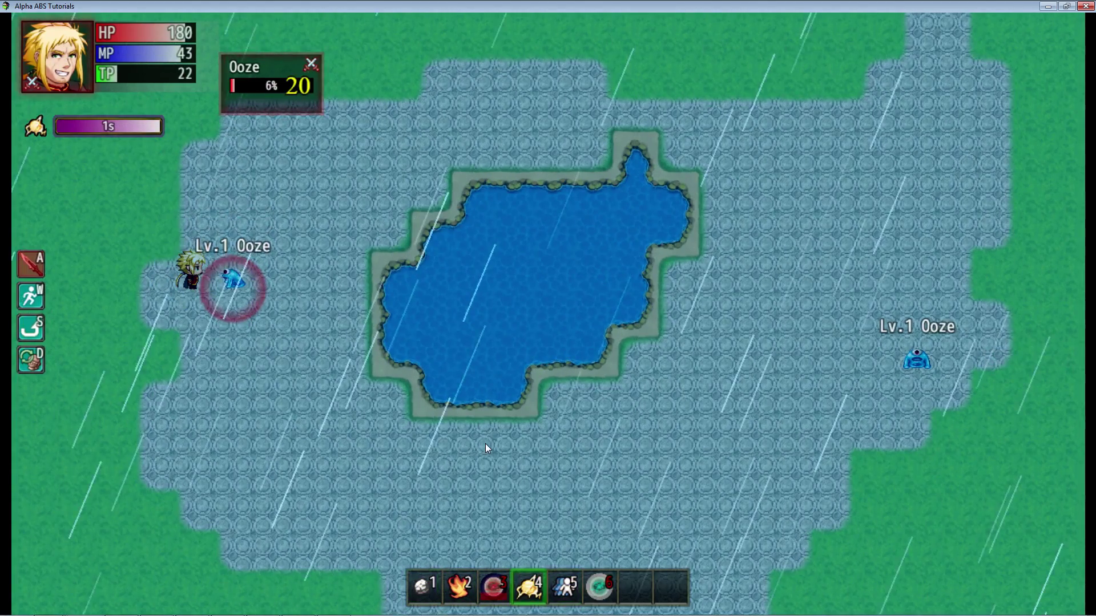
Step: Walk to the far Ooze and attack it with Bushido Focus, lightning and the sword
key(Right)
key(Down)
key(Right)
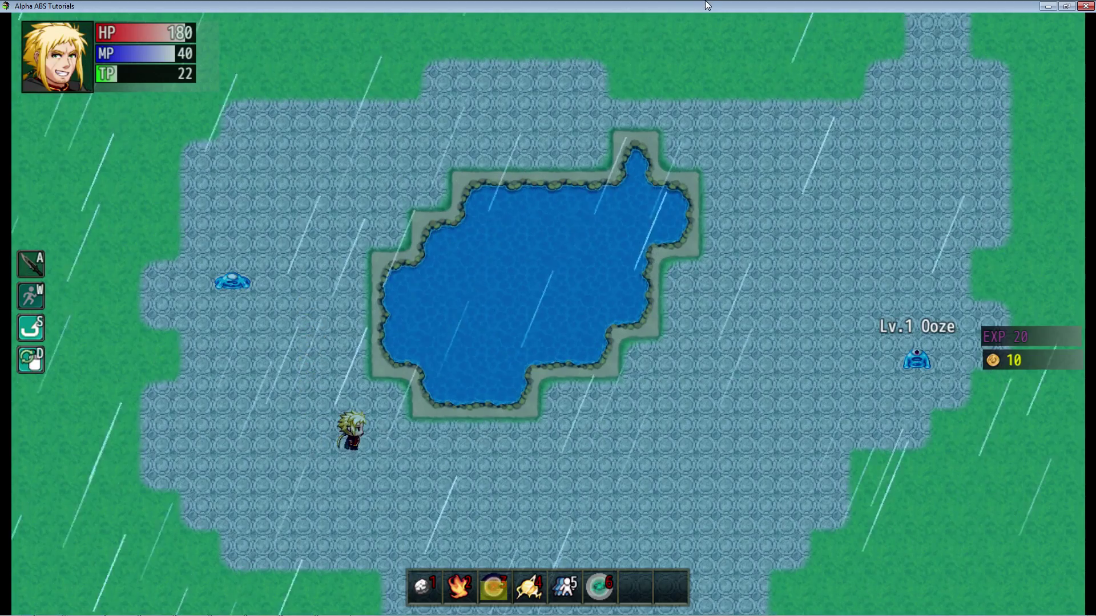
key(Right)
key(Right)
key(4)
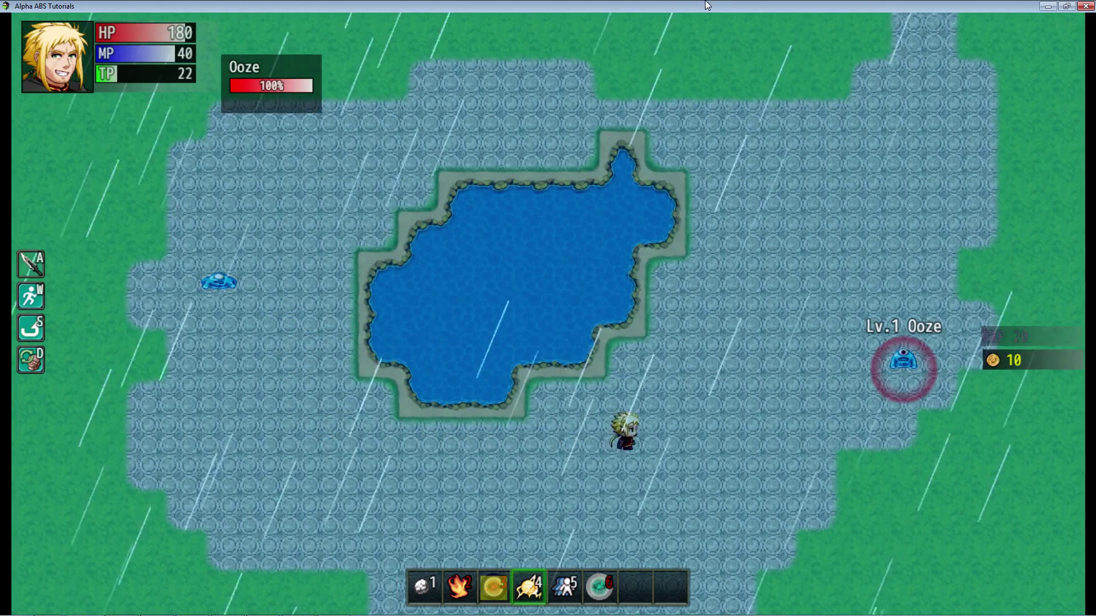
key(5)
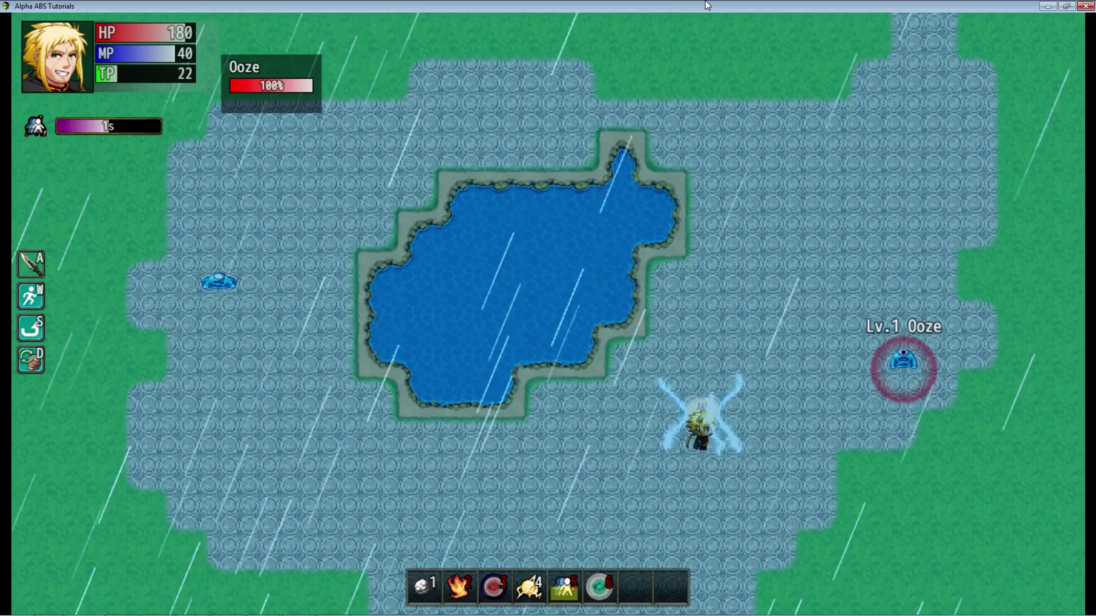
key(4)
key(Right)
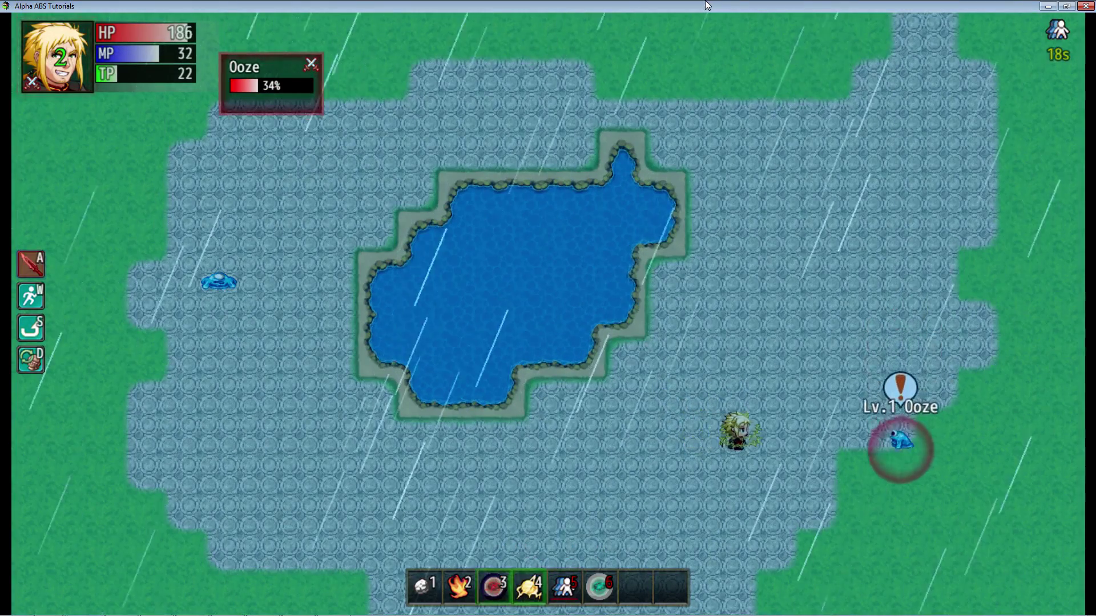
key(a)
Step: Move to the next map, target the upper Ooze and kill it with fire and dark spells
key(Up)
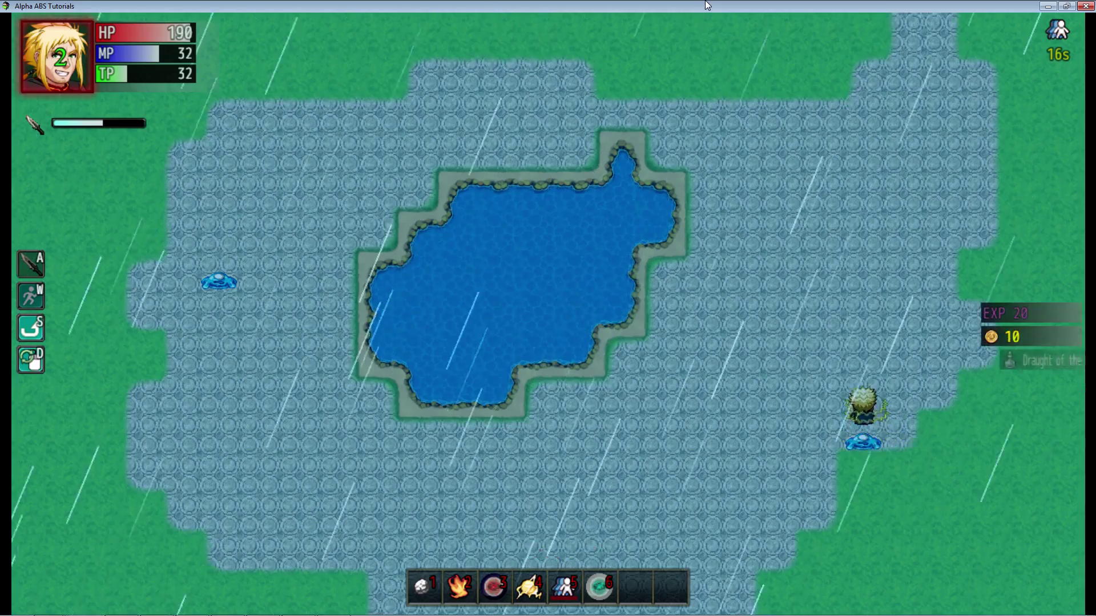
key(Up)
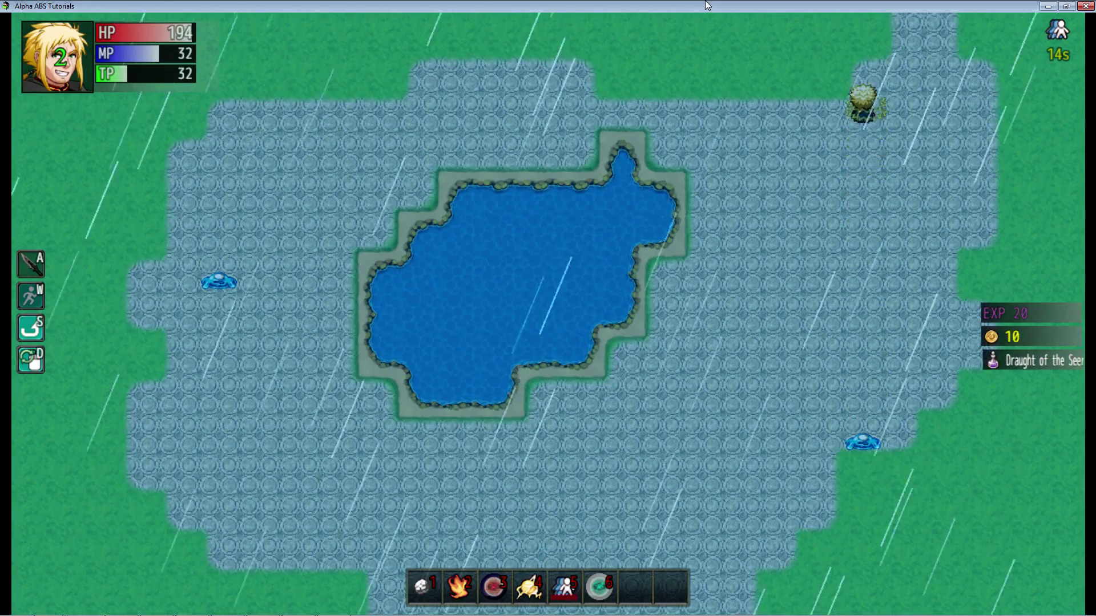
key(Right)
key(Up)
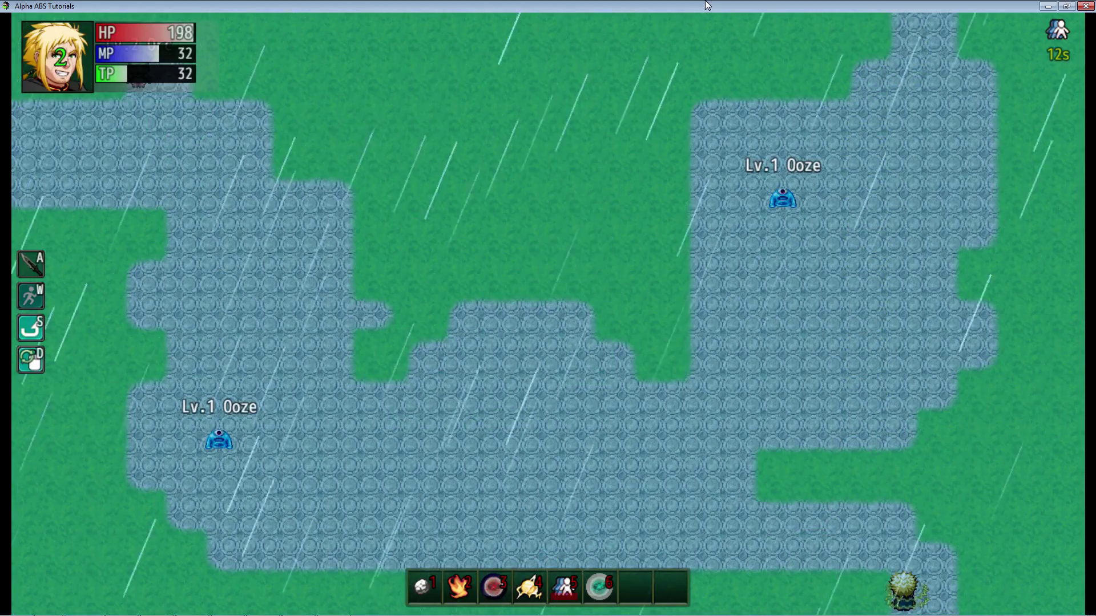
key(Tab)
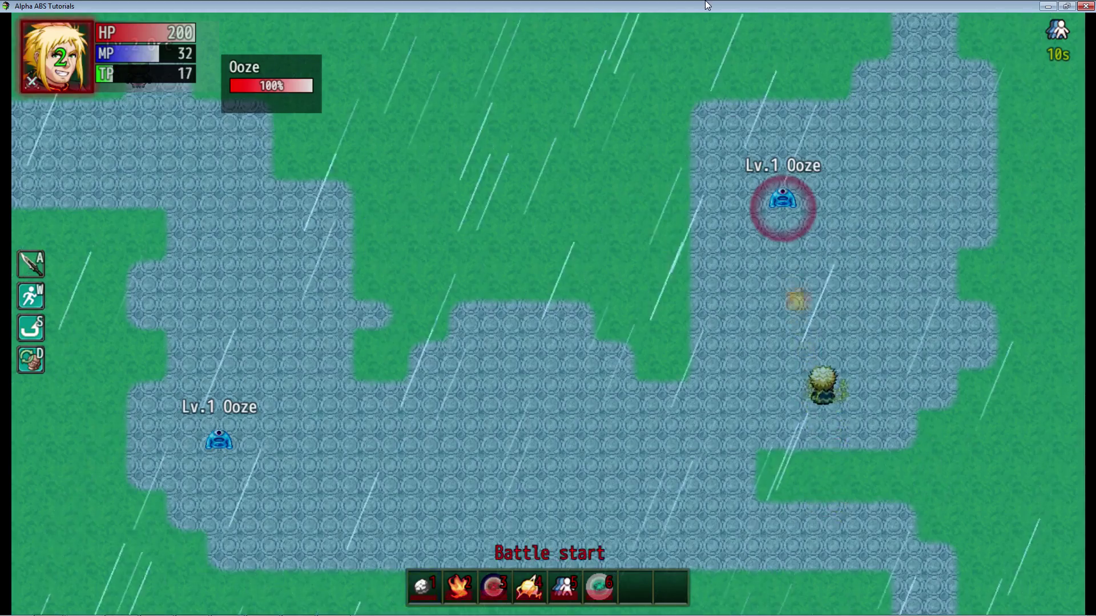
key(2)
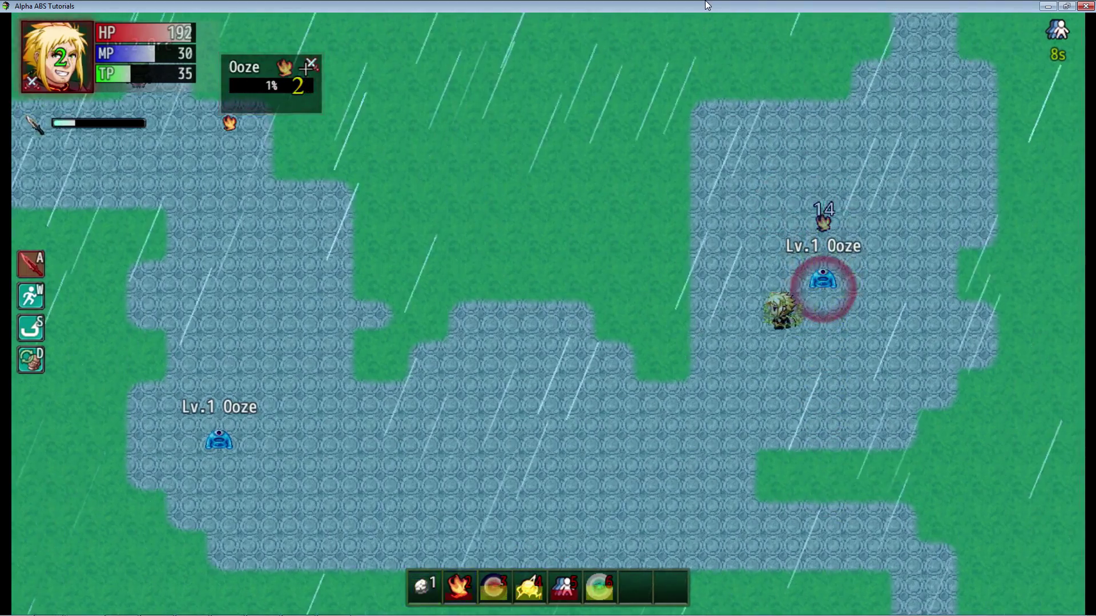
key(3)
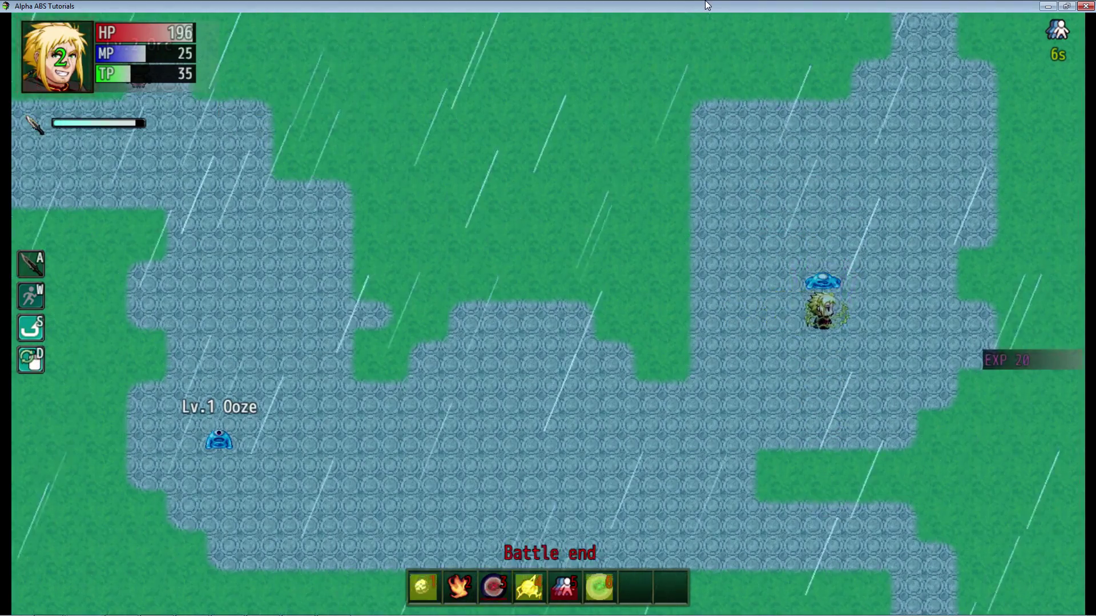
Step: Chase the remaining Ooze with lightning, sword and fire, then turn to face the Lv.2 Orc
key(Left)
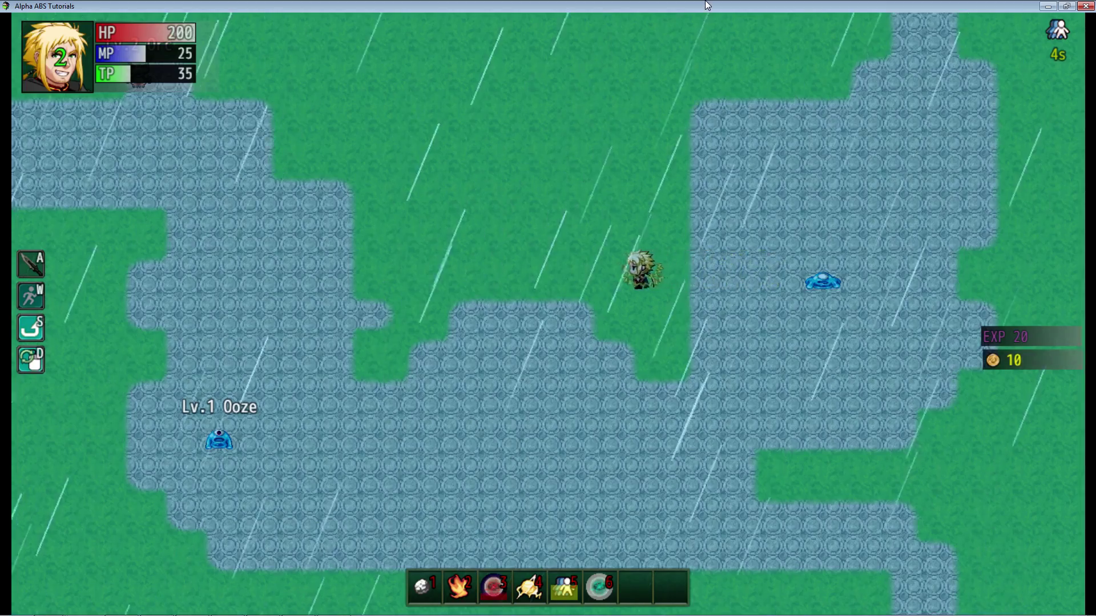
key(Left)
key(Tab)
key(4)
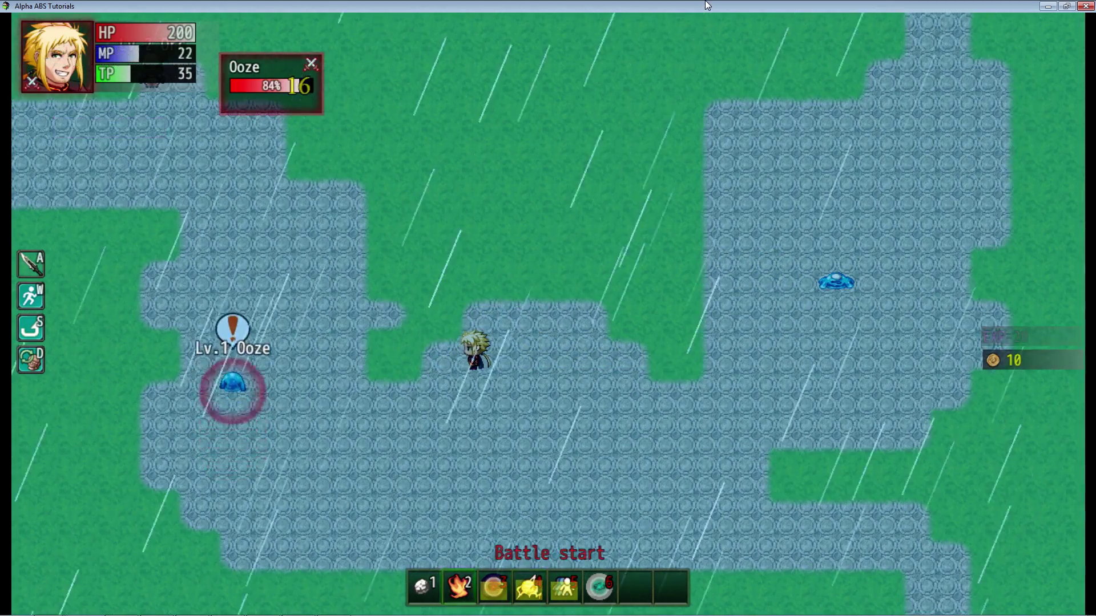
key(a)
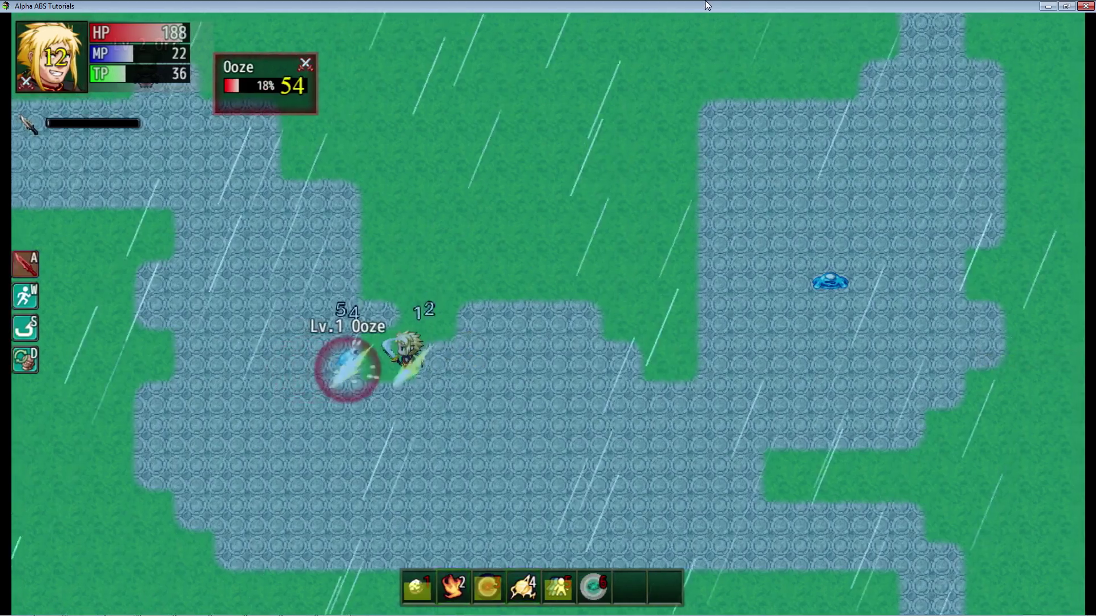
key(2)
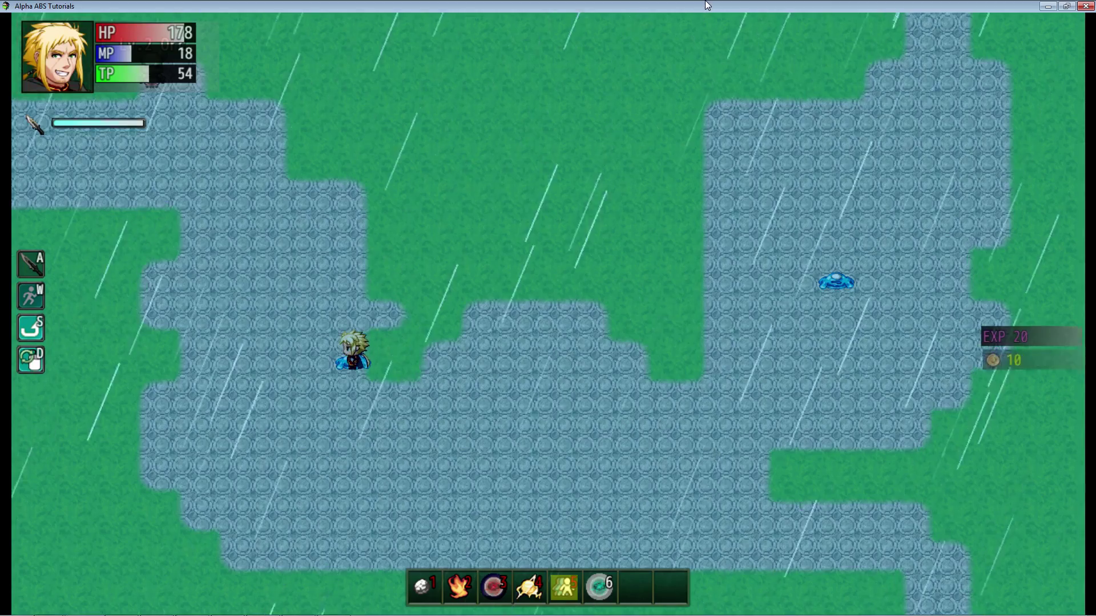
key(Up)
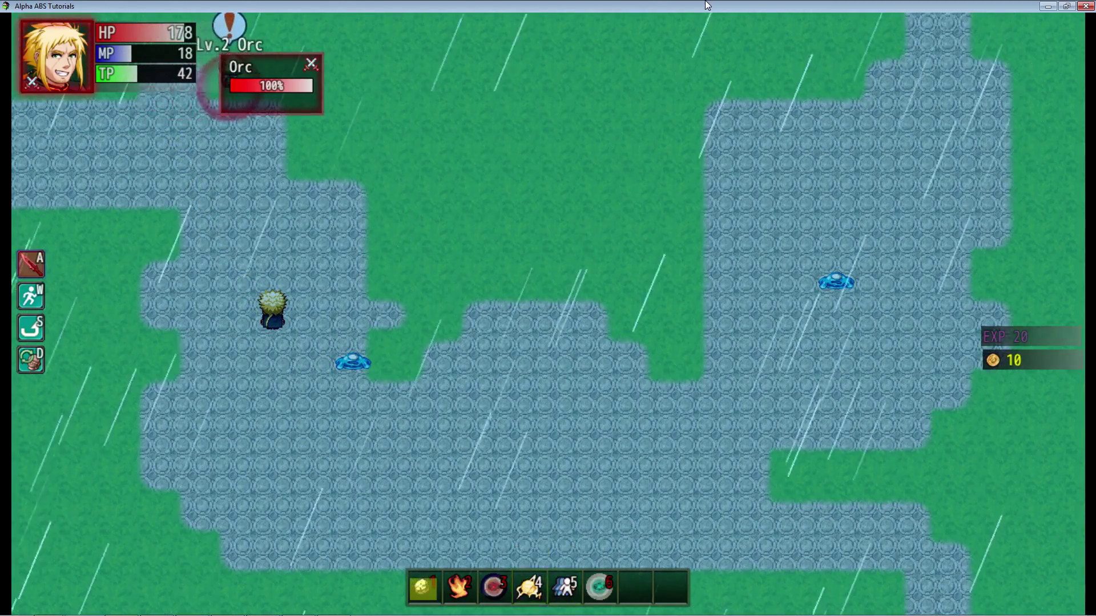
Step: Fight the Lv.2 Orc with the fire skill, melee strikes and the support skill 5
key(2)
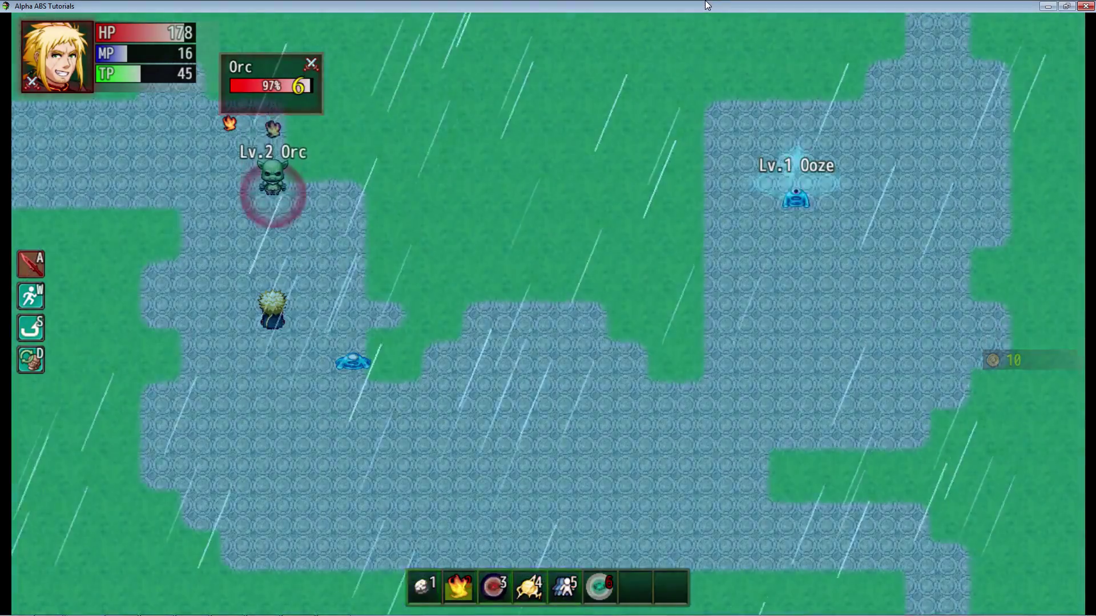
key(a)
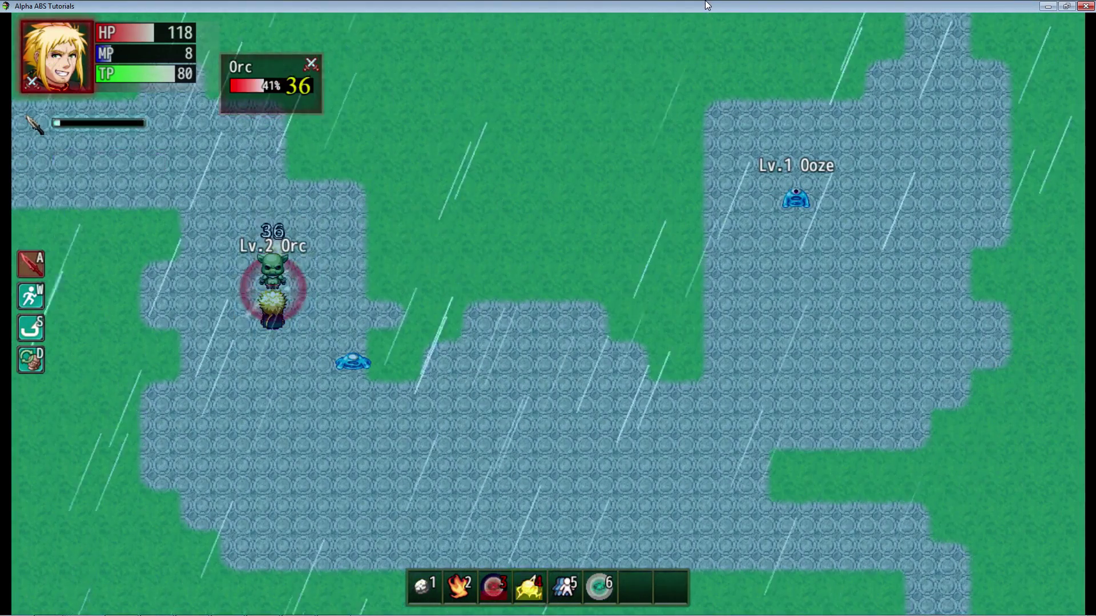
key(5)
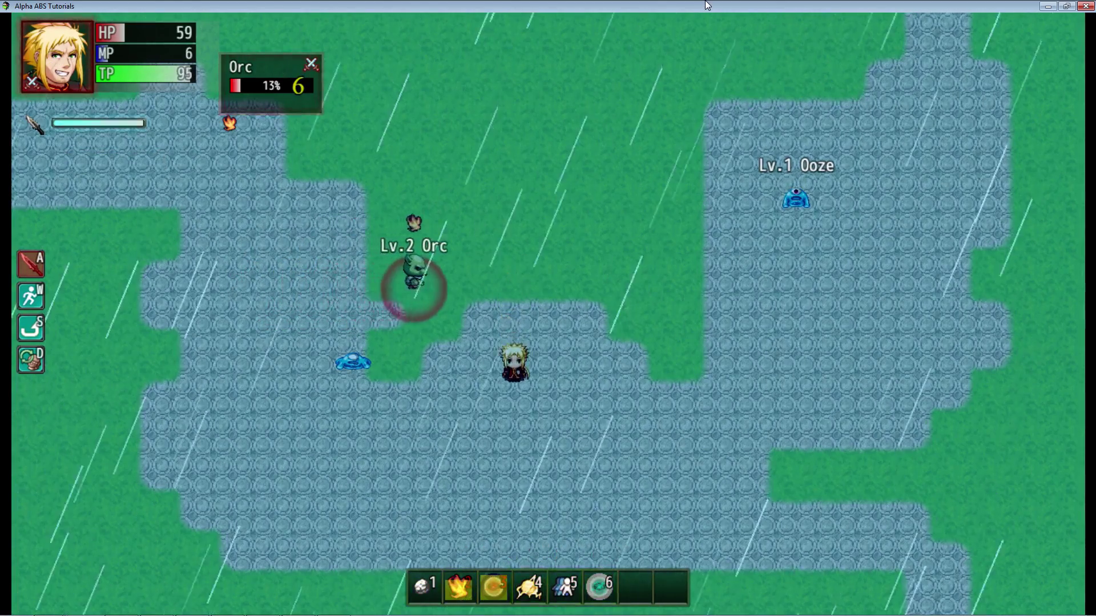
key(Left)
key(Up)
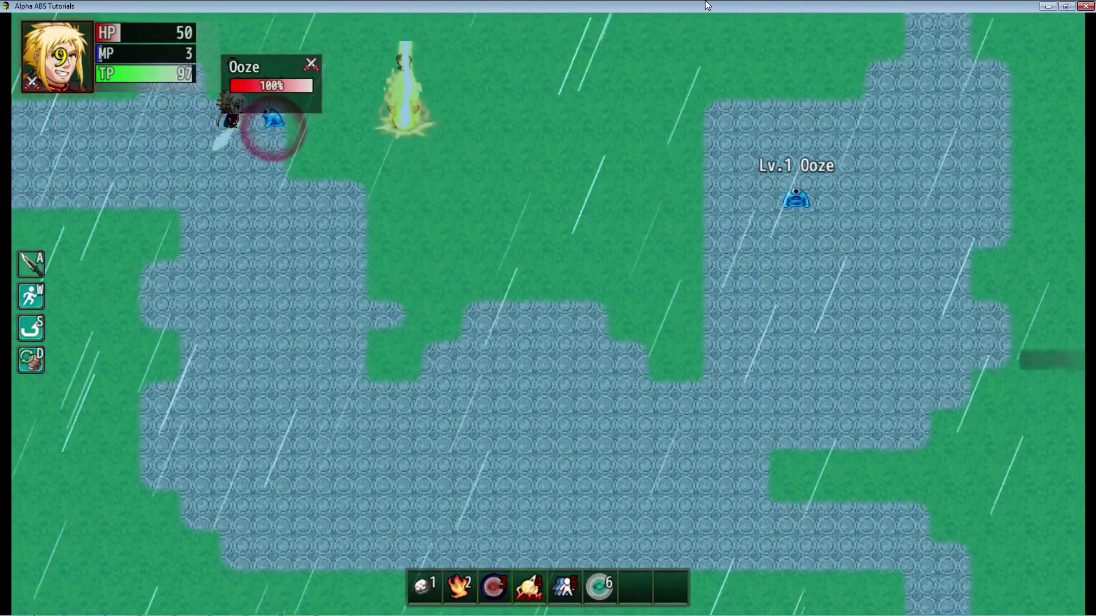
Step: Finish the nearby Ooze with attacks and fire, then walk back to collect the gold
key(a)
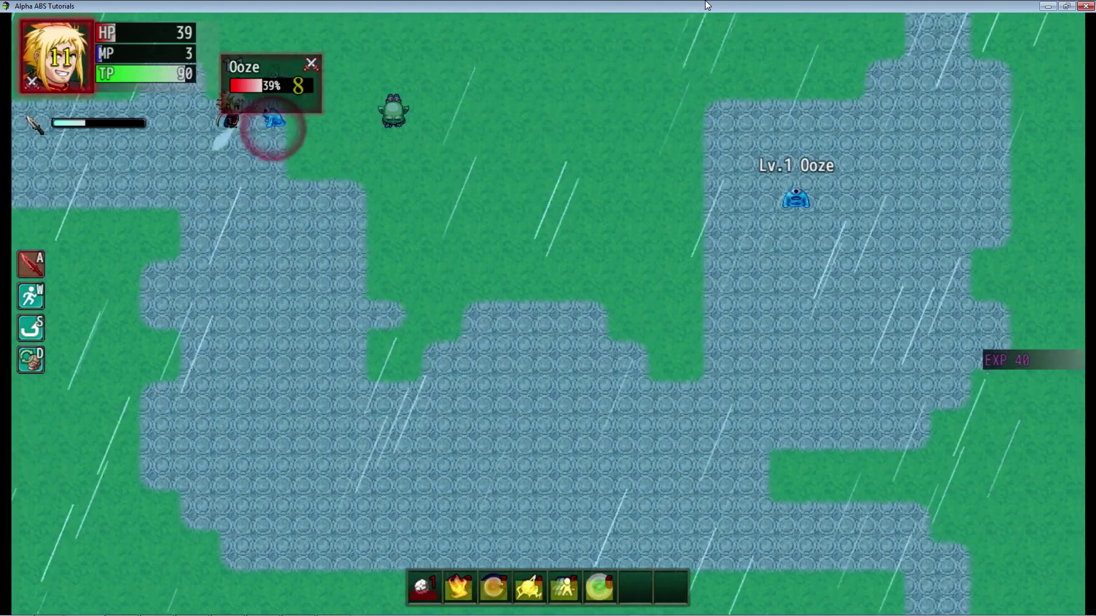
key(2)
key(a)
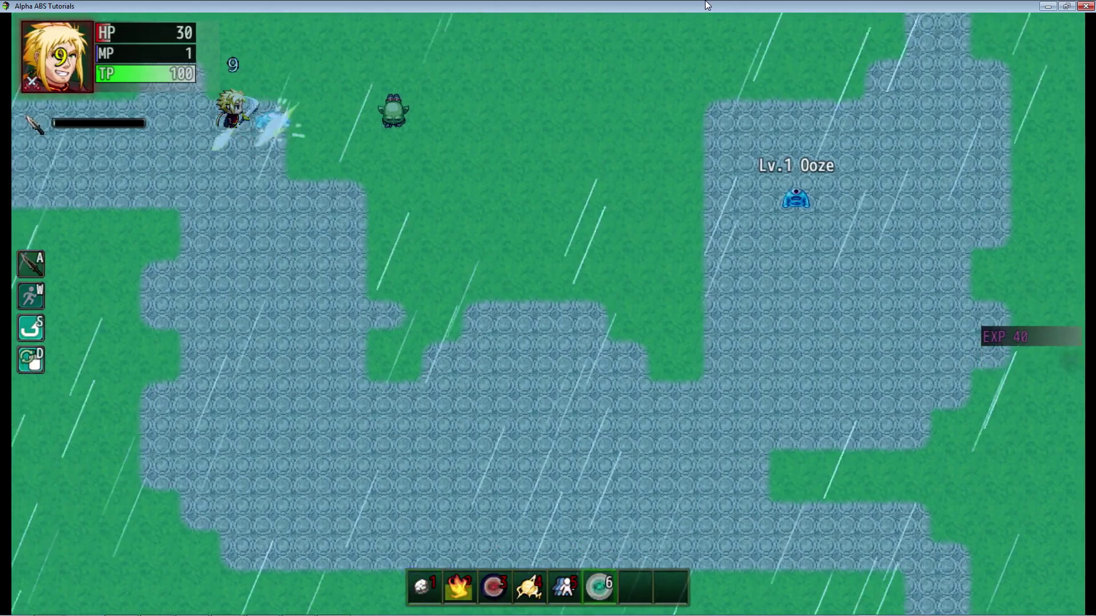
key(Right)
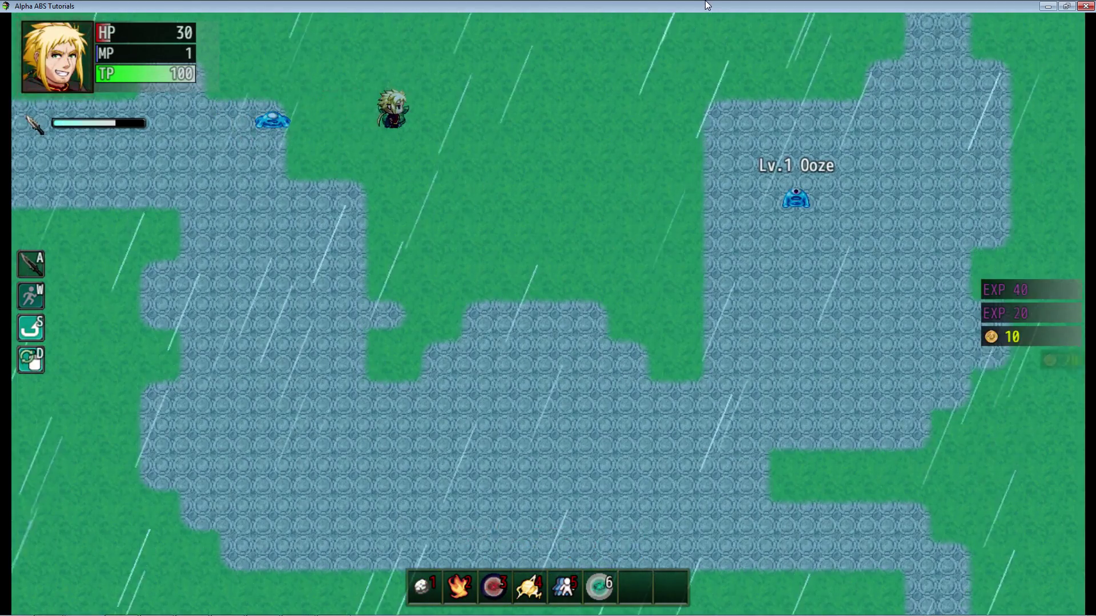
key(Left)
key(Left)
key(Left)
Step: Walk the hero along the water path to a safe spot
key(Down)
key(Down)
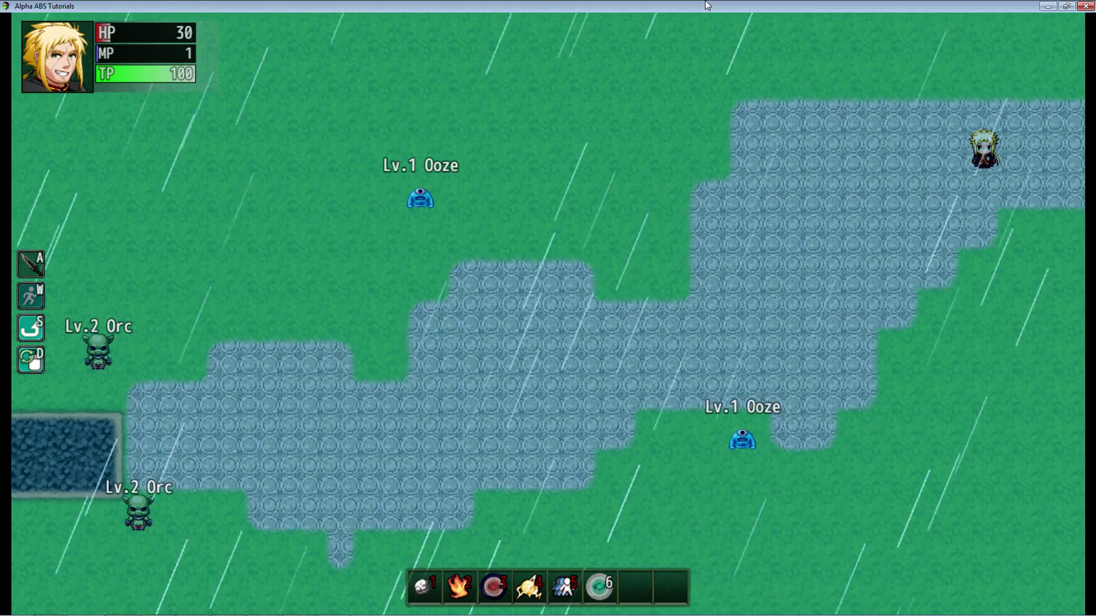
key(Left)
key(Up)
key(Left)
key(Down)
key(Right)
key(Left)
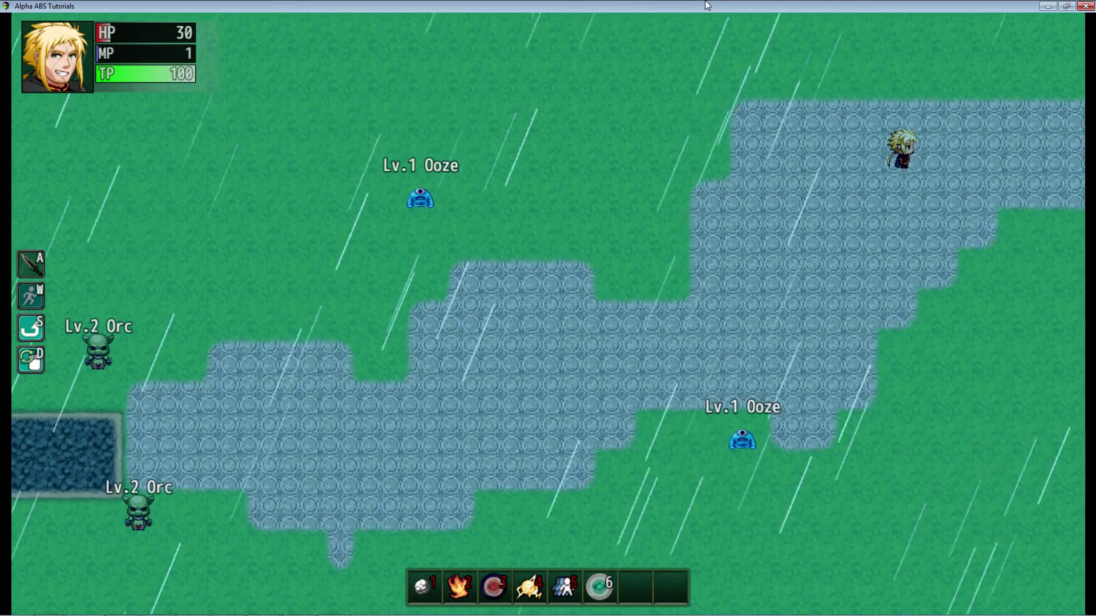
key(Down)
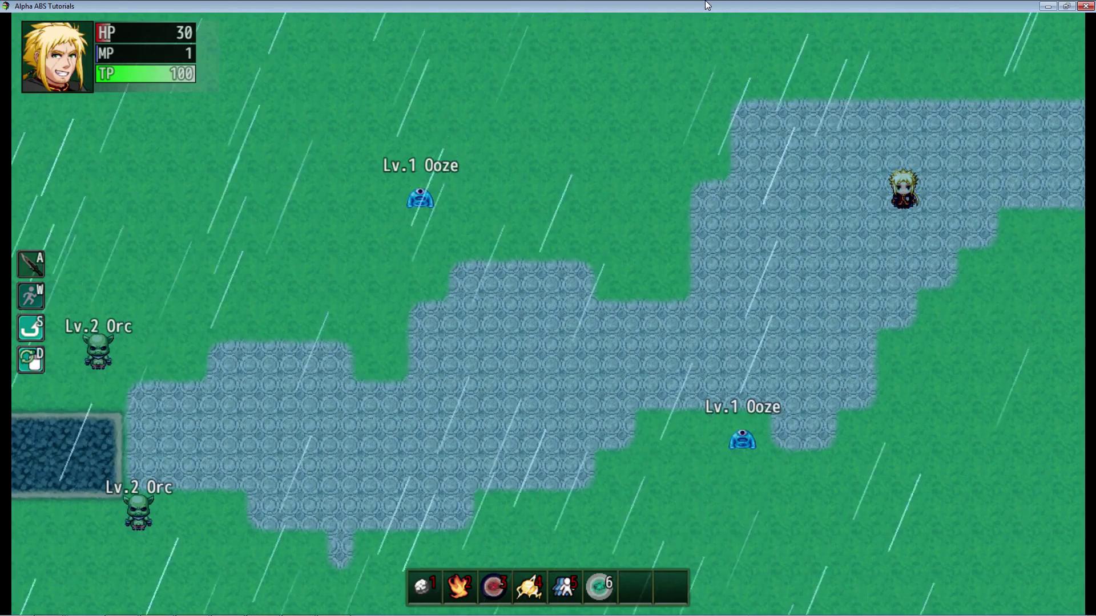
key(Left)
key(Down)
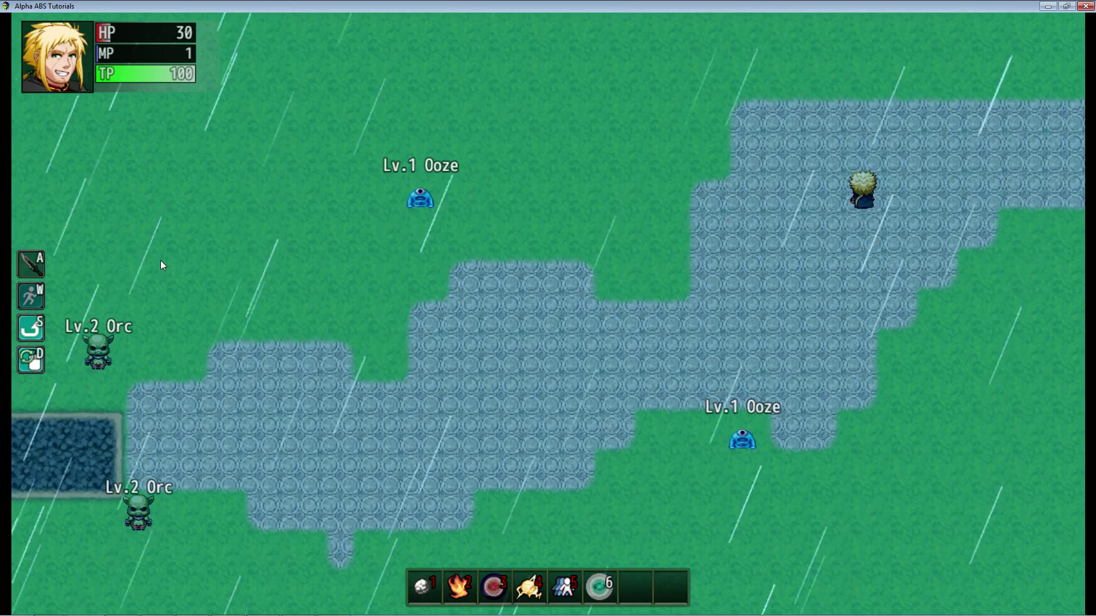
Step: Bind Draught of the Seer to quick slot 8 from the game's Items menu
key(Escape)
key(Return)
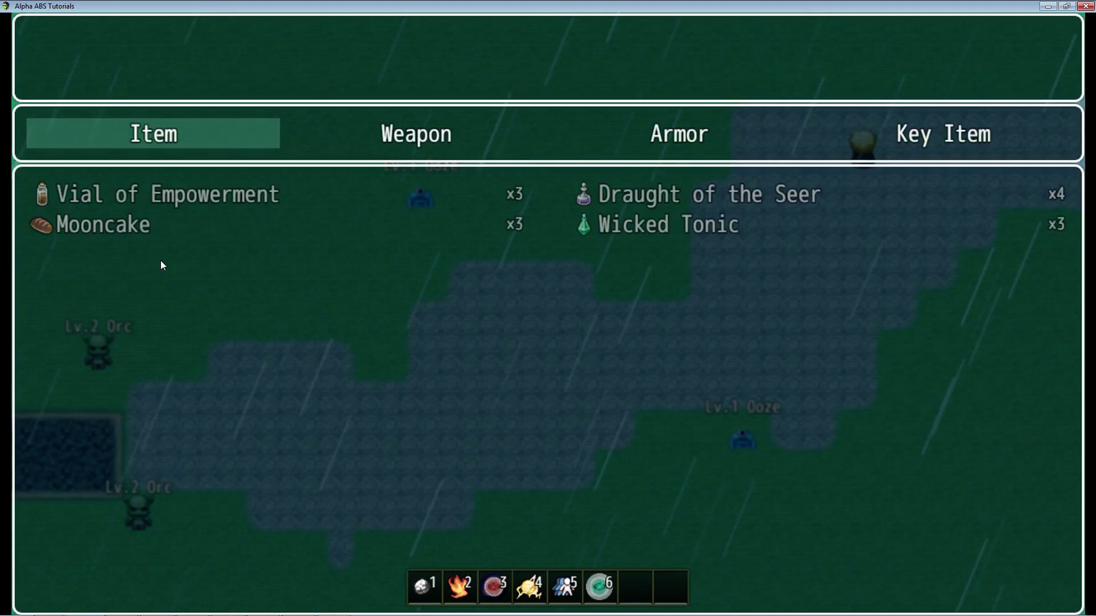
key(Return)
key(Right)
key(8)
key(Escape)
key(Escape)
key(Escape)
Step: Drink the potions on hotkeys 7 and 8 to restore HP 200 and MP 50
key(7)
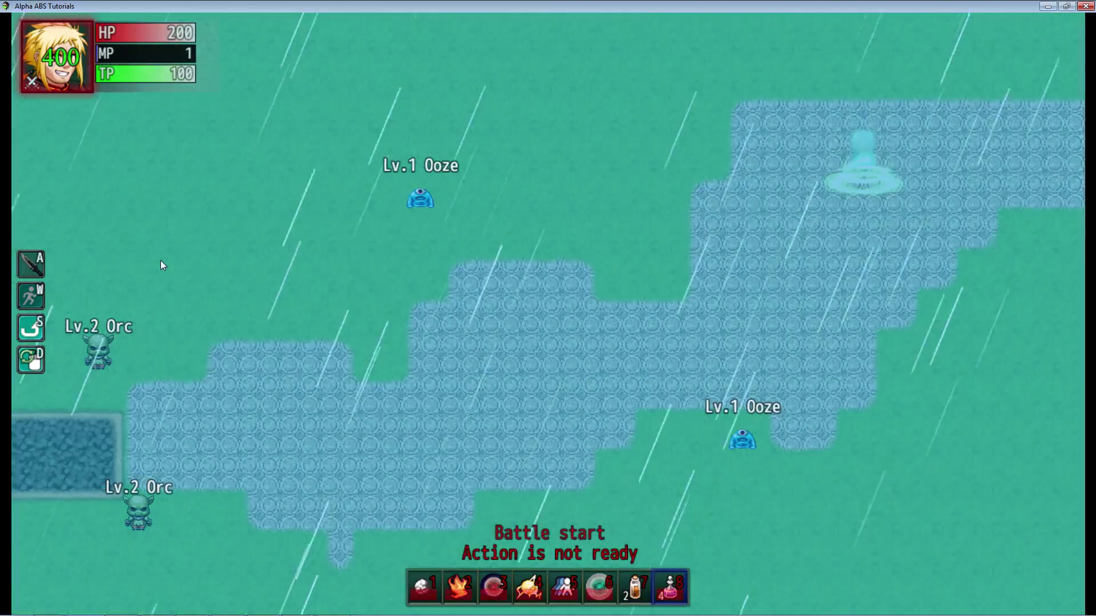
key(8)
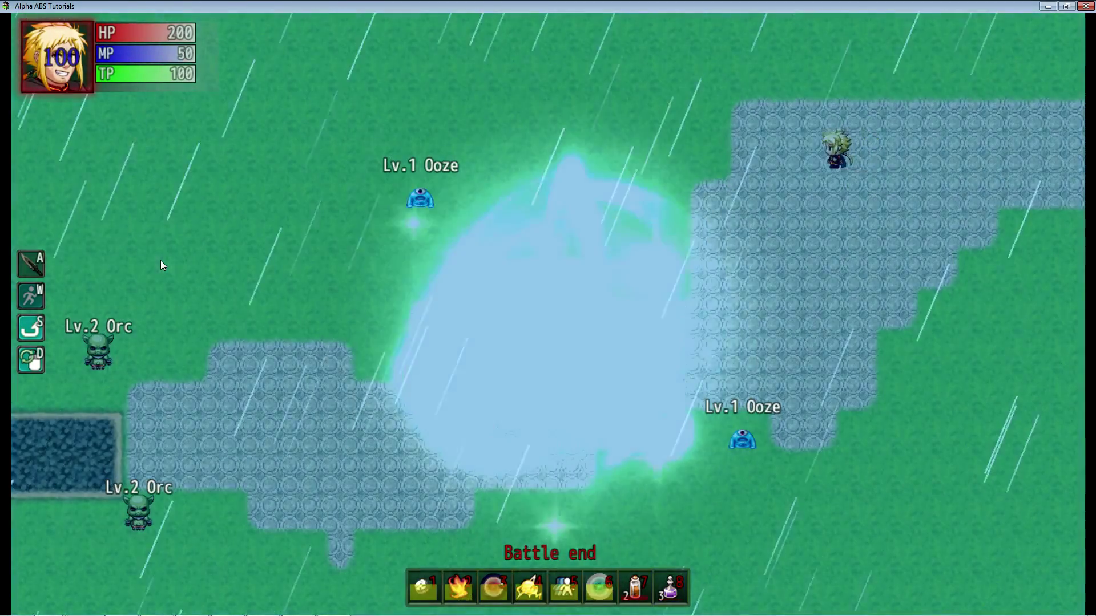
key(Left)
Step: Walk the hero along the top edge and down onto the stone path
key(Right)
key(Left)
key(Right)
key(Right)
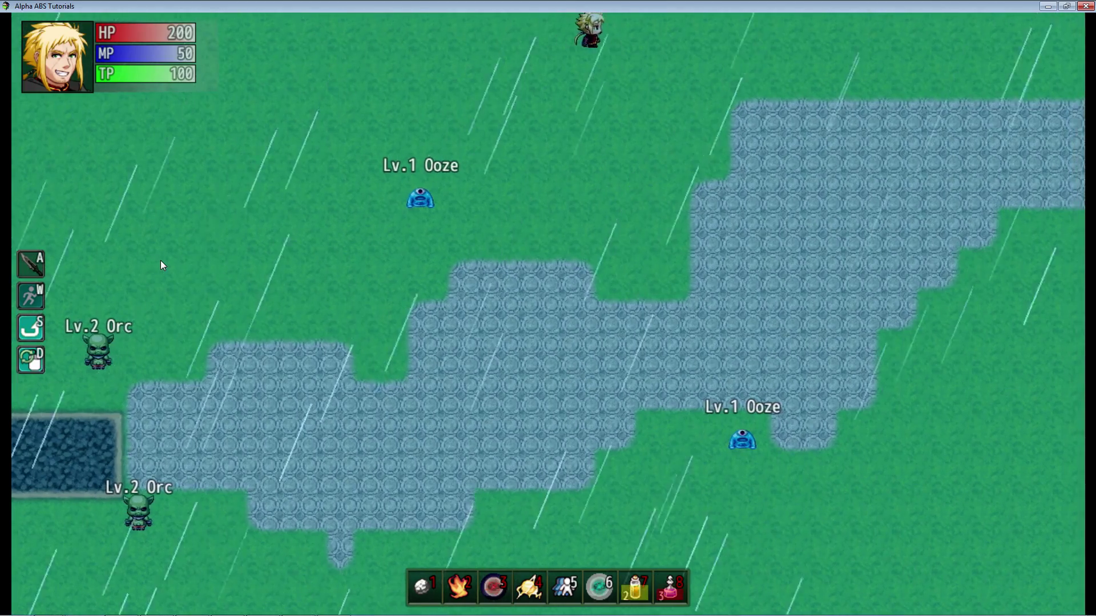
key(Left)
key(Right)
key(Down)
key(Right)
Step: Target the lower Ooze and kill it with the sword, fire and ice skills for 20 EXP and 10 gold
key(Right)
key(Down)
key(Right)
key(Down)
key(Right)
key(Down)
key(Right)
key(Right)
key(Down)
key(Down)
key(d)
key(Down)
key(Left)
key(a)
key(2)
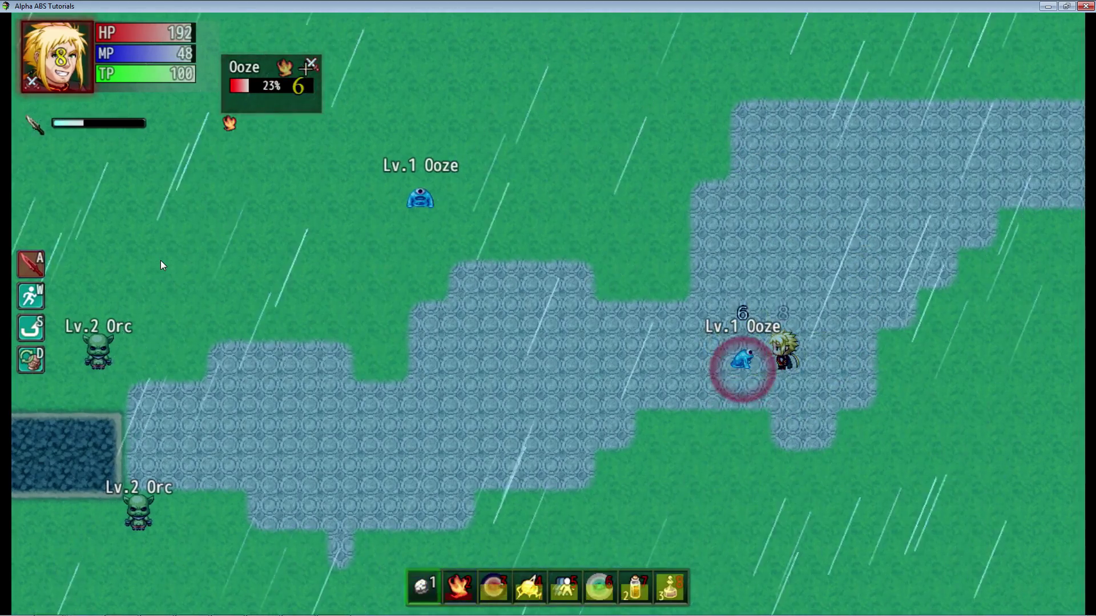
key(4)
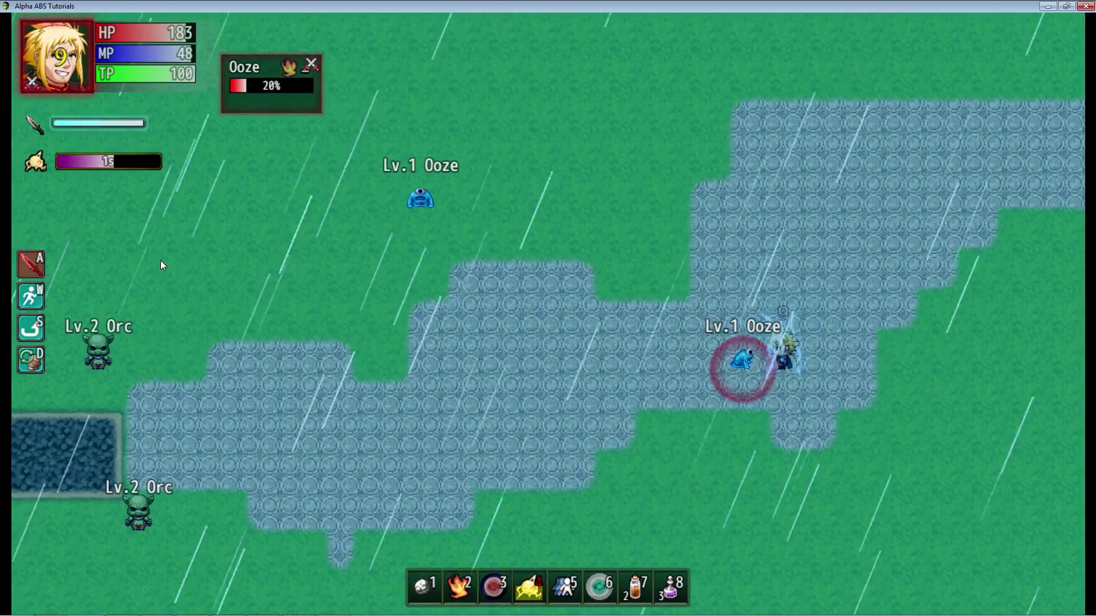
key(a)
Step: Walk up over the upper water area and into the next area on the right
key(Left)
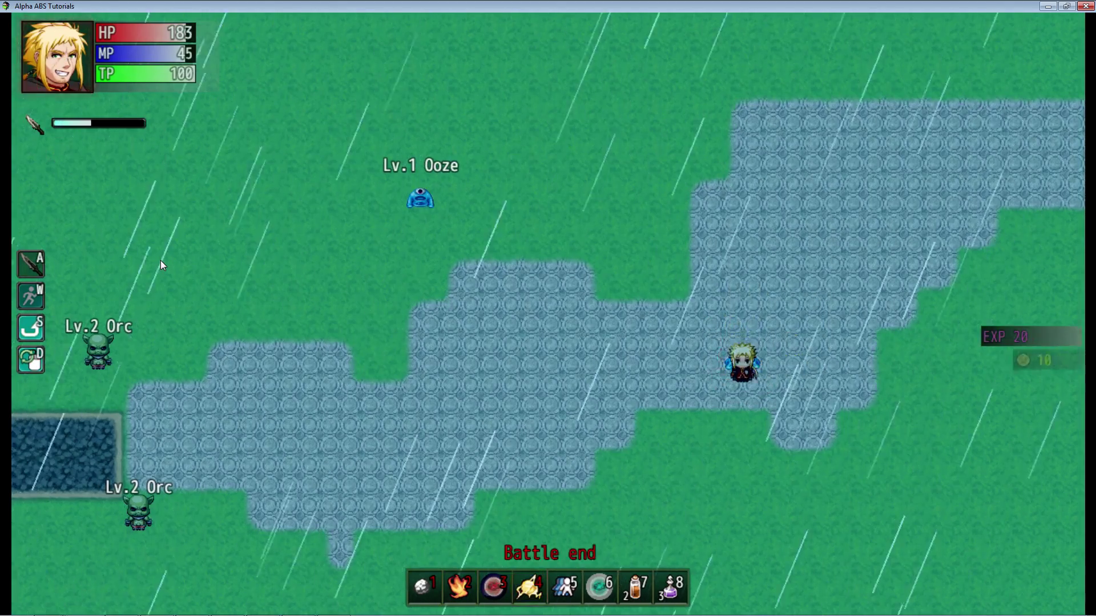
key(Down)
key(Down)
key(Down)
key(Right)
key(Right)
key(Right)
key(Left)
key(Left)
key(Left)
key(Up)
key(Up)
key(Up)
key(Up)
key(Tab)
key(Right)
key(Right)
key(Right)
key(Up)
key(Up)
key(Up)
key(Up)
key(Right)
key(Right)
key(Right)
key(Right)
key(Right)
key(Right)
key(Right)
key(Down)
key(Down)
key(Down)
key(Down)
key(Tab)
Step: Attack the next Ooze with the sword, fire and dark skills, bringing it to 9% health
key(Right)
key(Right)
key(Right)
key(Right)
key(Right)
key(Right)
key(Right)
key(a)
key(Down)
key(Down)
key(2)
key(Right)
key(Right)
key(Right)
key(2)
key(Right)
key(Right)
key(3)
key(Left)
key(Left)
key(Left)
Step: Target the Lv.2 Orc and walk the hero up beside it
key(4)
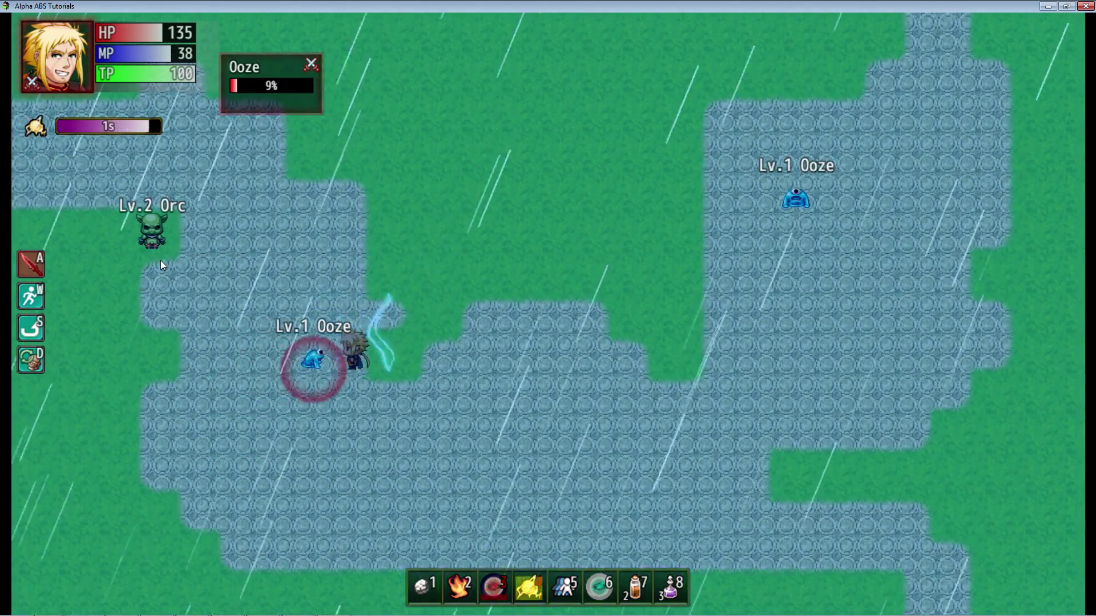
click(160, 260)
key(Up)
key(Right)
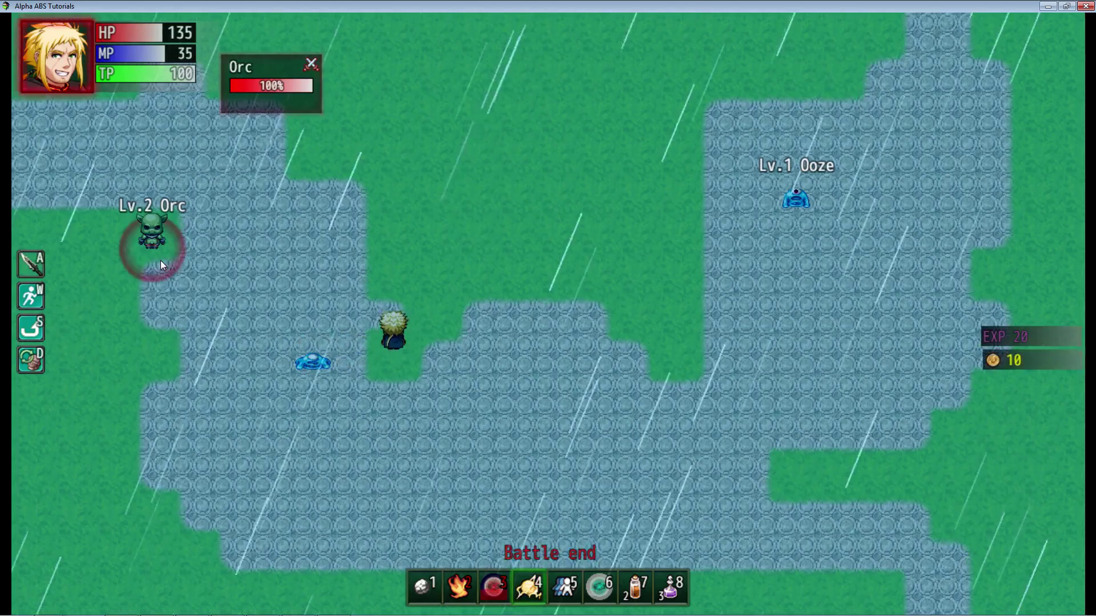
key(1)
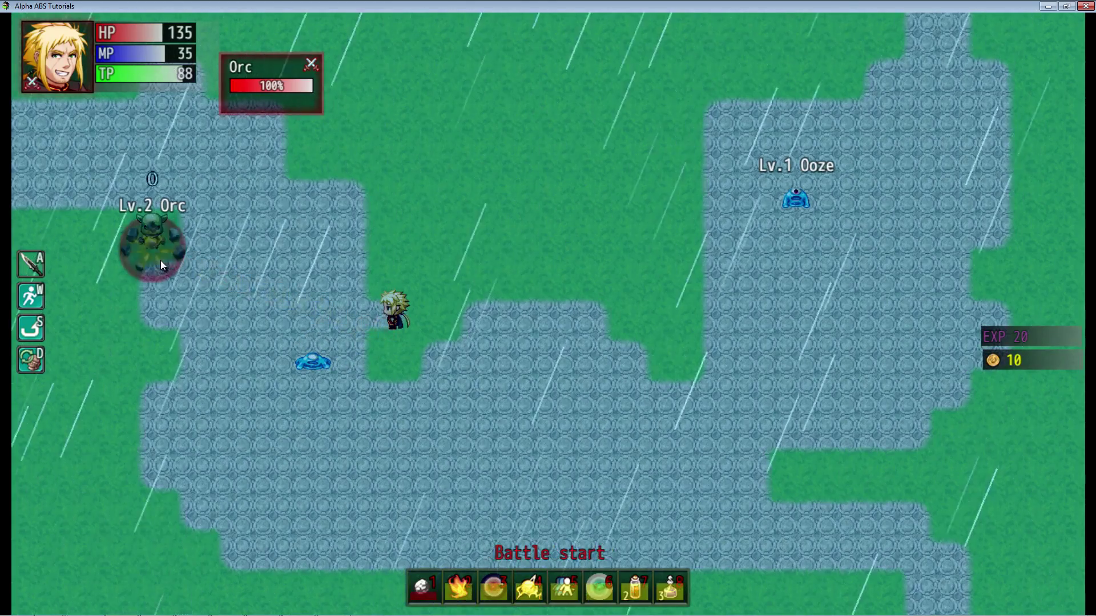
key(a)
key(Left)
key(Left)
key(Left)
key(Left)
key(Left)
key(Left)
key(Up)
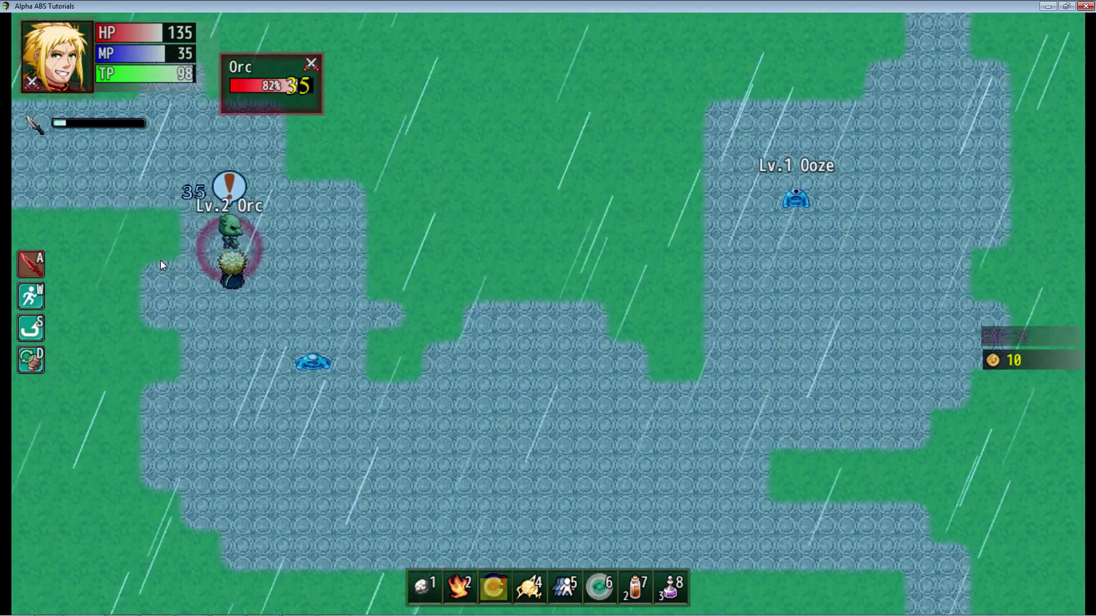
Step: Hit the Orc with an attack, fire and the dark skull spell, then back away
key(Left)
key(2)
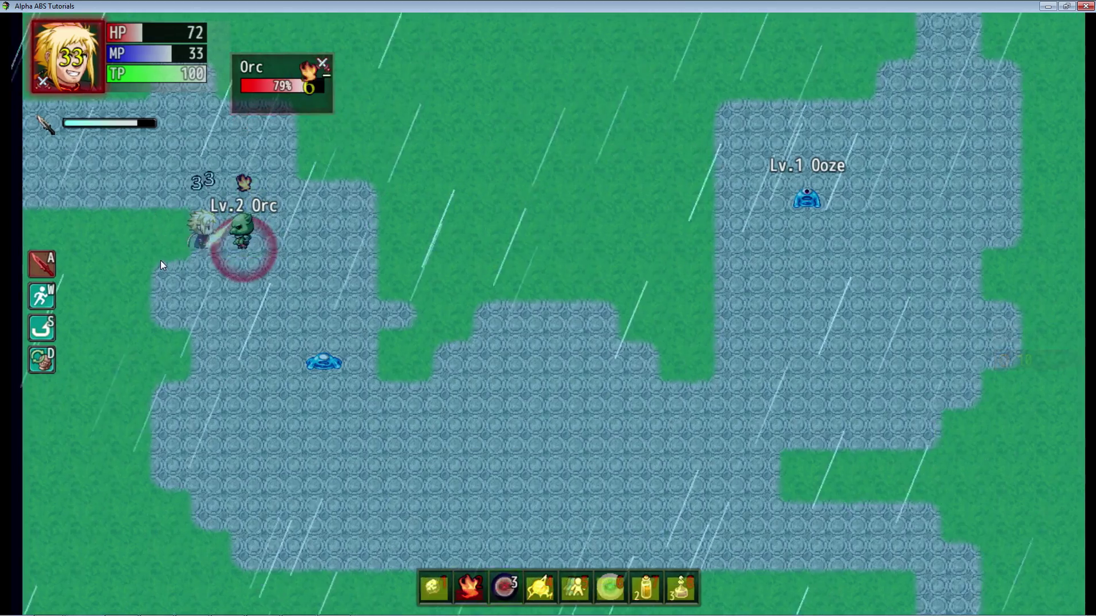
key(3)
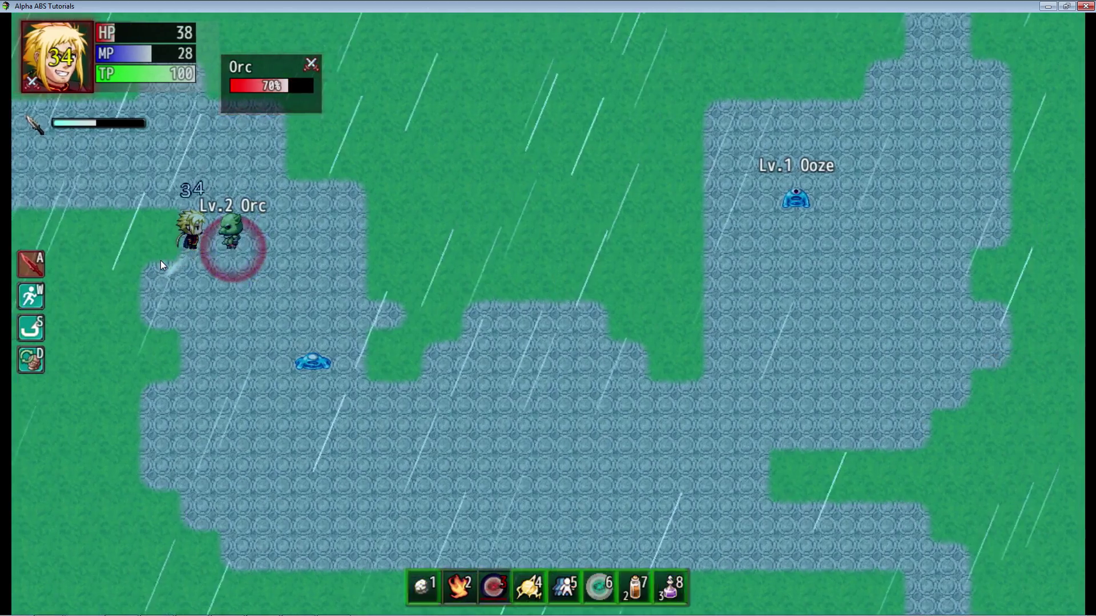
key(a)
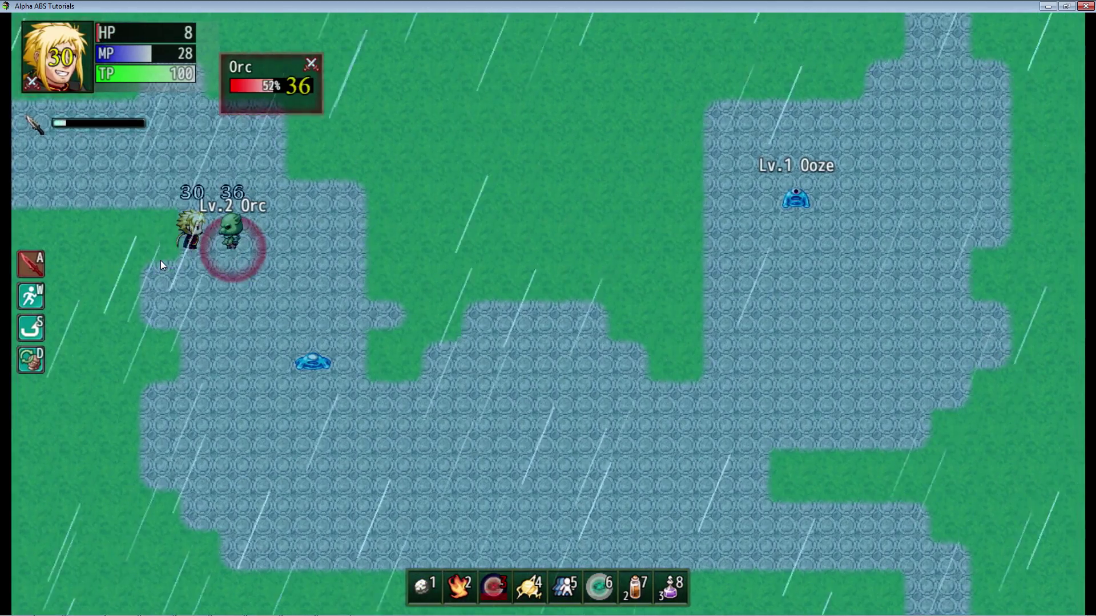
key(Left)
key(Down)
Step: Drink a healing potion with key 7, then strike the Orc until it drops 40 EXP, 20 gold and a Draught of the Seer
key(7)
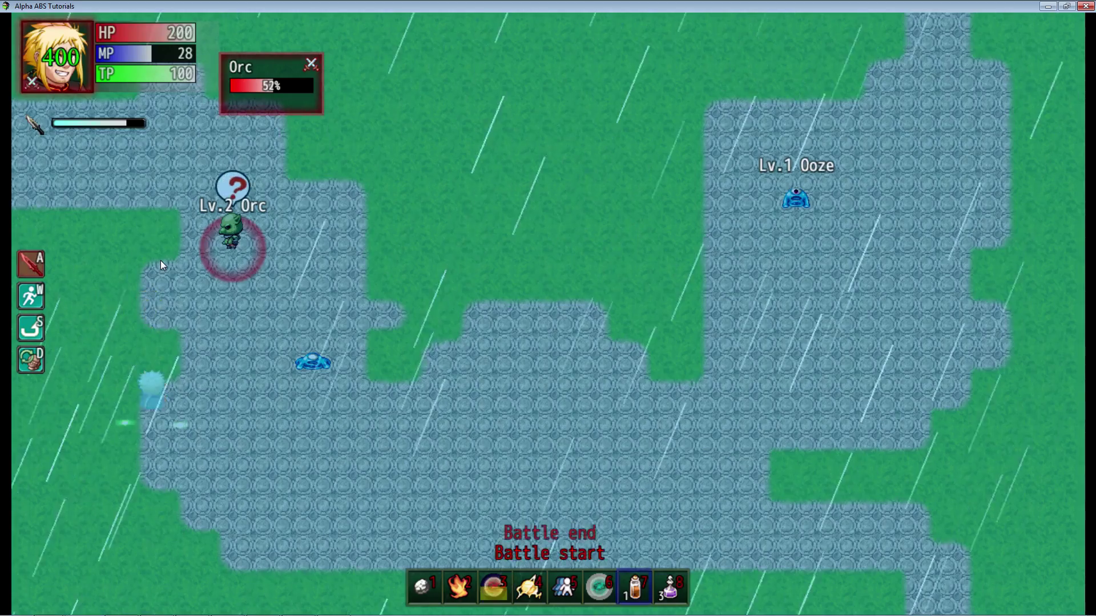
key(Up)
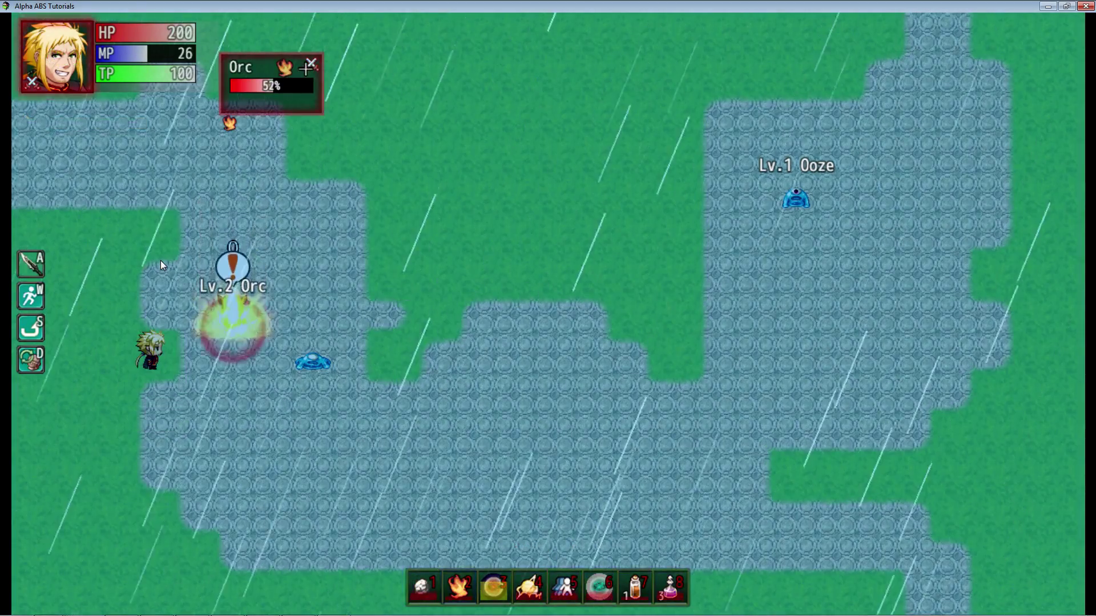
key(a)
key(Up)
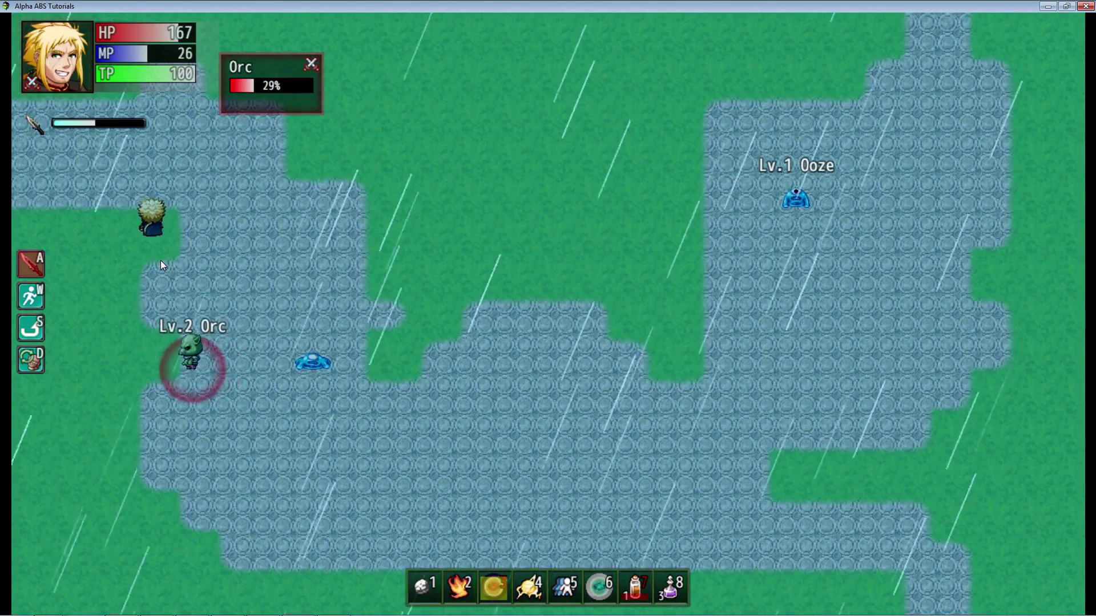
key(Right)
key(Down)
key(1)
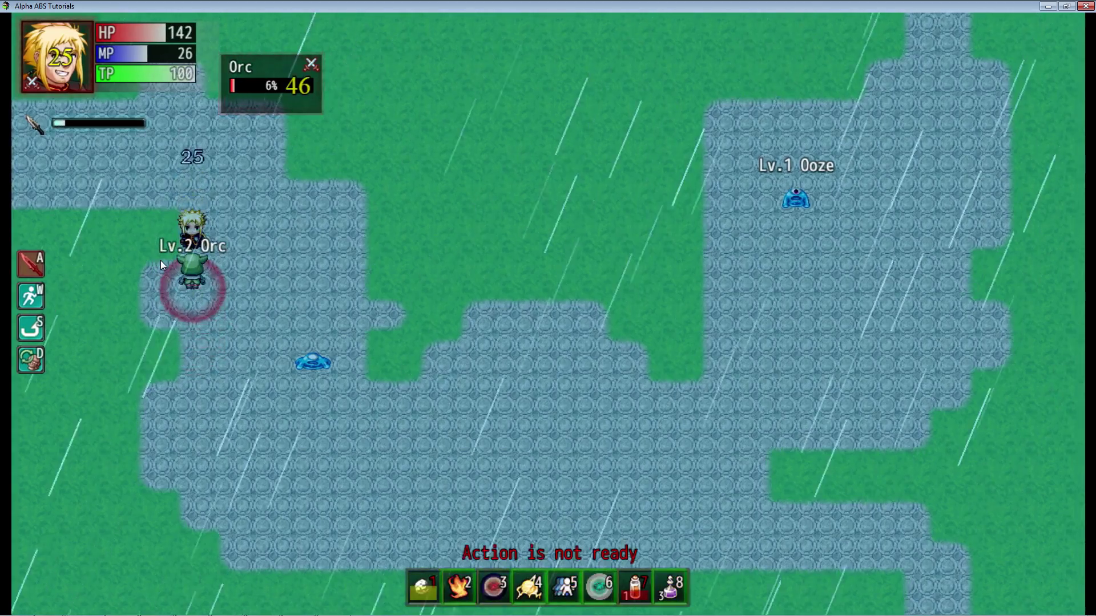
key(Down)
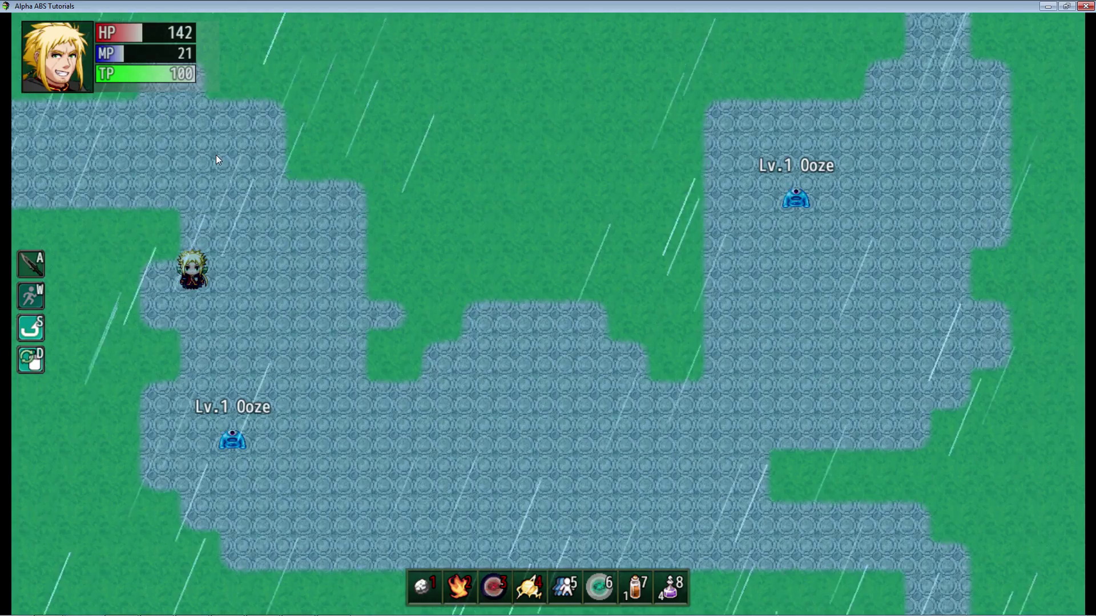
Step: Walk the hero into the next area and cast the blue aura and ice skills from hotbar slots 5 and 6
key(5)
key(Up)
key(Left)
key(Left)
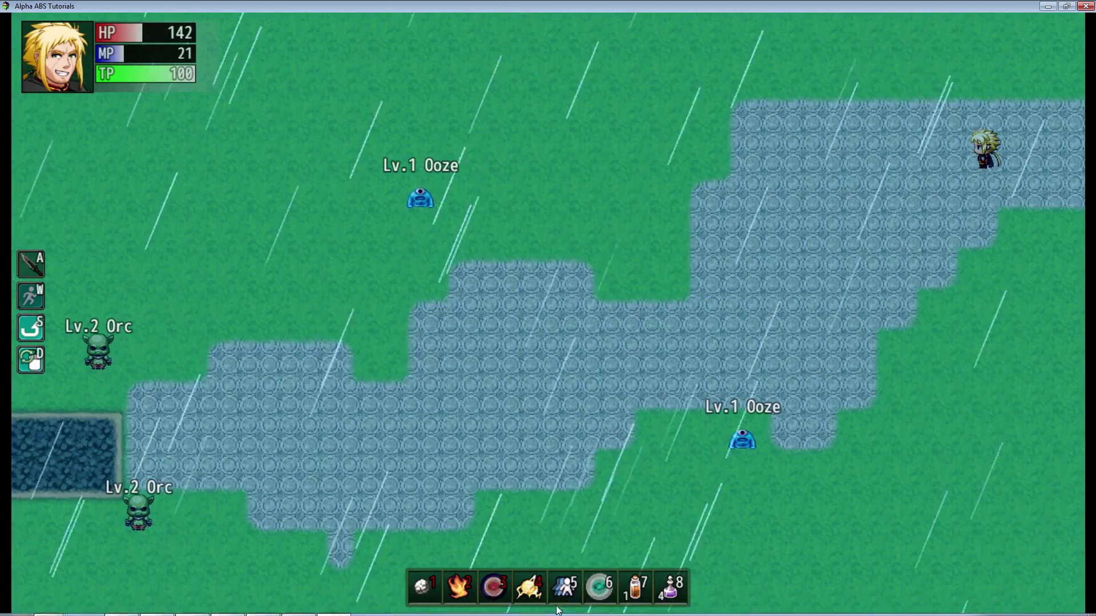
click(564, 582)
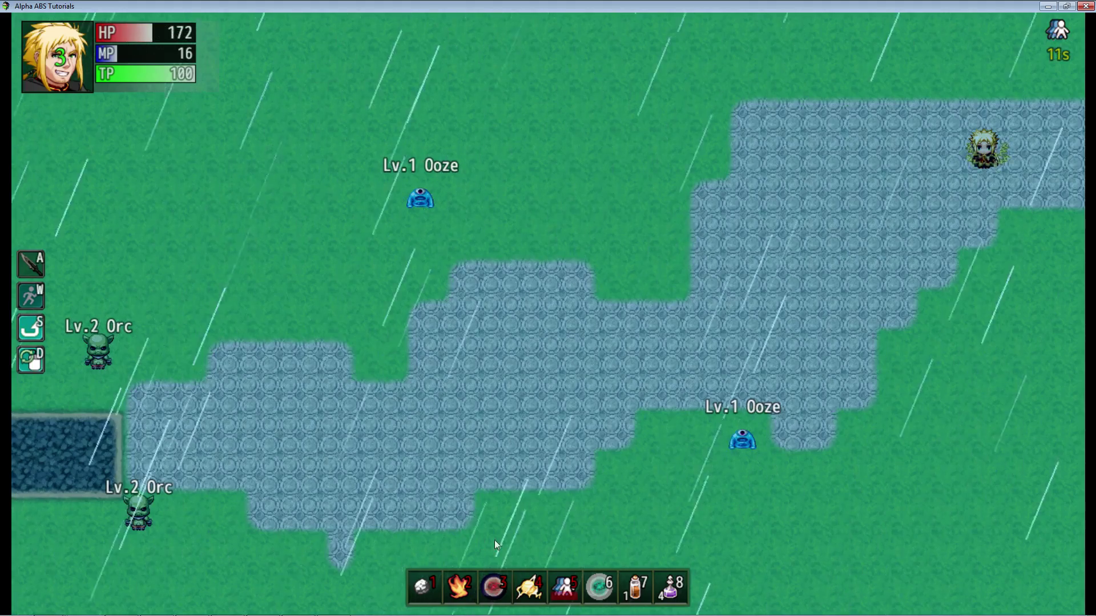
click(599, 587)
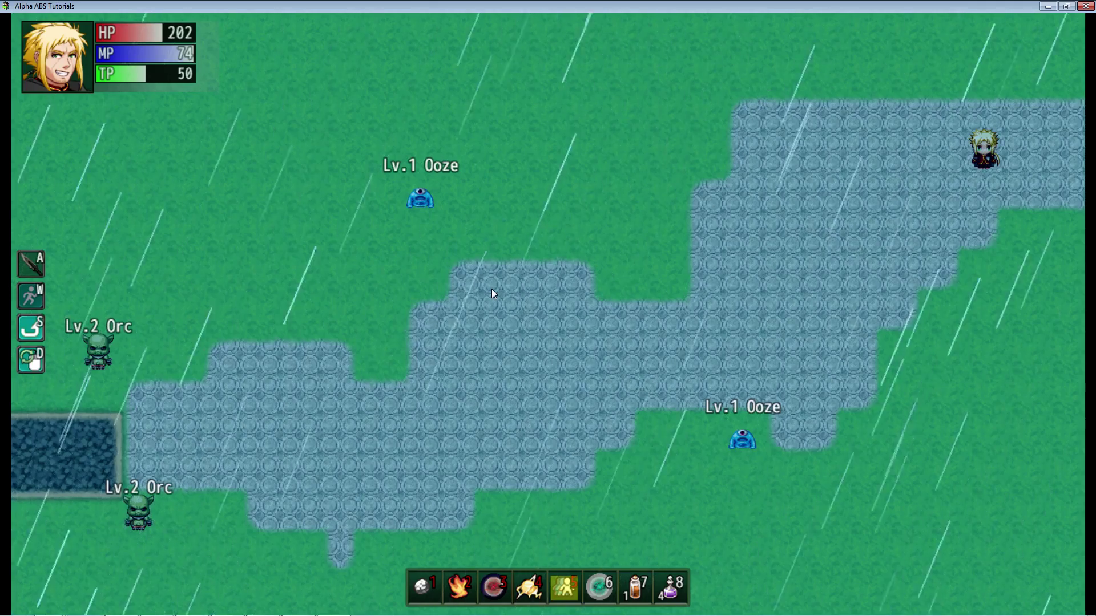
Step: Walk to the first Ooze and kill it with skills 5 and 4 plus an attack
key(Left)
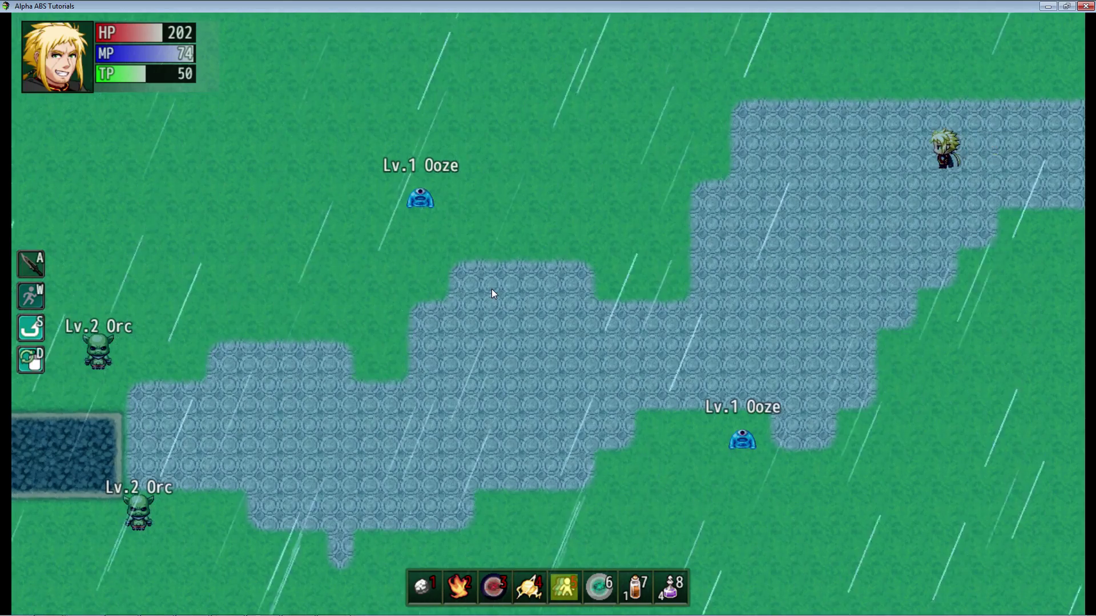
key(Down)
key(Left)
key(Down)
key(5)
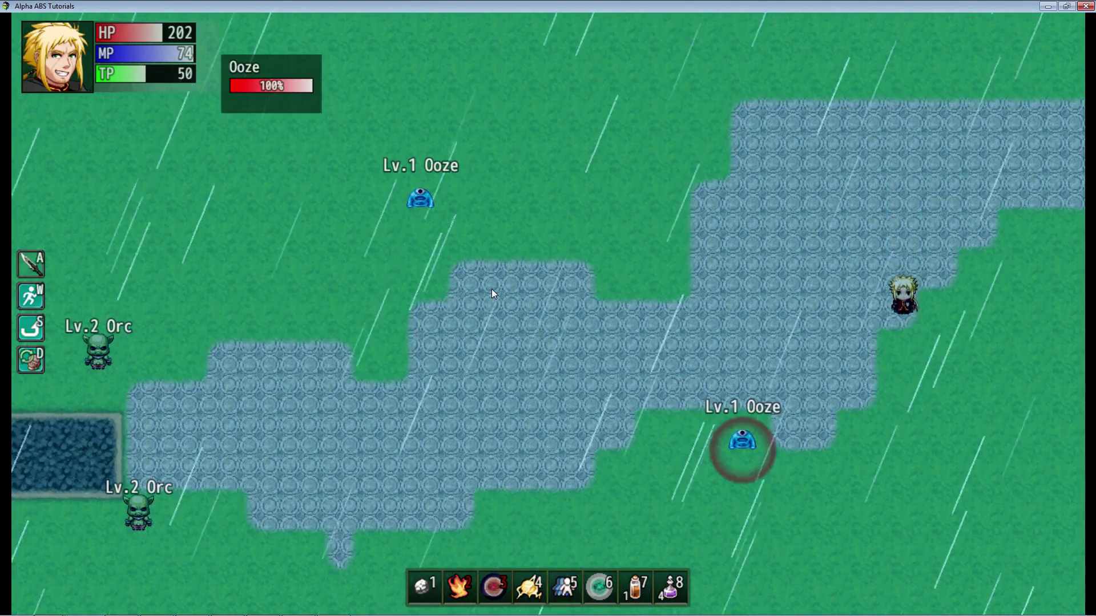
key(Left)
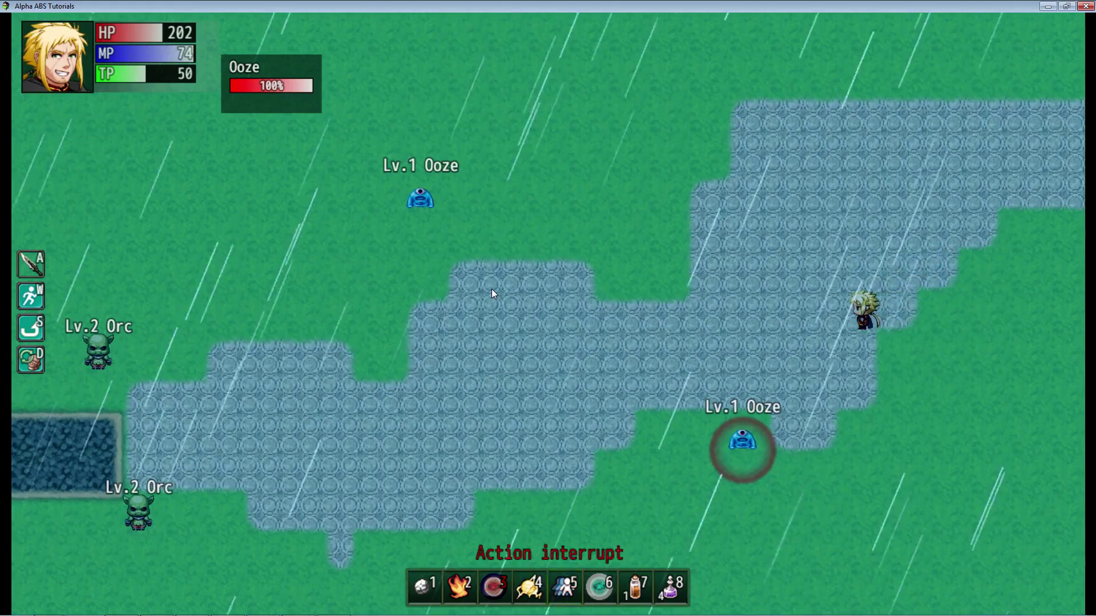
key(4)
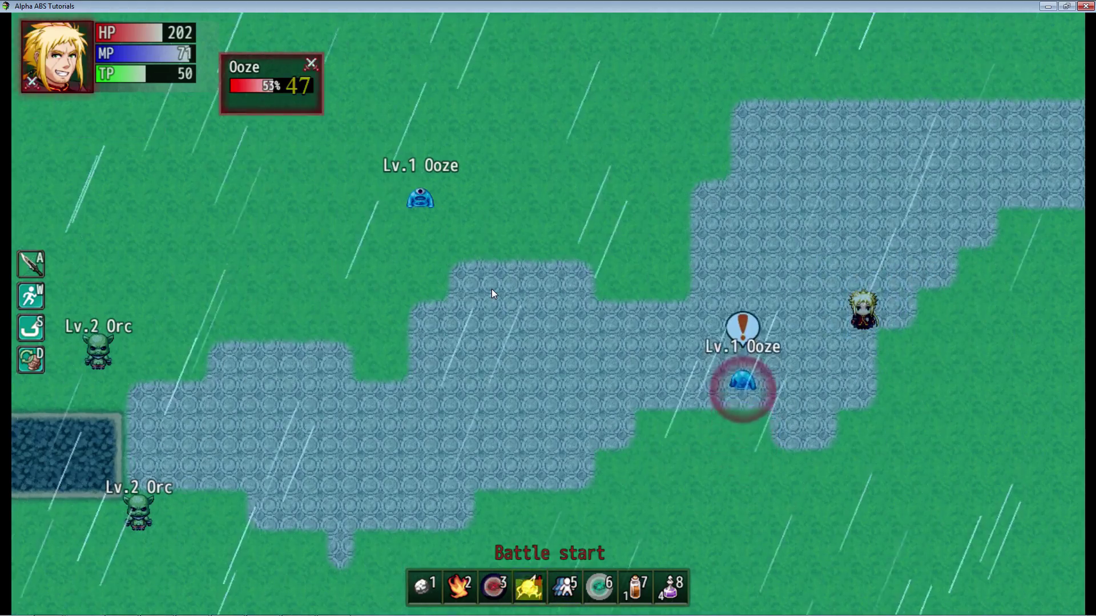
key(4)
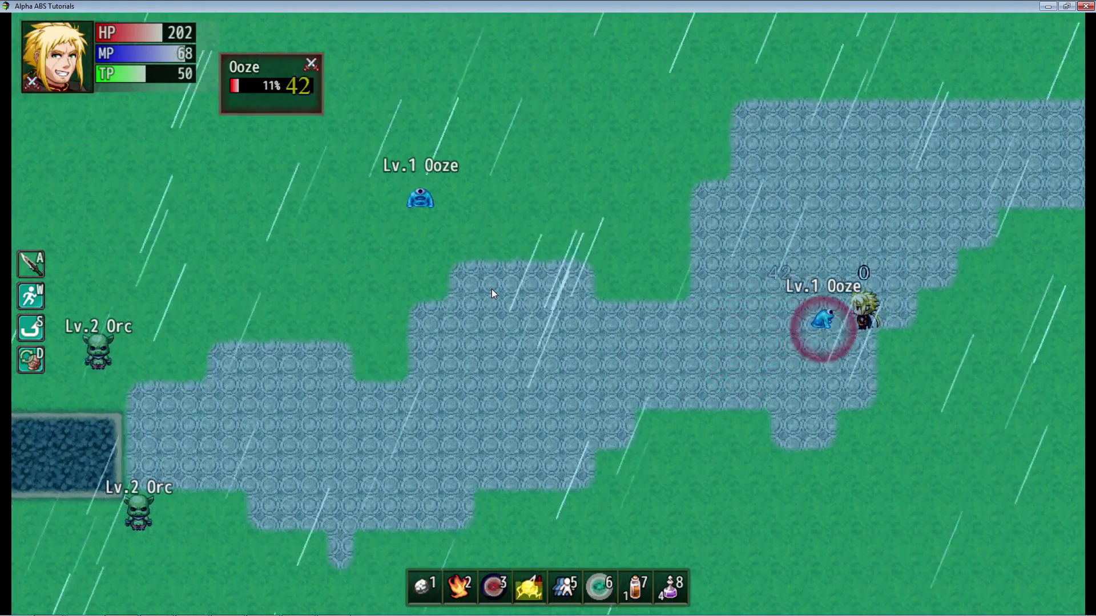
key(a)
key(Left)
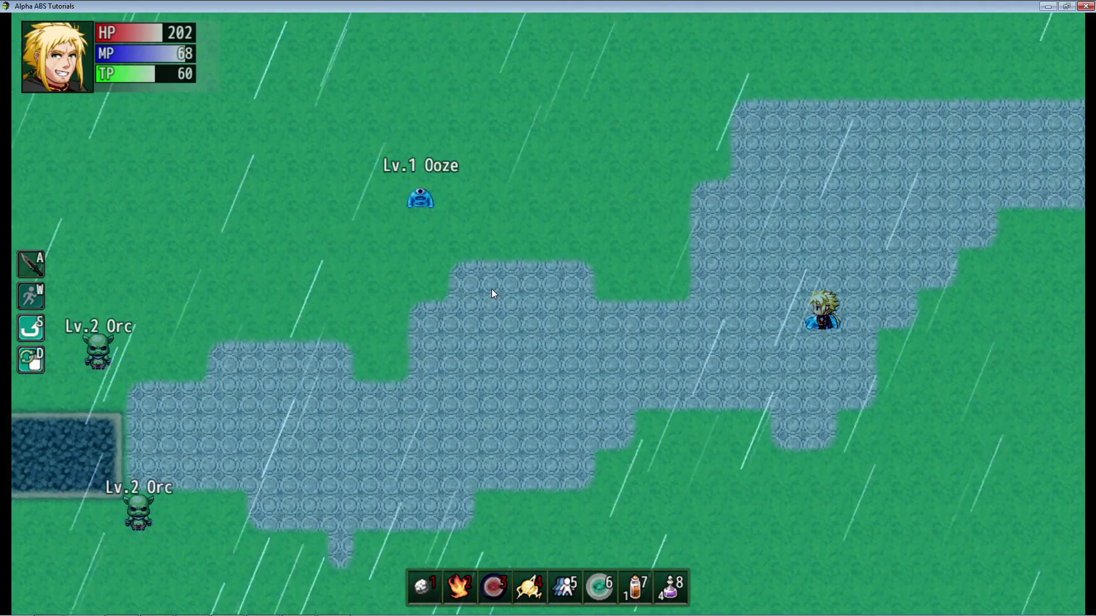
Step: Move down to the second Ooze and burn it with the fire skill
key(4)
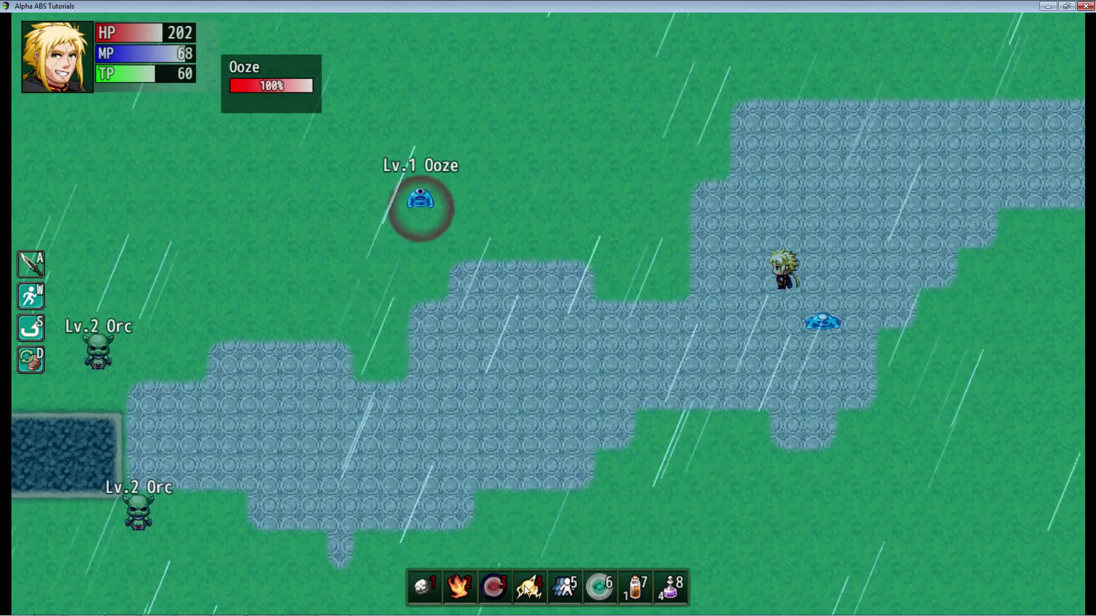
click(800, 327)
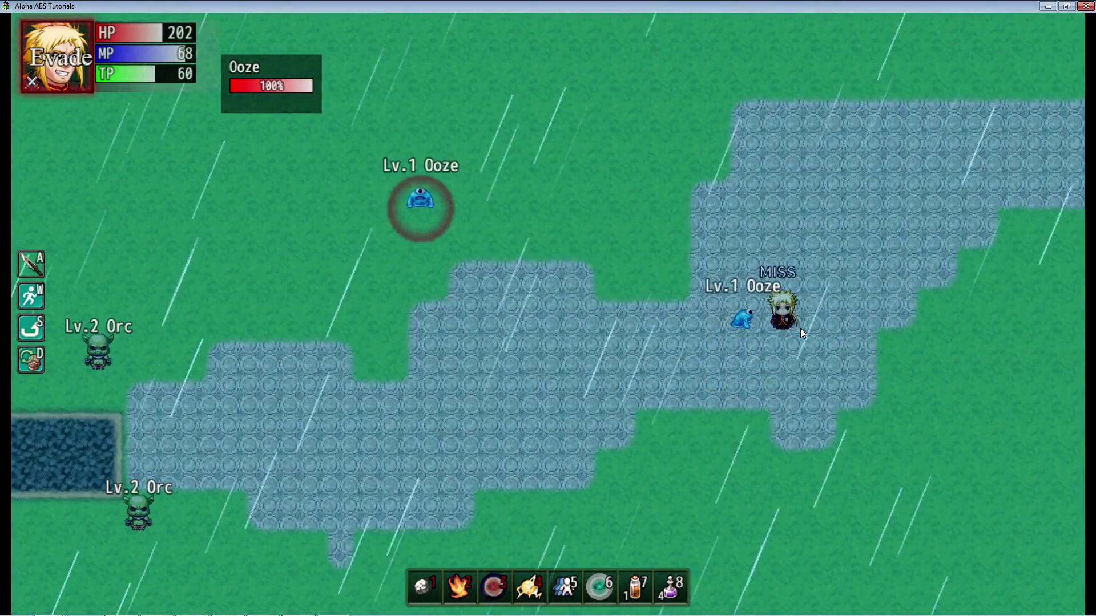
key(1)
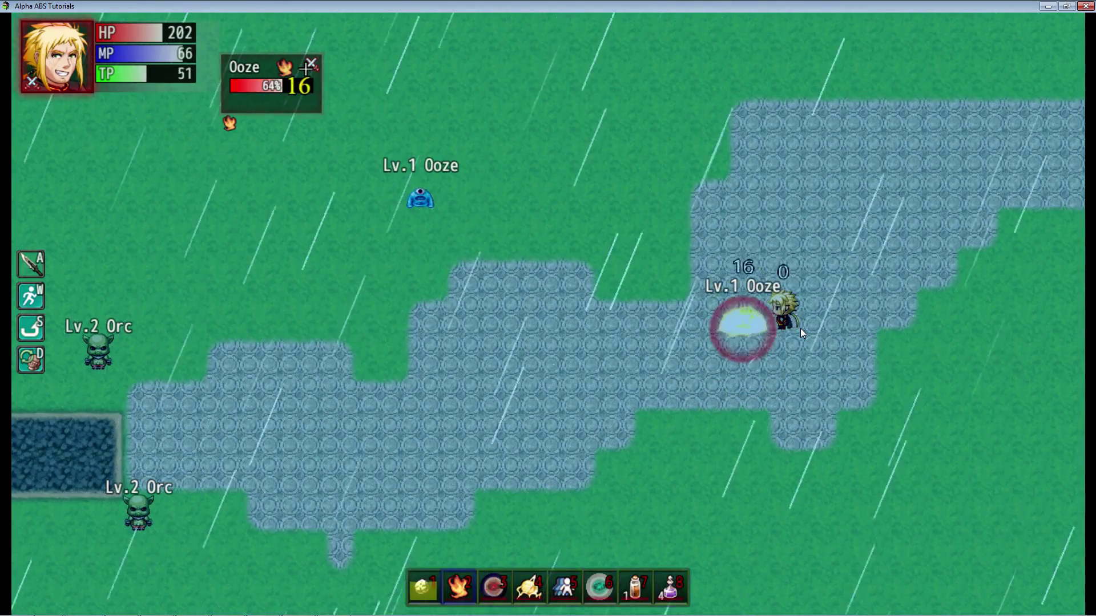
Step: Hit the weakened Ooze with a dark vortex and another skill, then close the playtest
key(3)
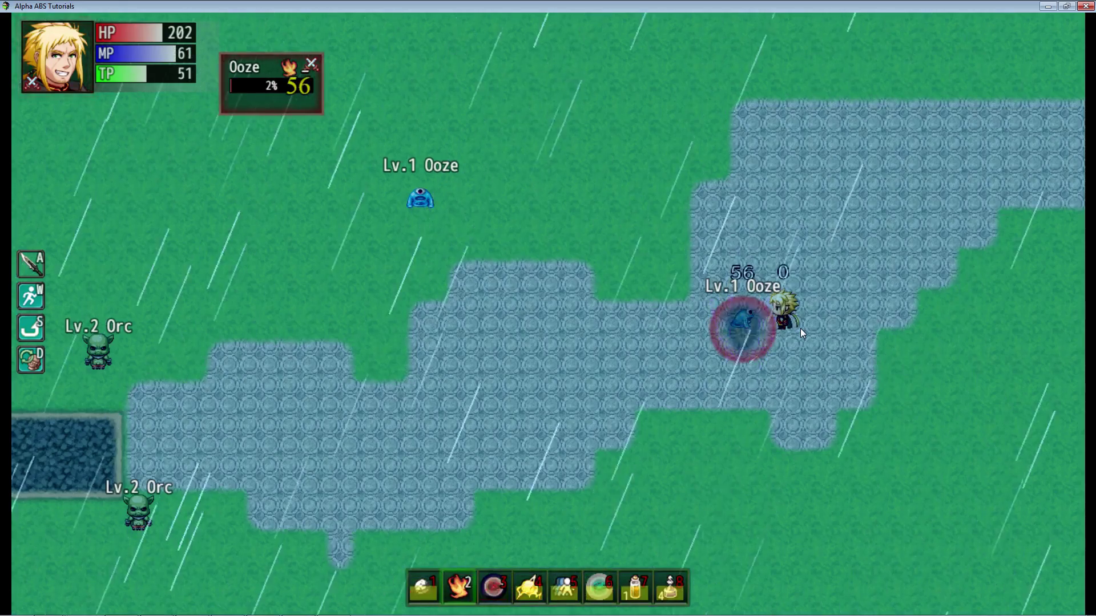
key(a)
key(4)
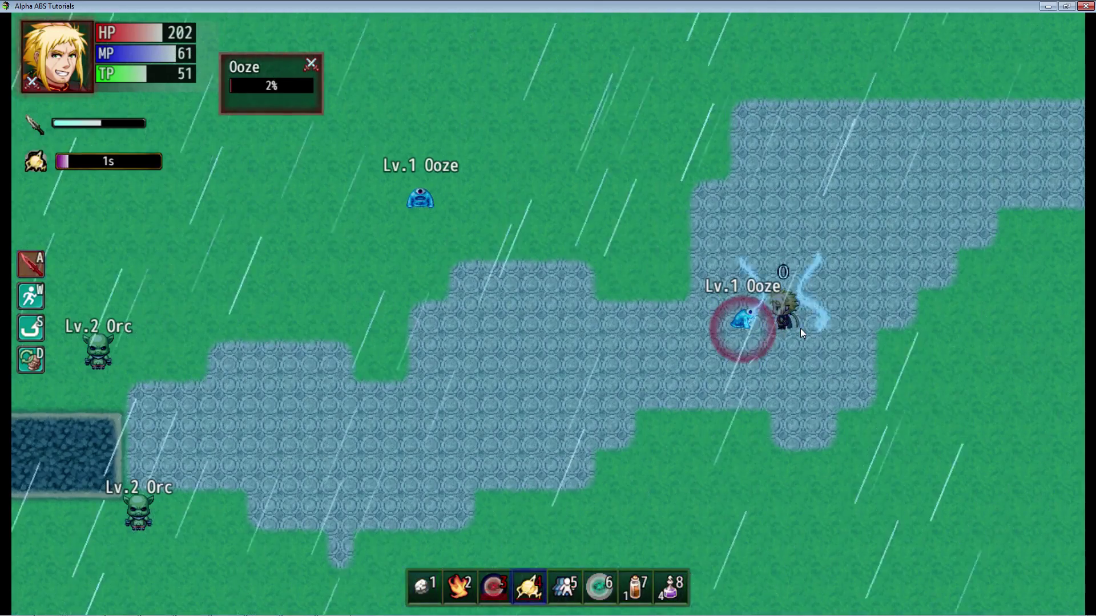
click(1084, 5)
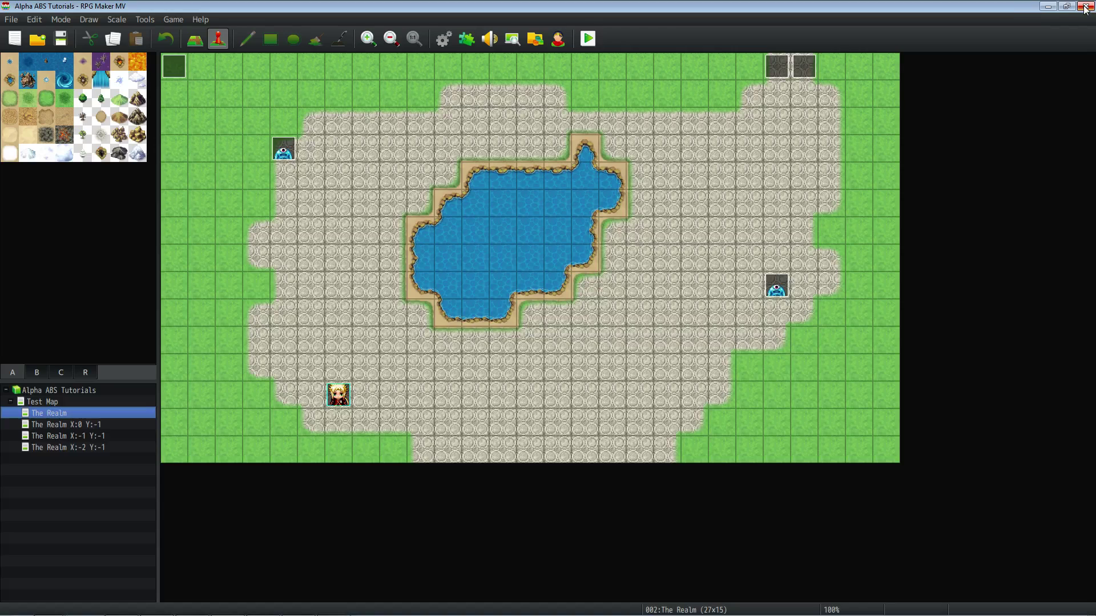
Step: Open and close the Database and Plugin Manager, then edit the Ooze event
click(444, 38)
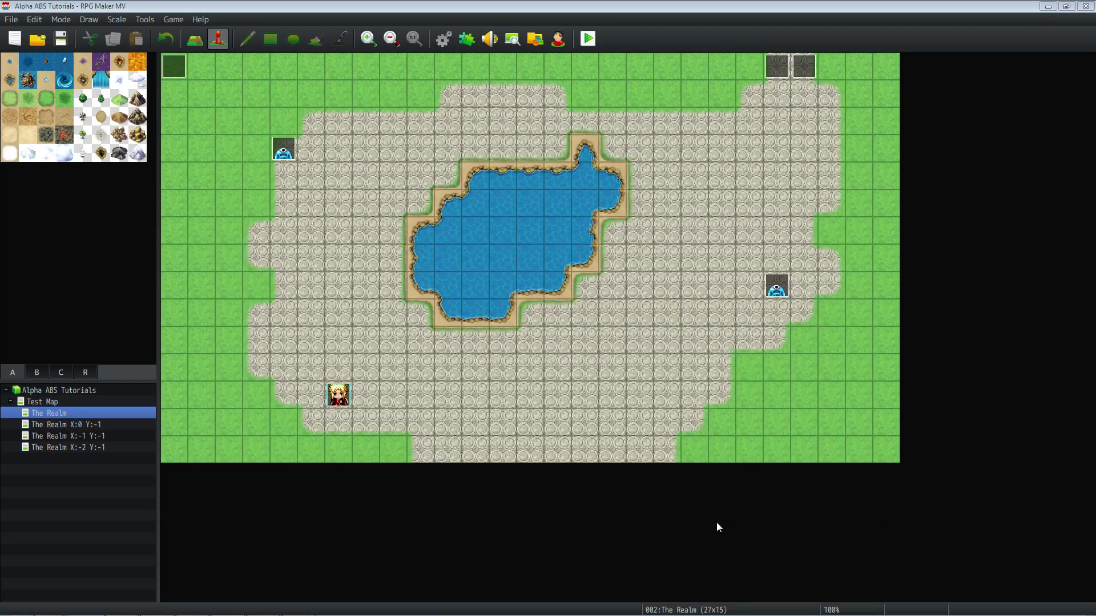
click(726, 504)
click(467, 39)
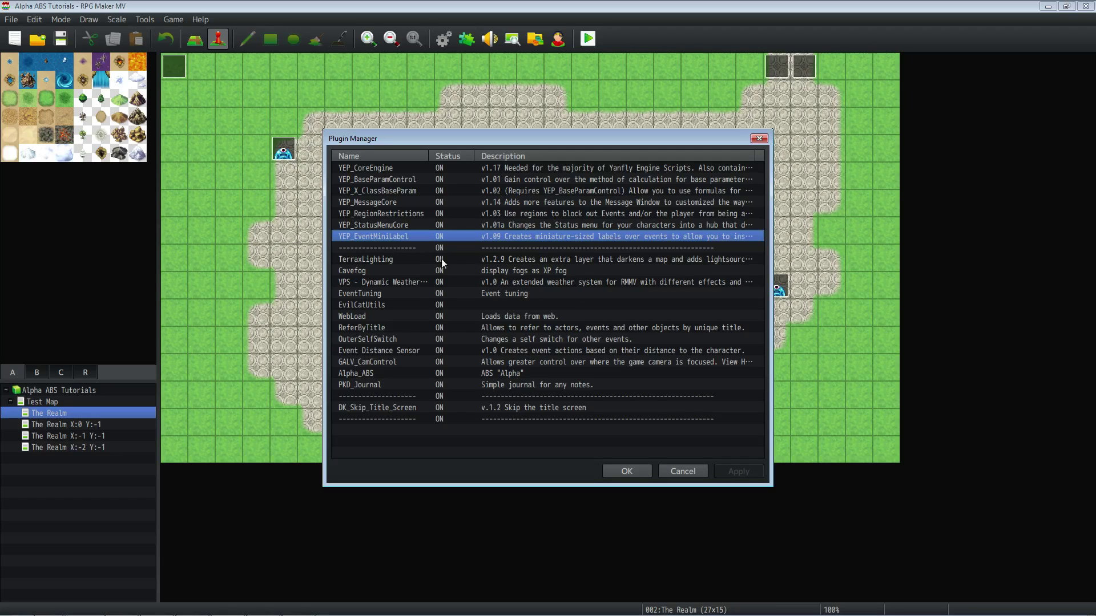
click(612, 473)
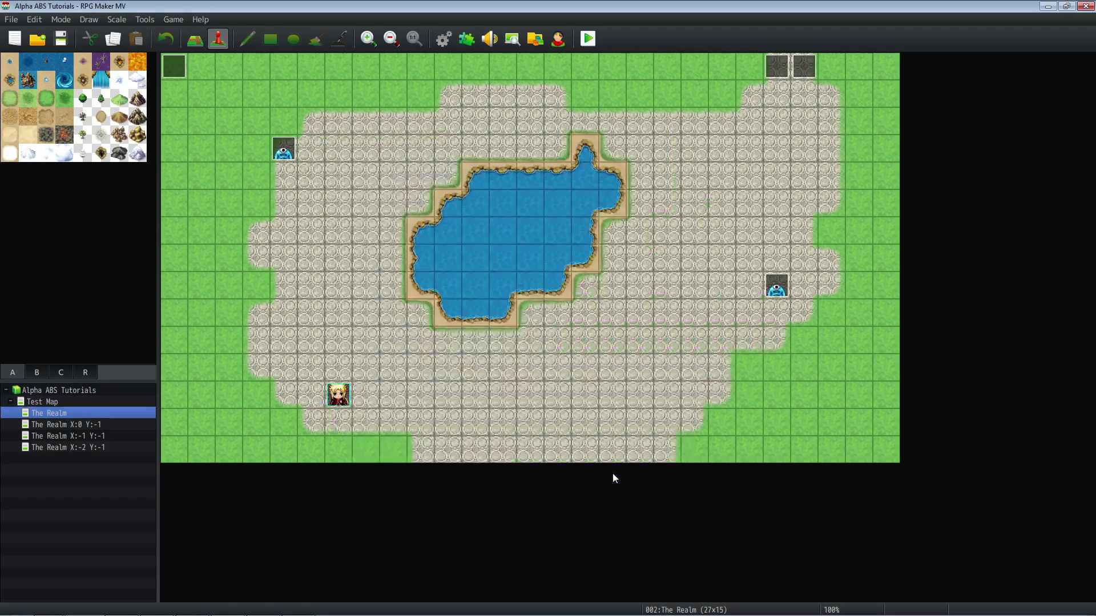
right_click(785, 299)
click(800, 309)
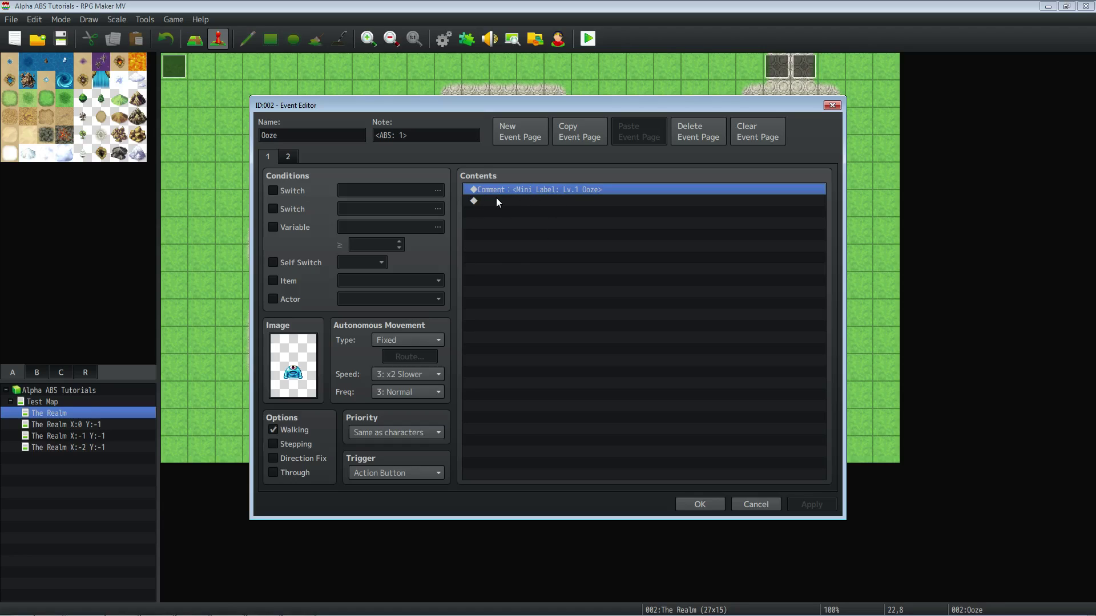
Step: View the <Mini Label: Lv.1 Ooze> comment, keep it unchanged, and confirm the Ooze event editor
right_click(508, 187)
click(527, 208)
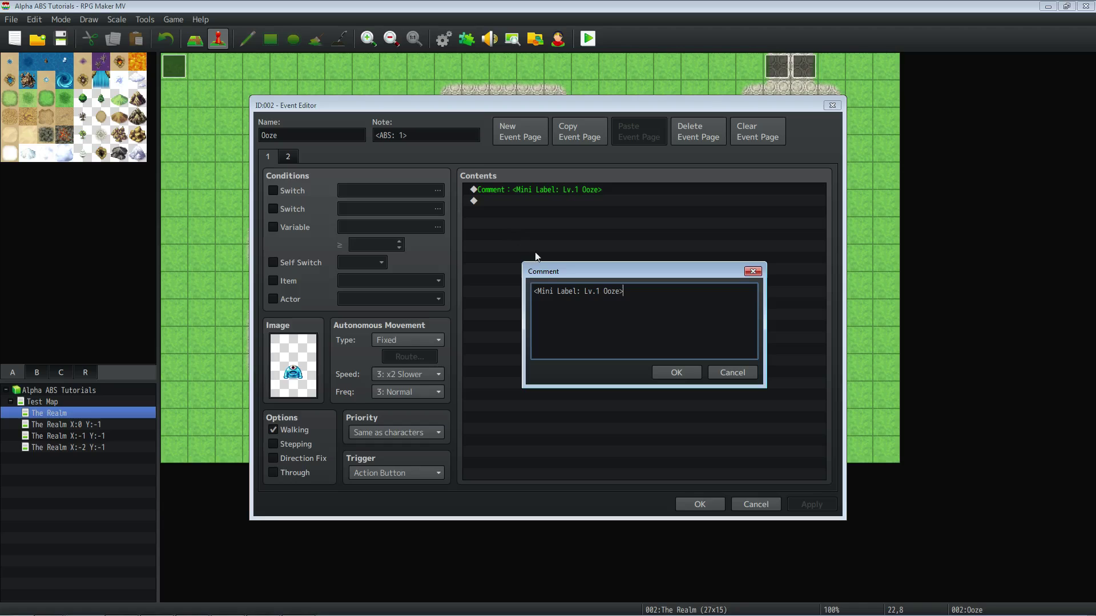
click(662, 373)
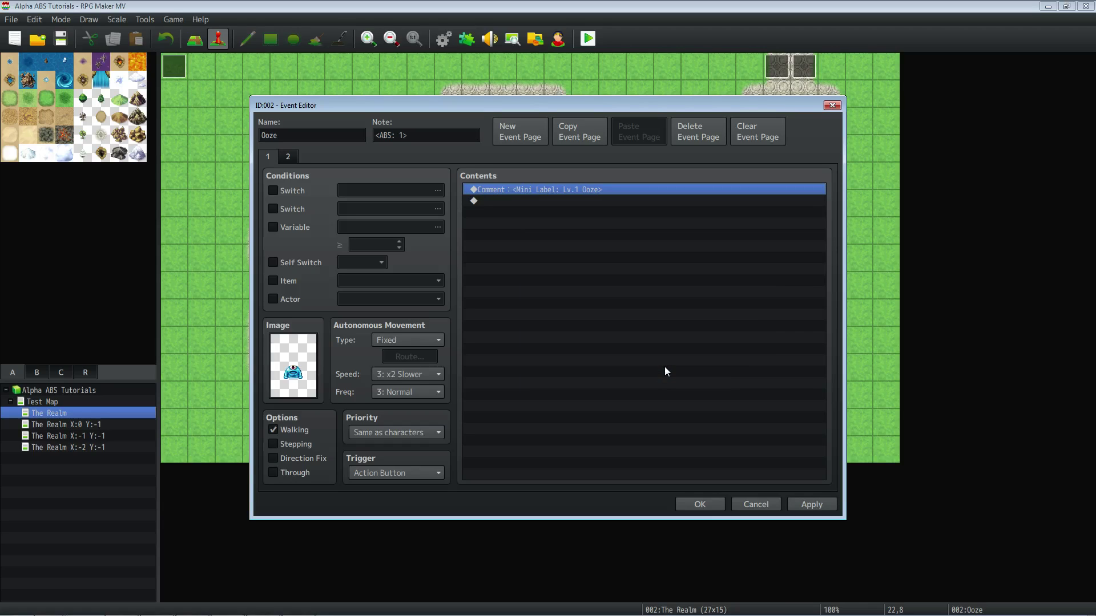
click(705, 505)
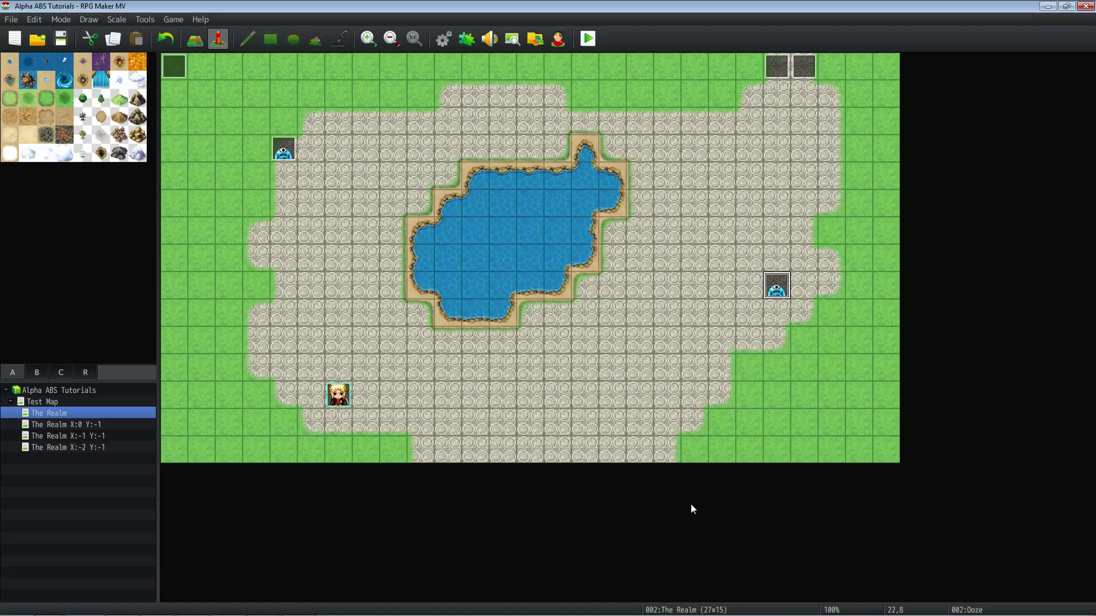